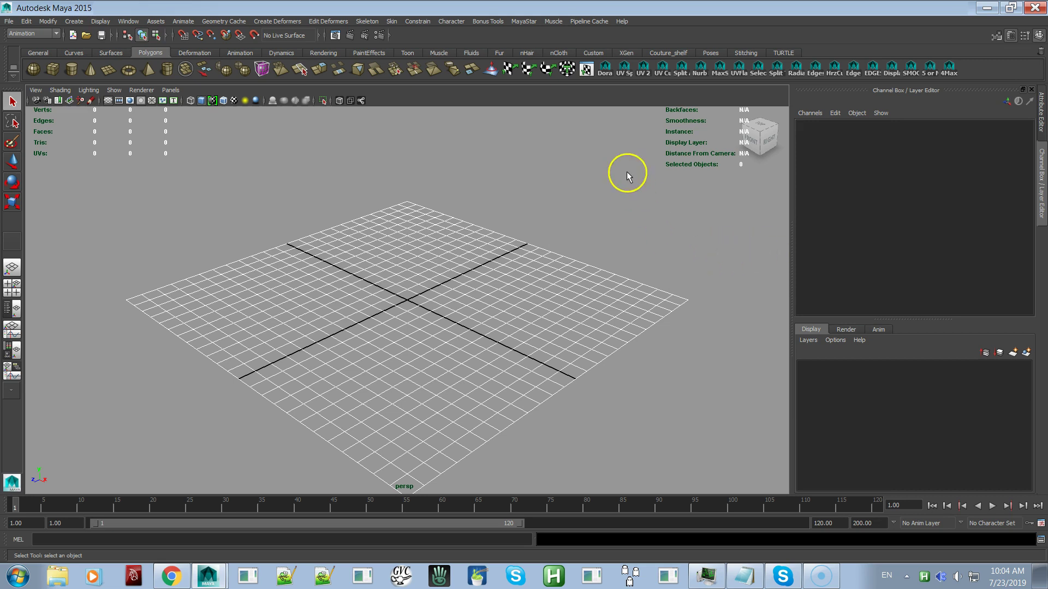
- Detach the MayaStar command list as a floating window and place it over the perspective view
left_click(527, 22)
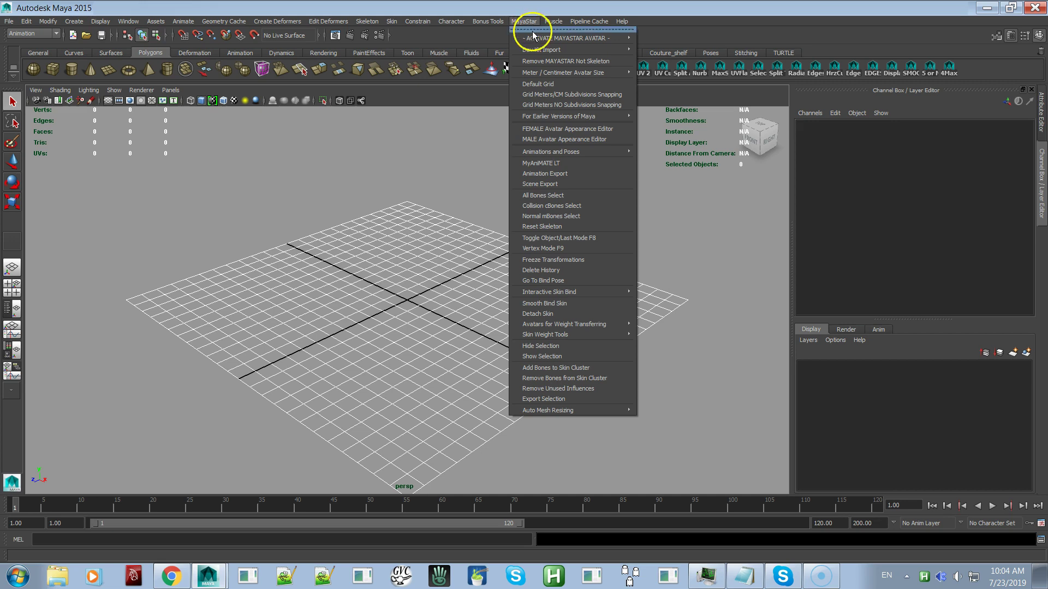
left_click(528, 28)
left_click_drag(553, 18, 361, 79)
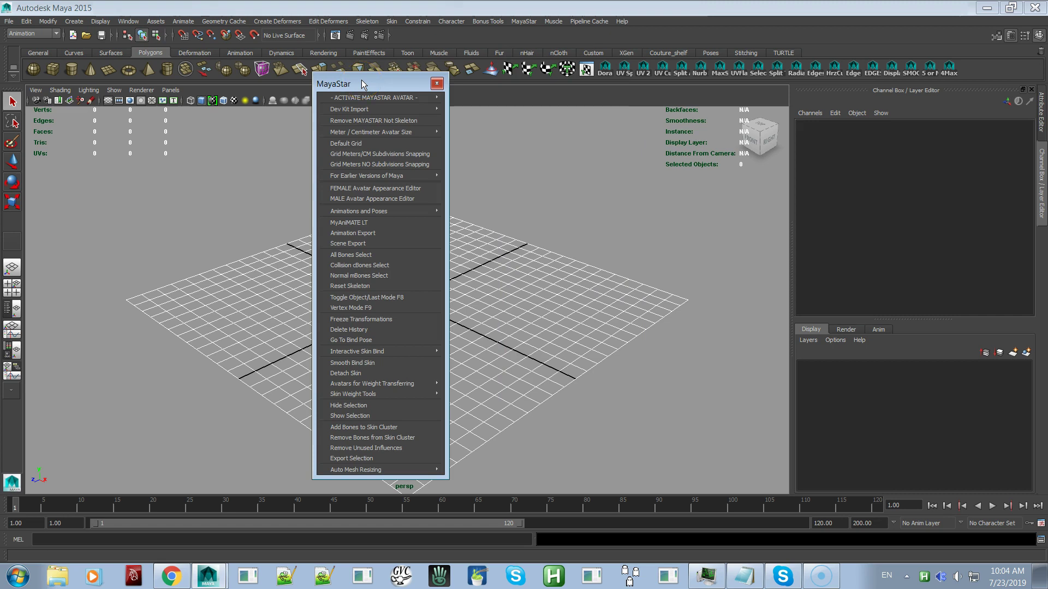
mouse_move(364, 108)
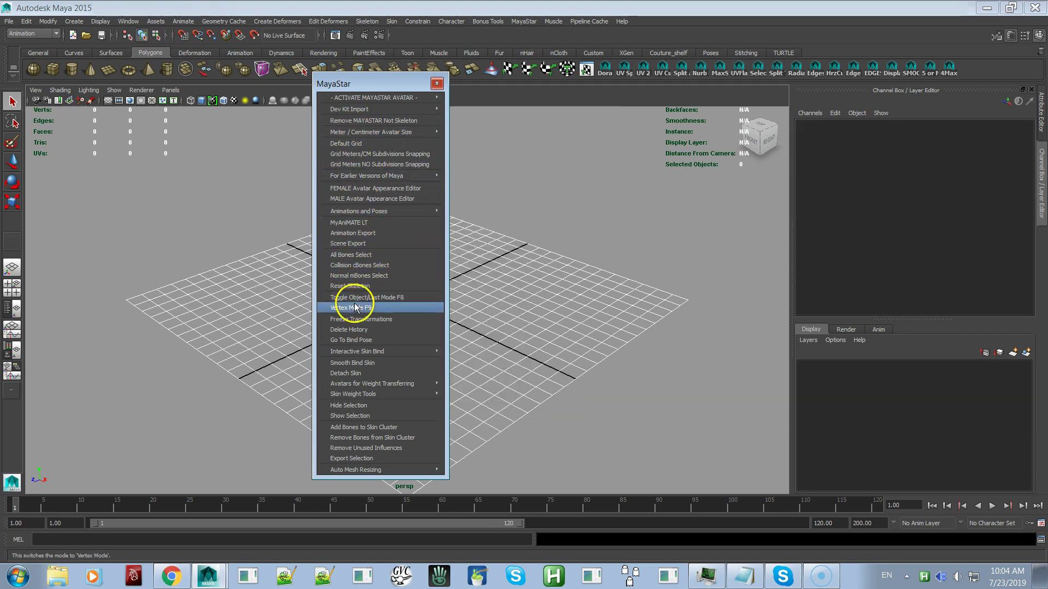
mouse_move(355, 132)
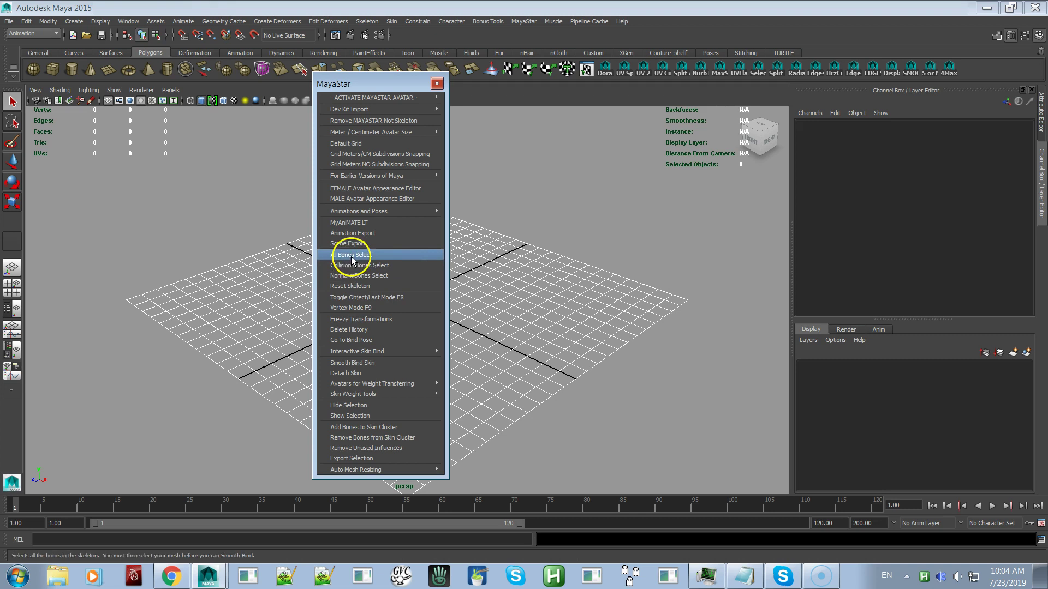
- Detach the Activate MayaStar Avatar options as a floating window and place it apart from the MayaStar window
left_click(369, 102)
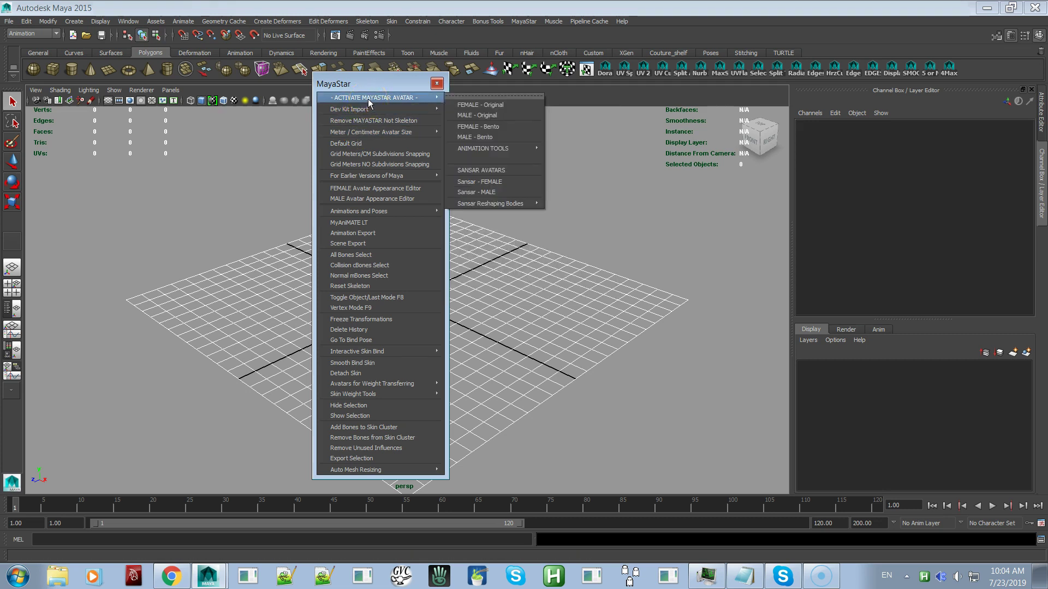
left_click(456, 96)
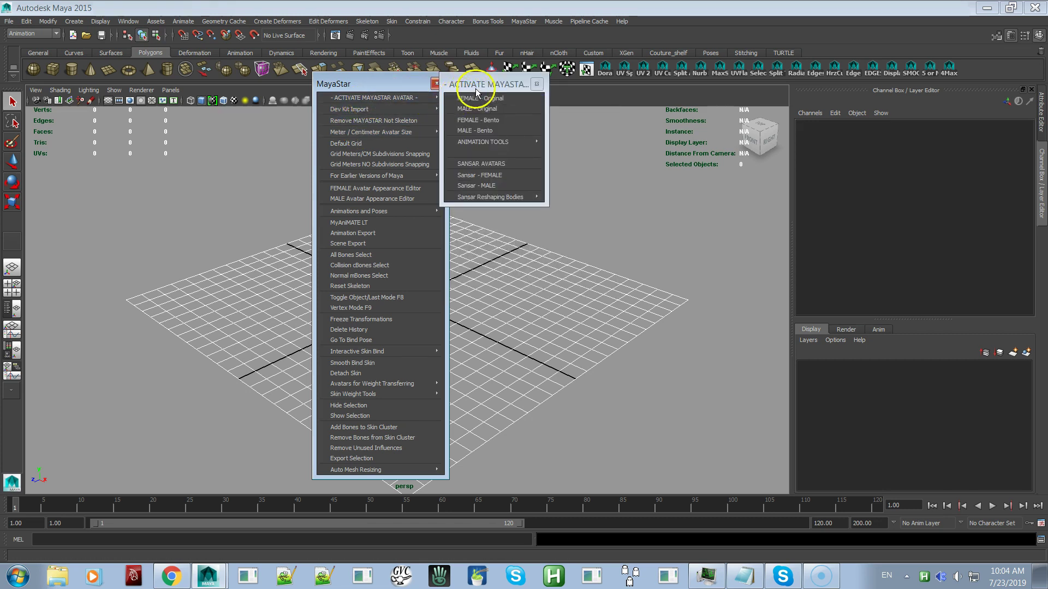
left_click_drag(475, 85, 663, 118)
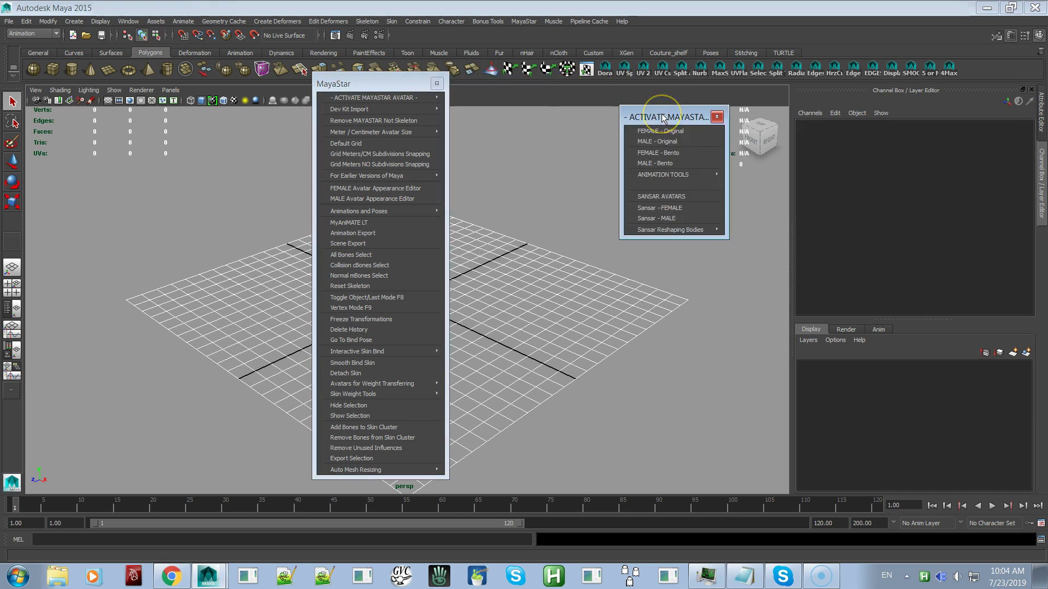
- Examine the Original, Bento, Sansar and Sansar Reshaping Bodies avatar options, and close their floating window
left_click(664, 131)
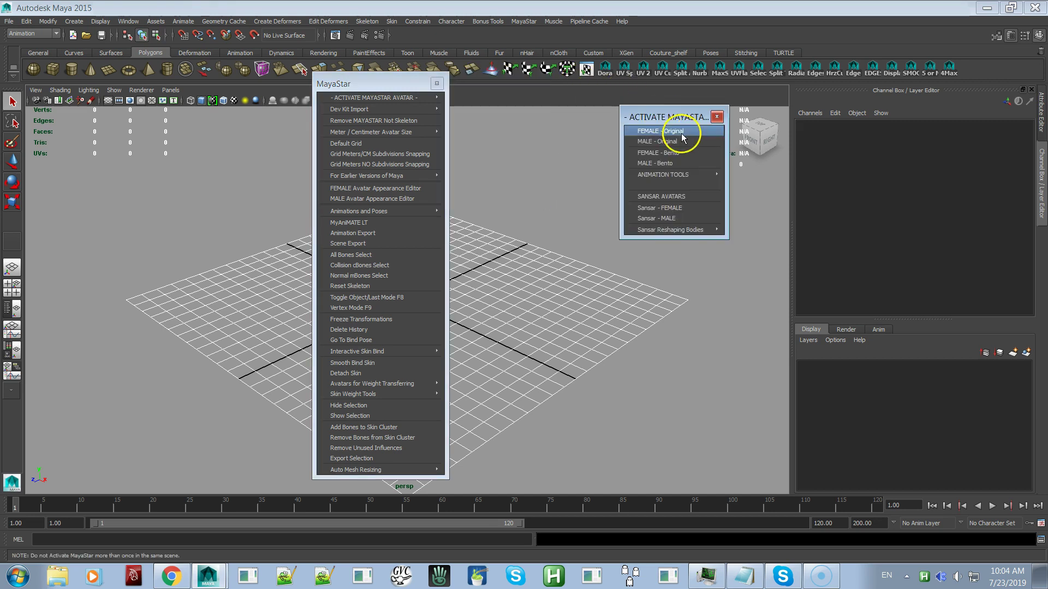
left_click(666, 130)
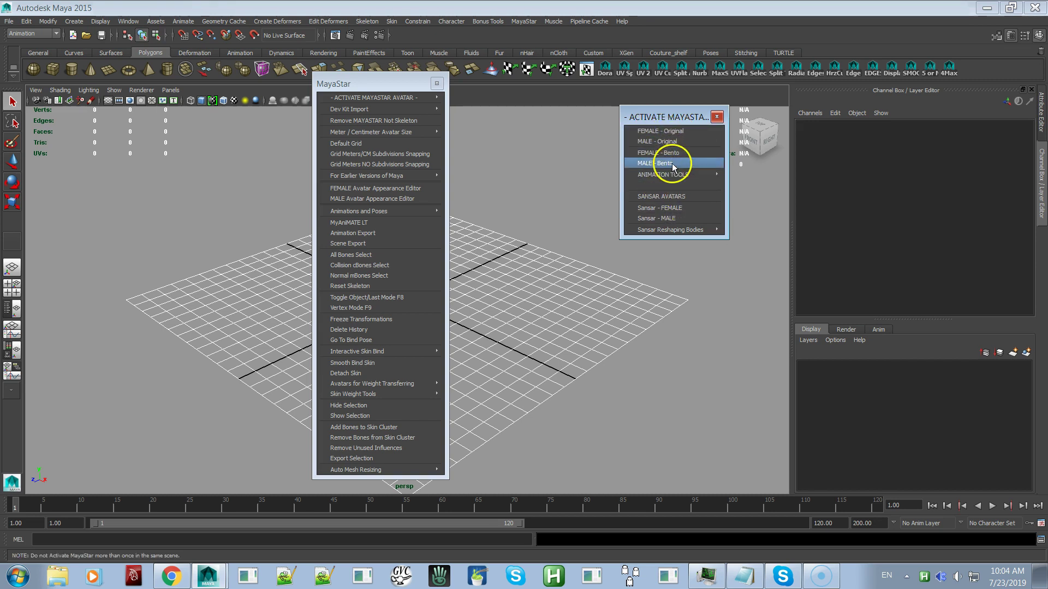
mouse_move(664, 178)
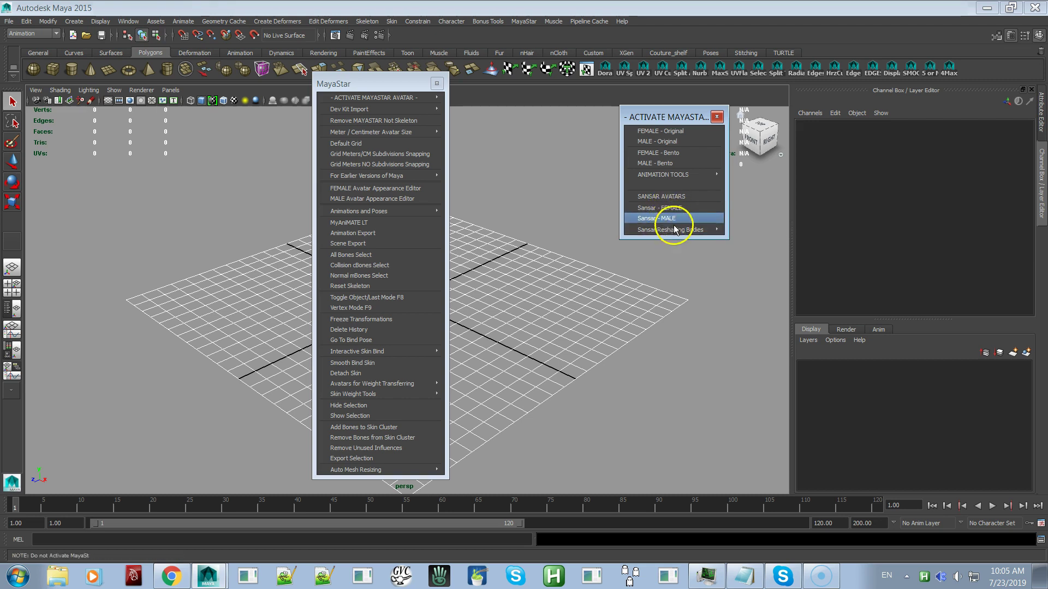
mouse_move(675, 232)
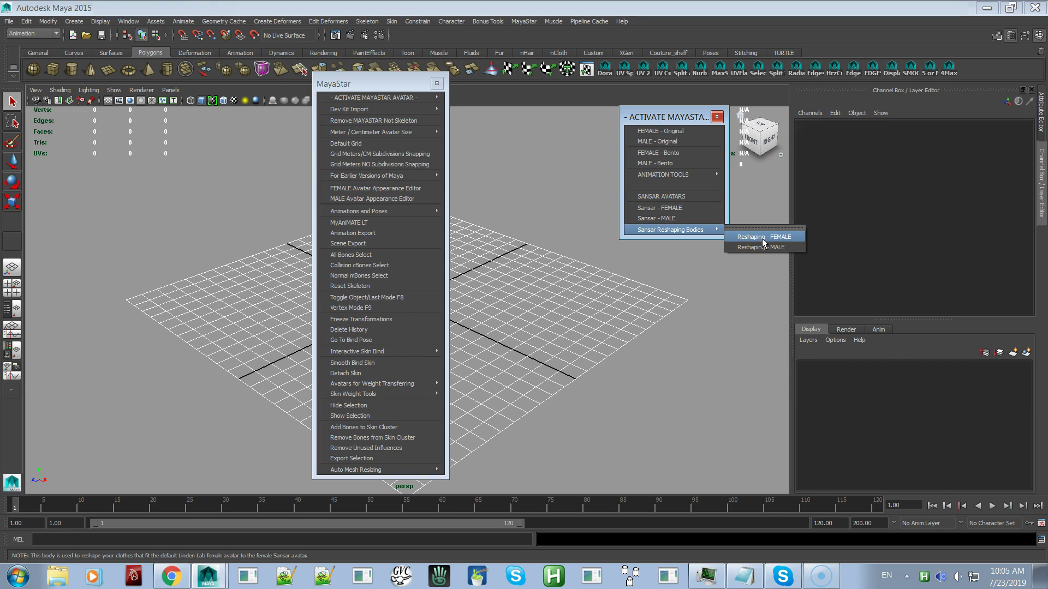
left_click(761, 238)
mouse_move(761, 240)
left_mouse_down()
mouse_move(753, 234)
mouse_move(760, 257)
mouse_move(759, 241)
left_mouse_up()
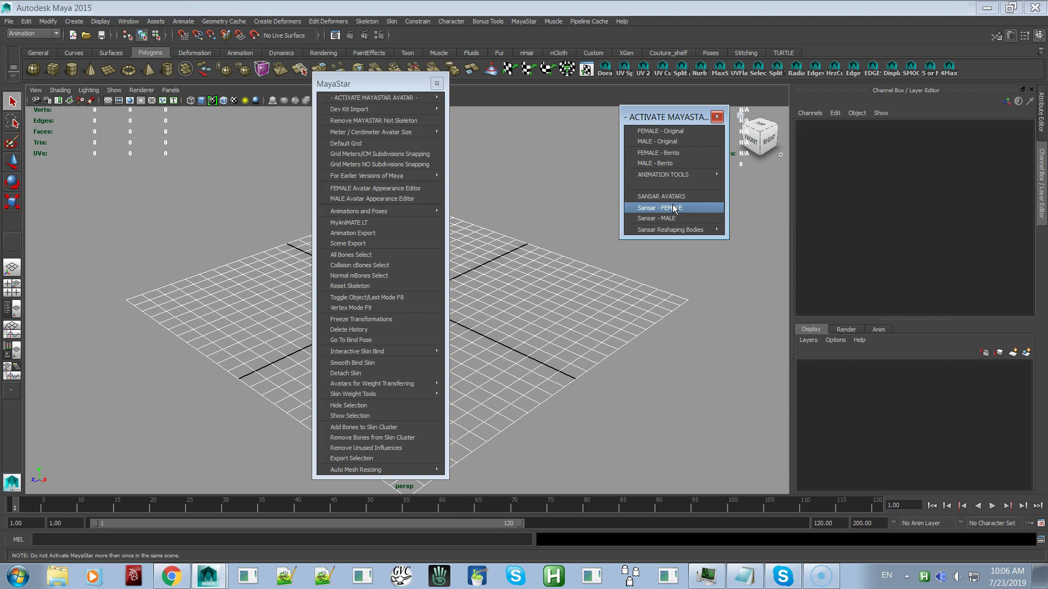
left_click(674, 208)
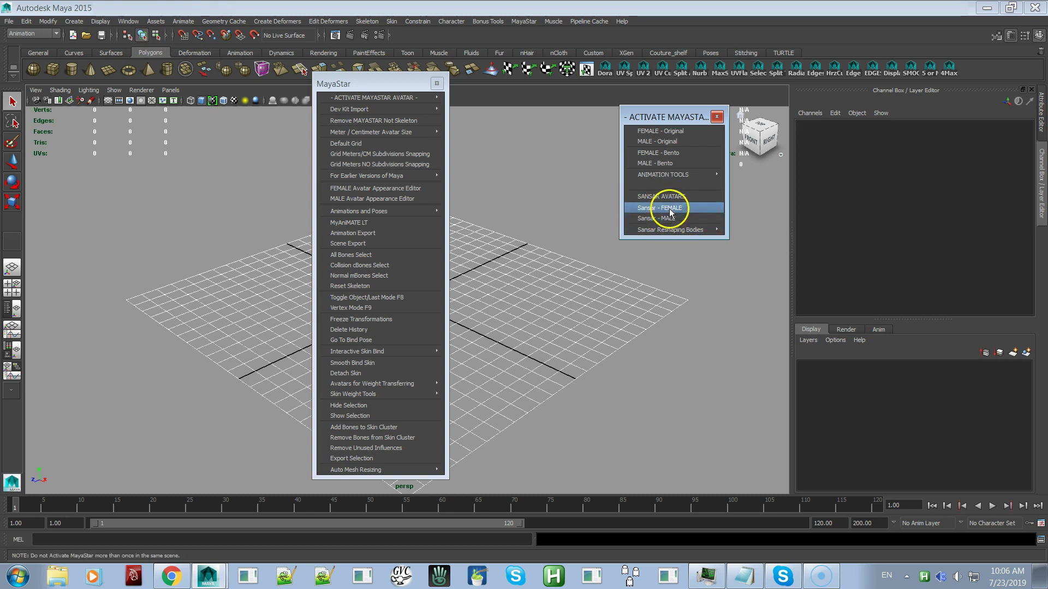
left_click(662, 220)
mouse_move(666, 229)
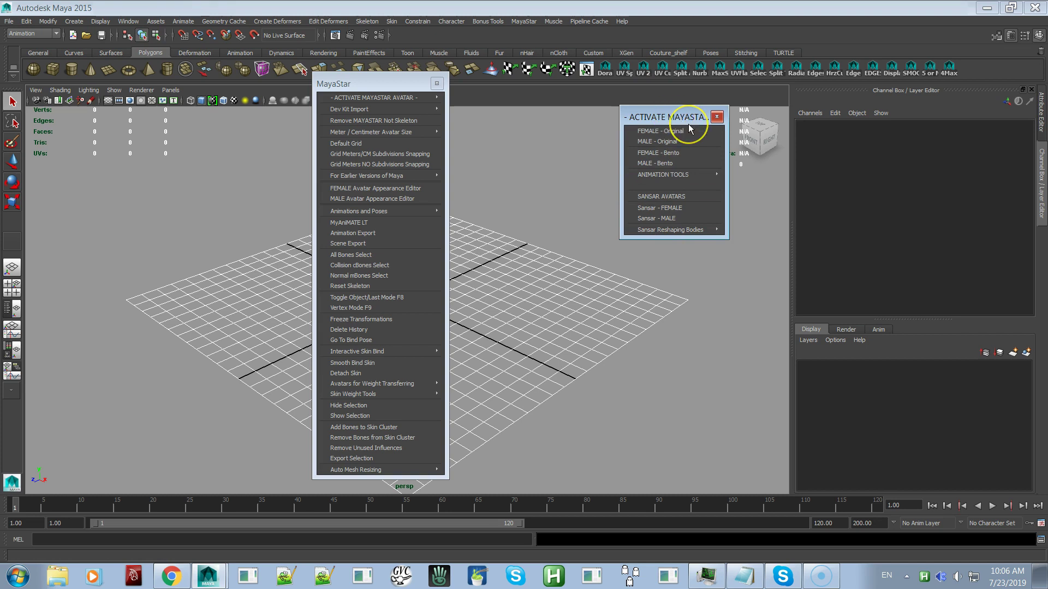
left_click(717, 117)
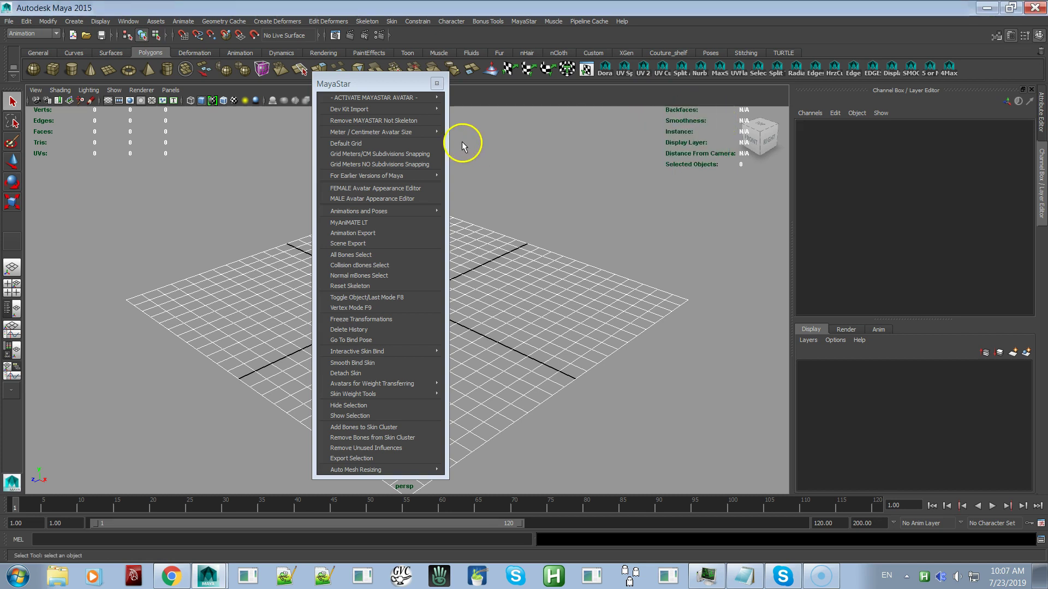
- Detach the Dev Kit Import options as a floating window, place it apart from the MayaStar window, and review its FBX import steps
mouse_move(414, 110)
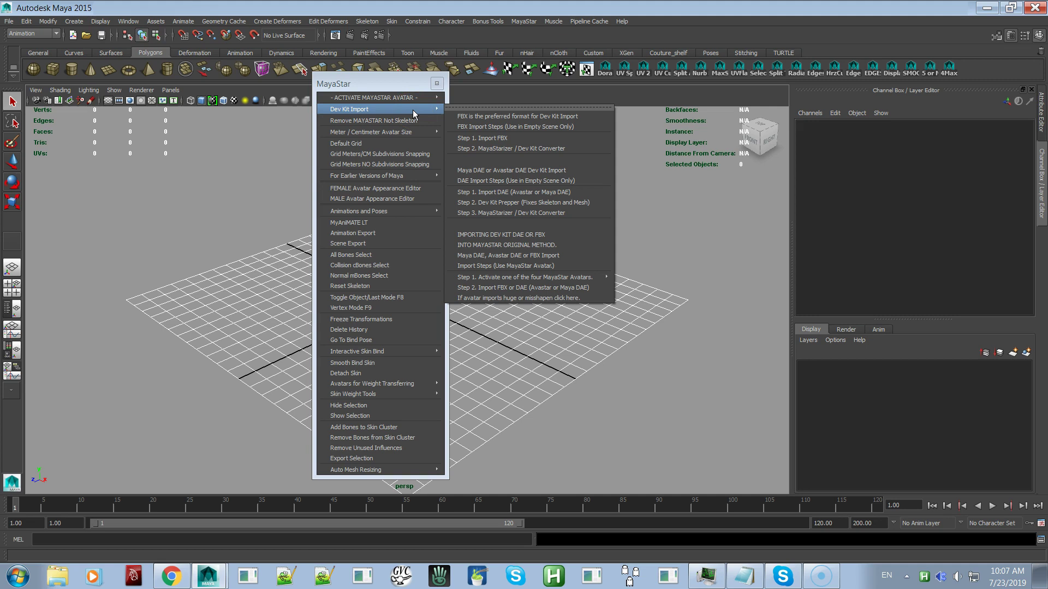
left_click(386, 109)
left_click(467, 107)
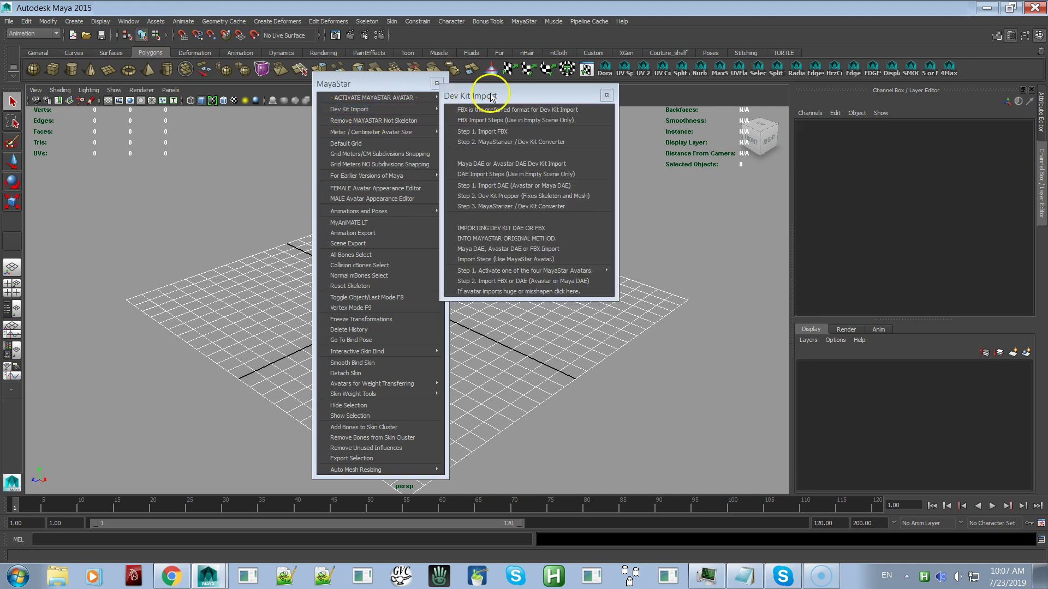
left_click_drag(491, 97, 690, 113)
mouse_move(428, 109)
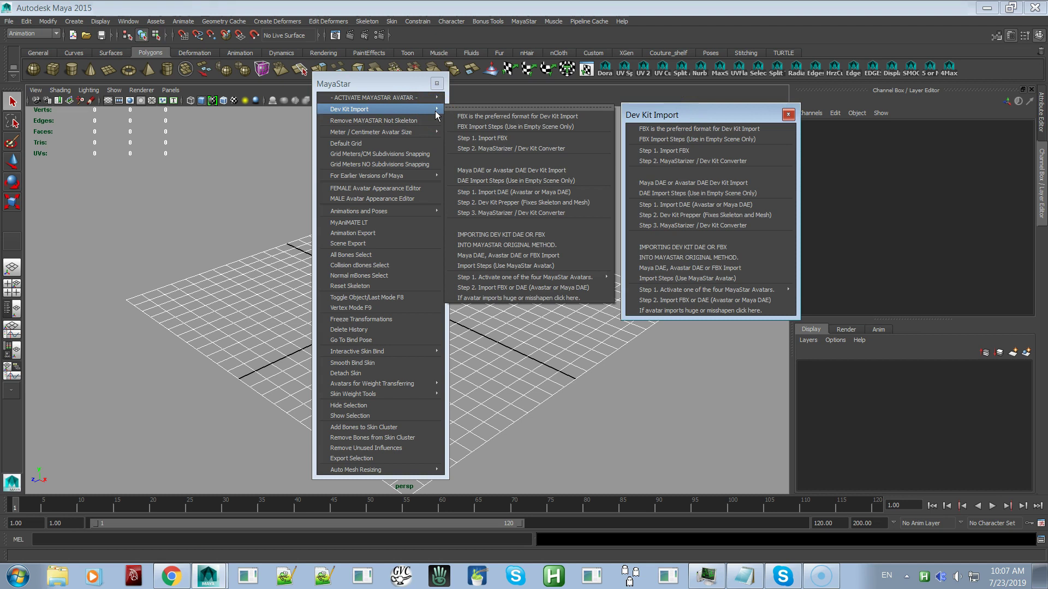
left_click(634, 383)
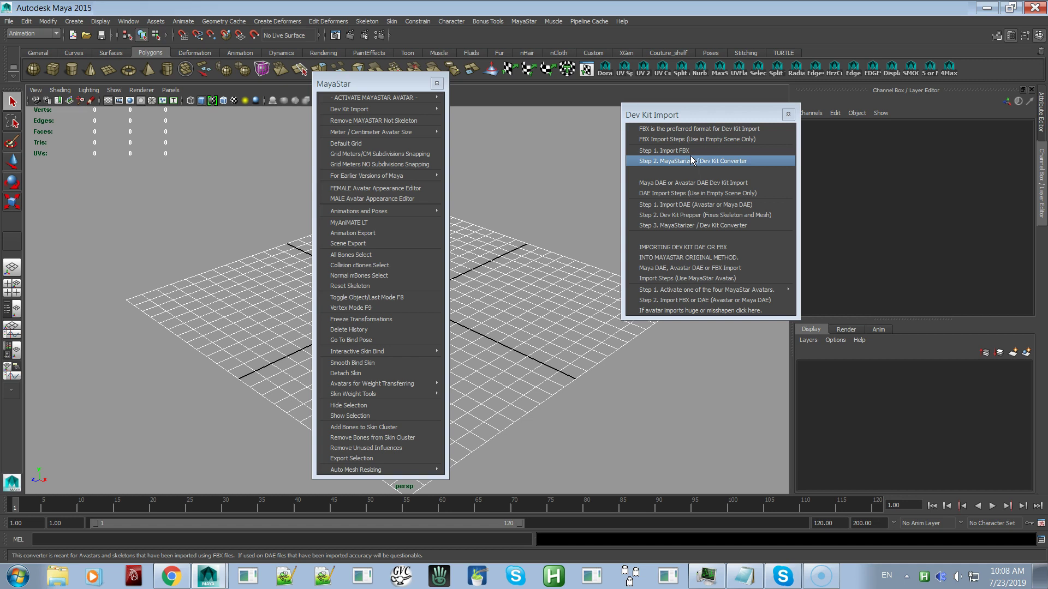
left_click(688, 150)
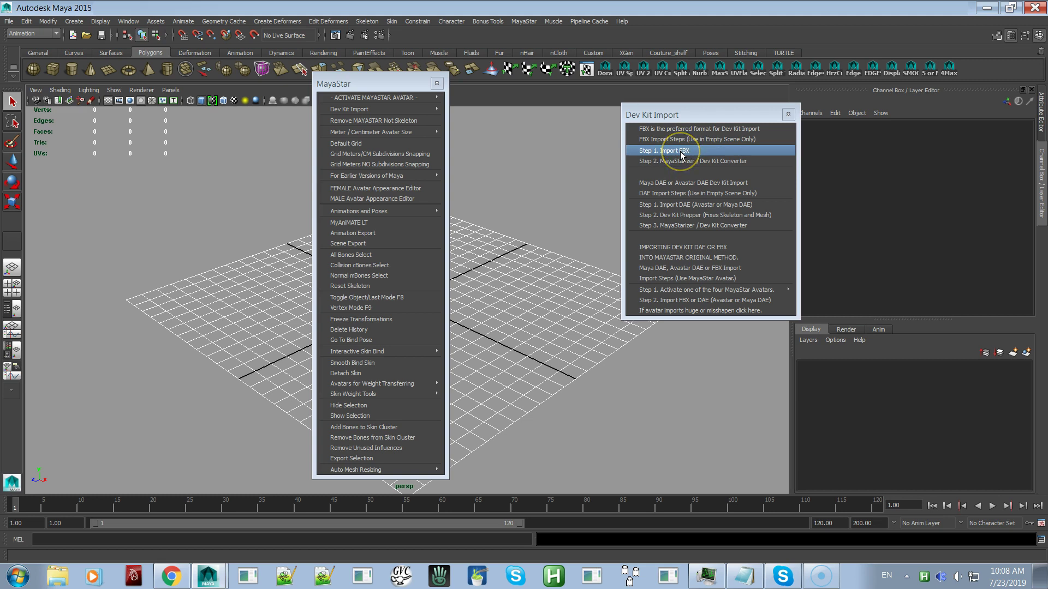
left_click(689, 163)
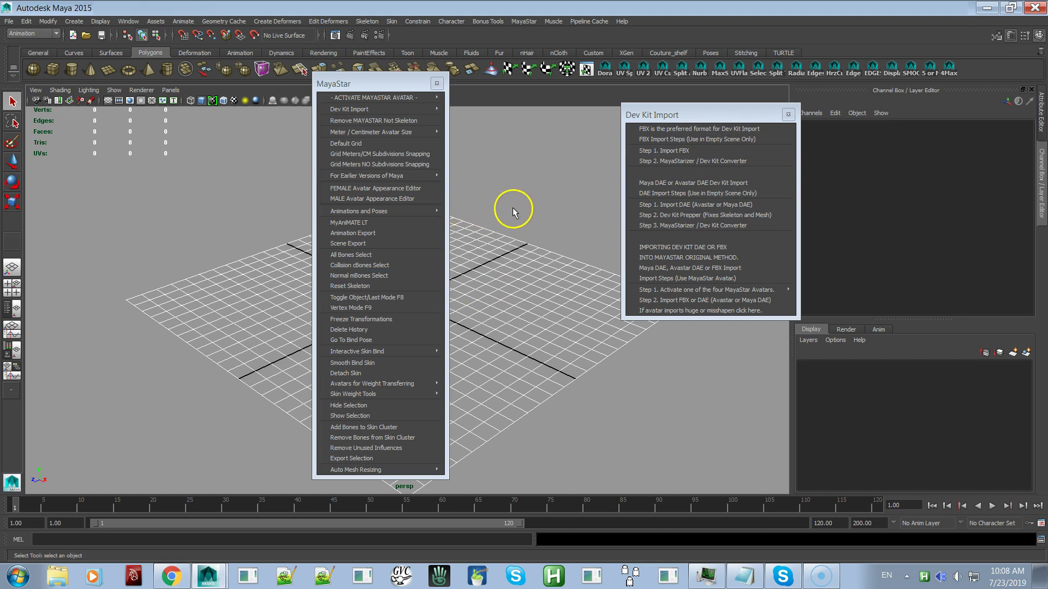
- Move the floating MayaStar window aside to uncover the middle of the grid
left_click_drag(394, 86, 207, 84)
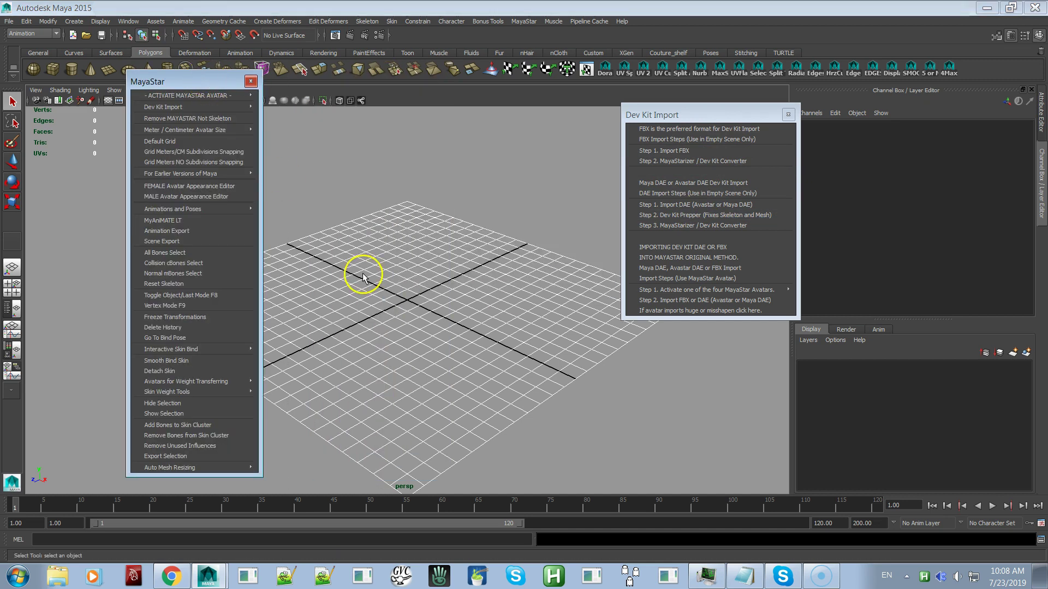
left_click_drag(435, 304, 489, 290, "alt")
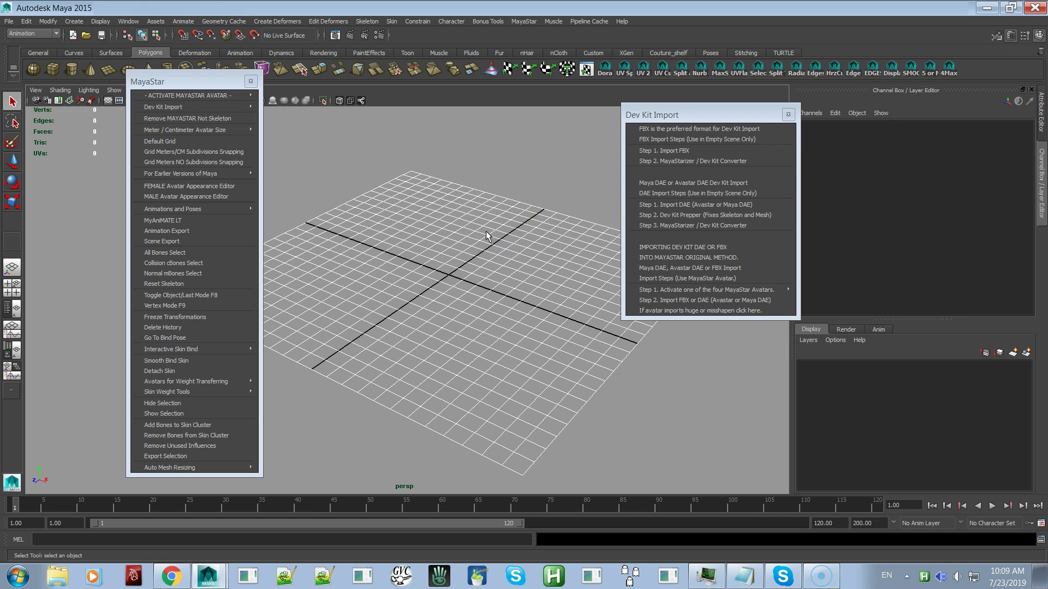
left_click(501, 173)
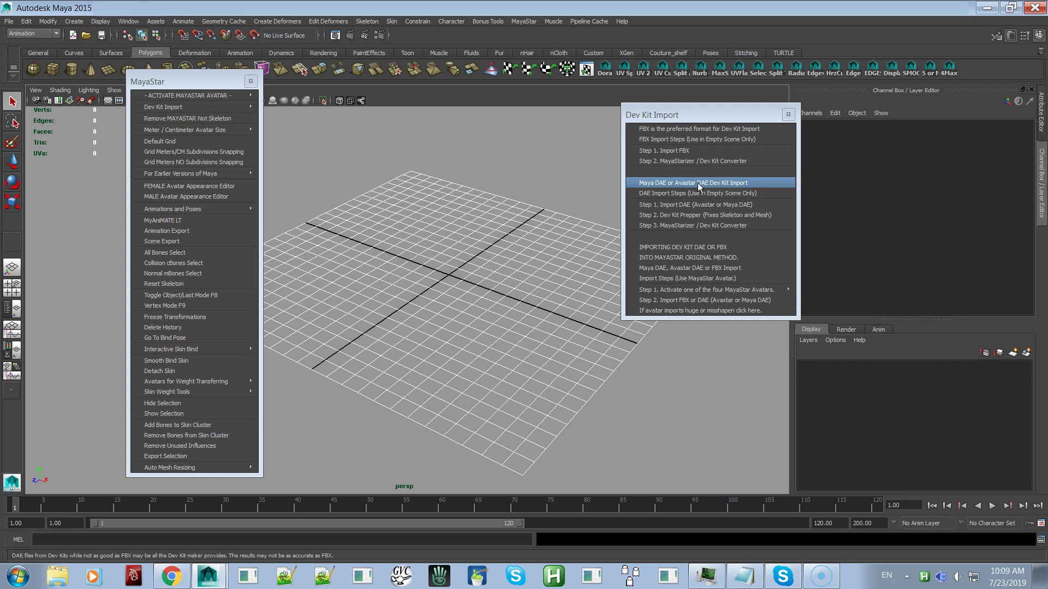
- Examine the Maya or Avastar DAE dev kit import steps, including Import DAE and Dev Kit Prepper
left_click(700, 186)
left_click(706, 187)
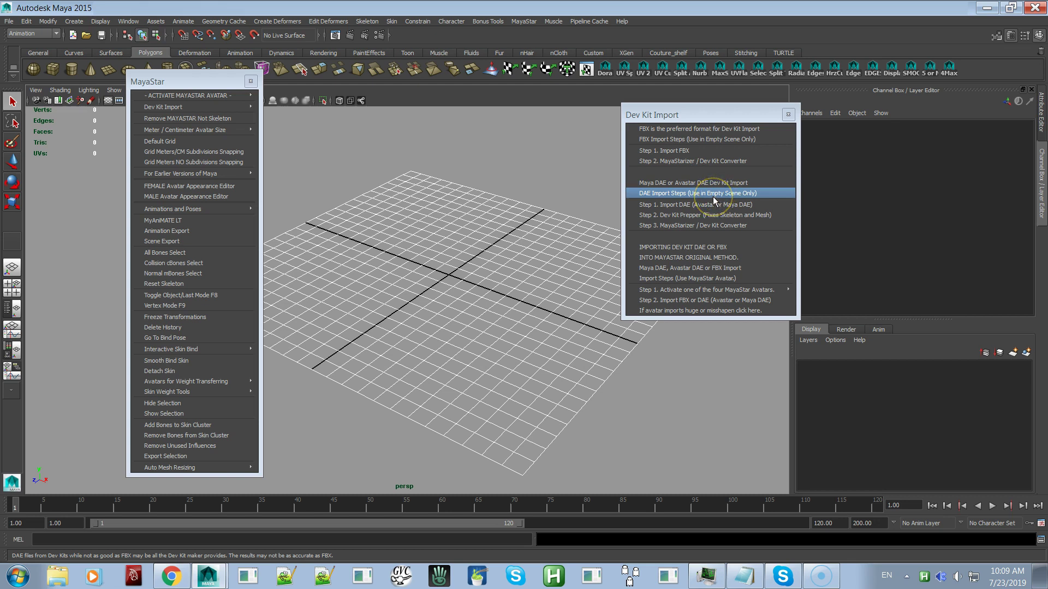
left_click(706, 204)
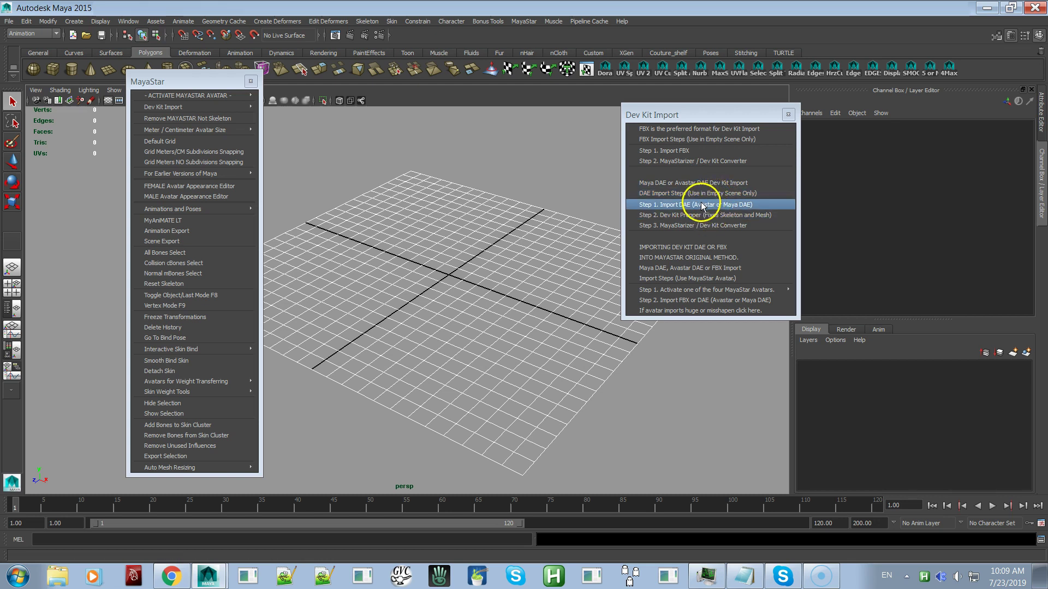
left_click(675, 208)
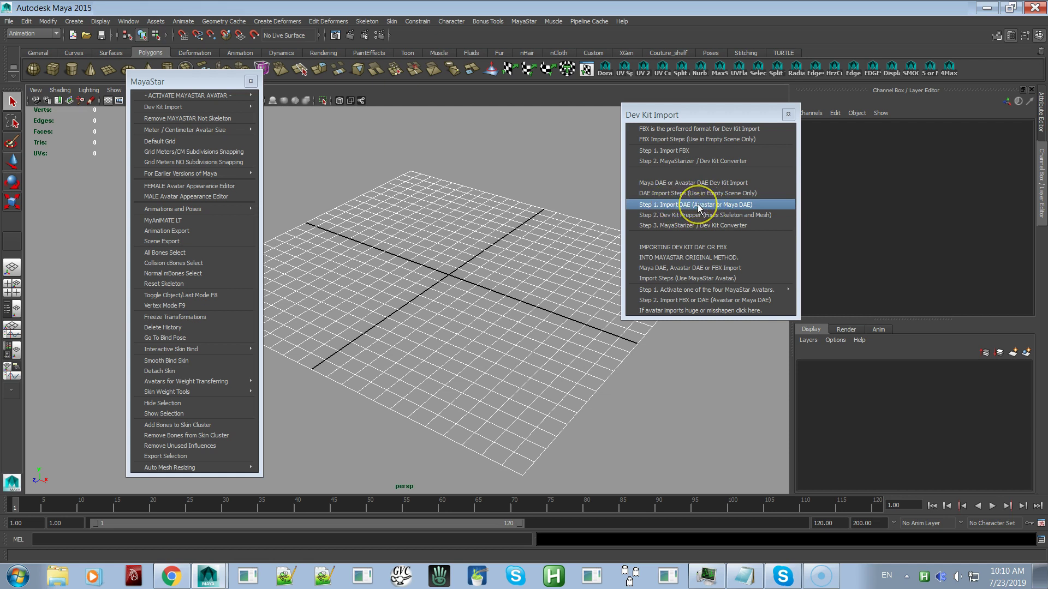
left_click(701, 215)
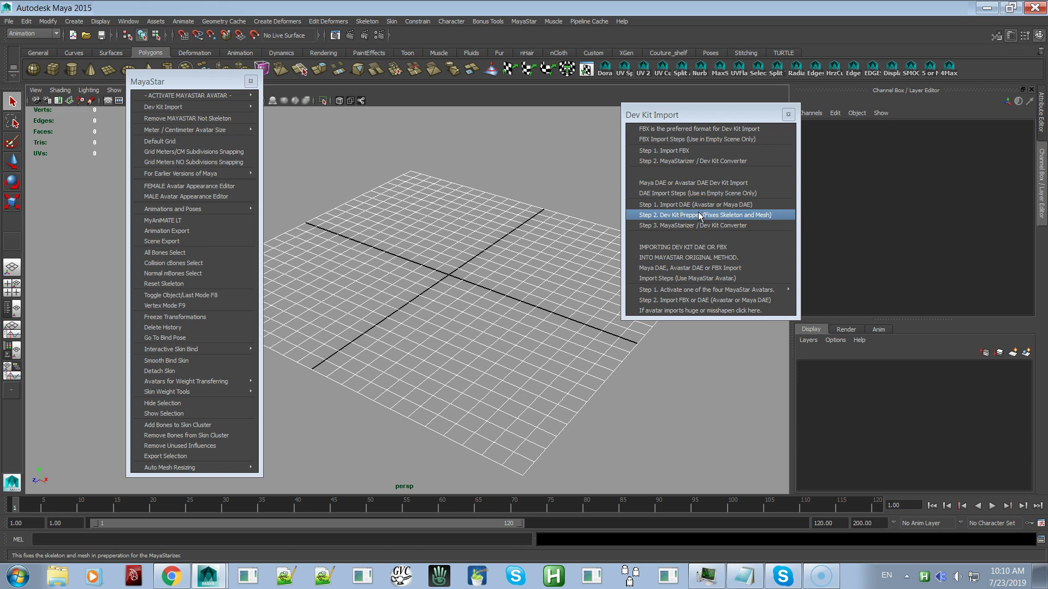
left_click(686, 153)
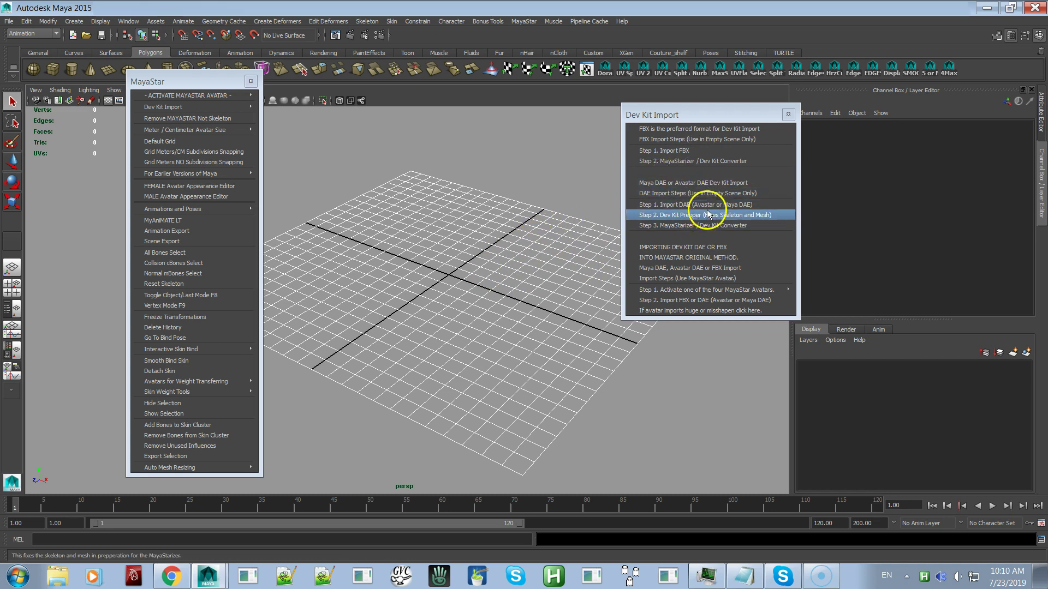
left_click(675, 217)
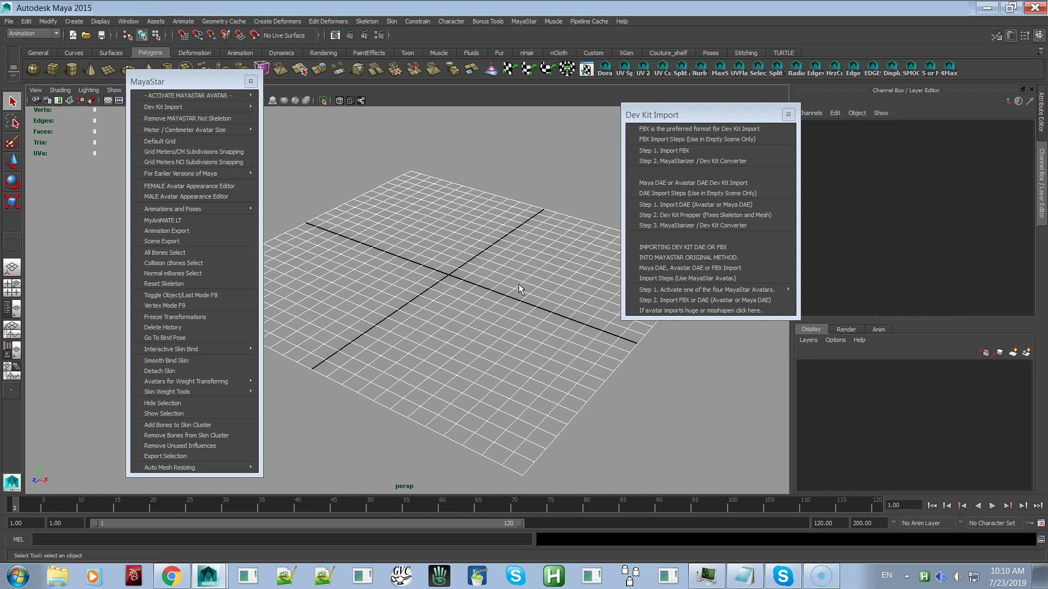
left_click(738, 215)
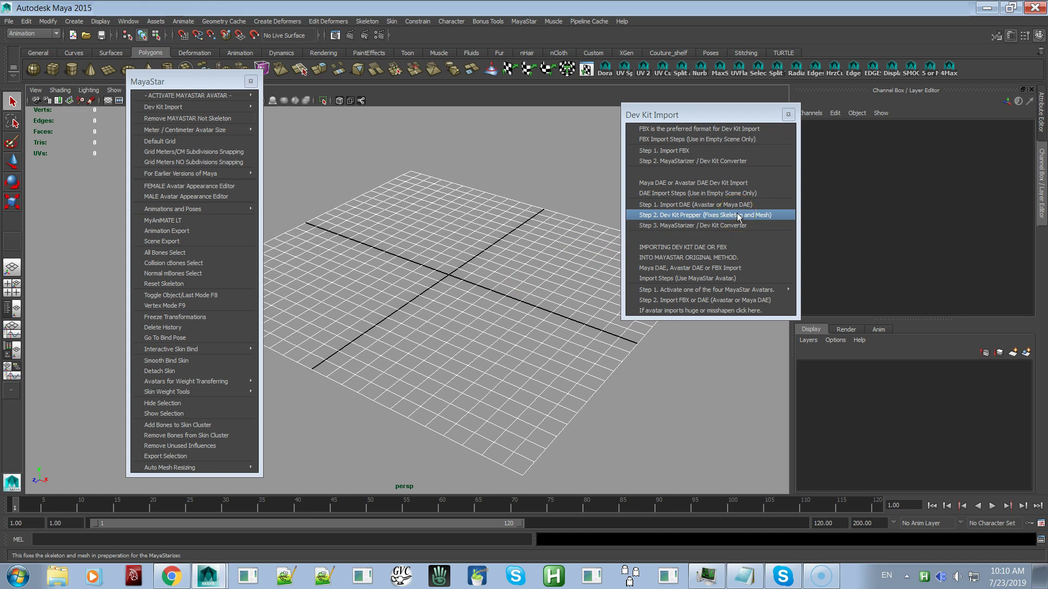
left_click(736, 206)
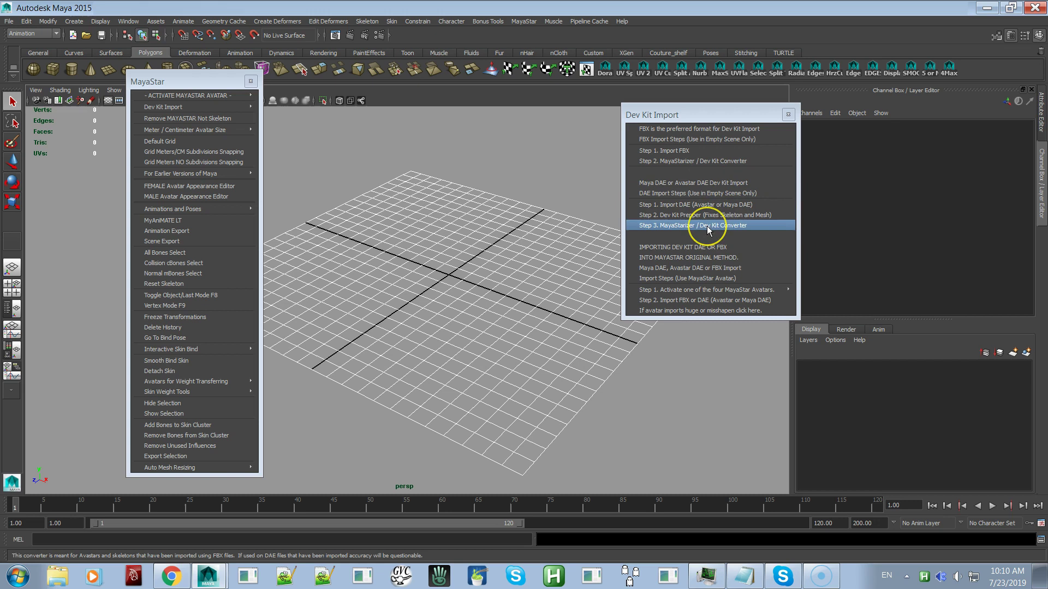
- Examine the original-method dev kit import steps, including the four MayaStar avatar choices and the fix for huge or misshapen imports
left_click(713, 289)
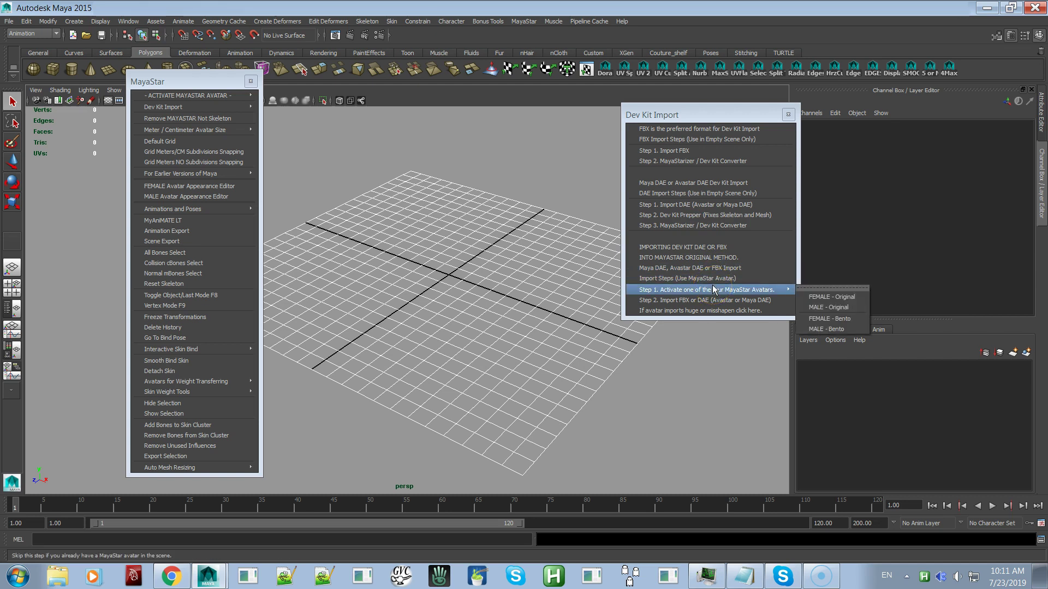
left_click(772, 286)
left_click(732, 303)
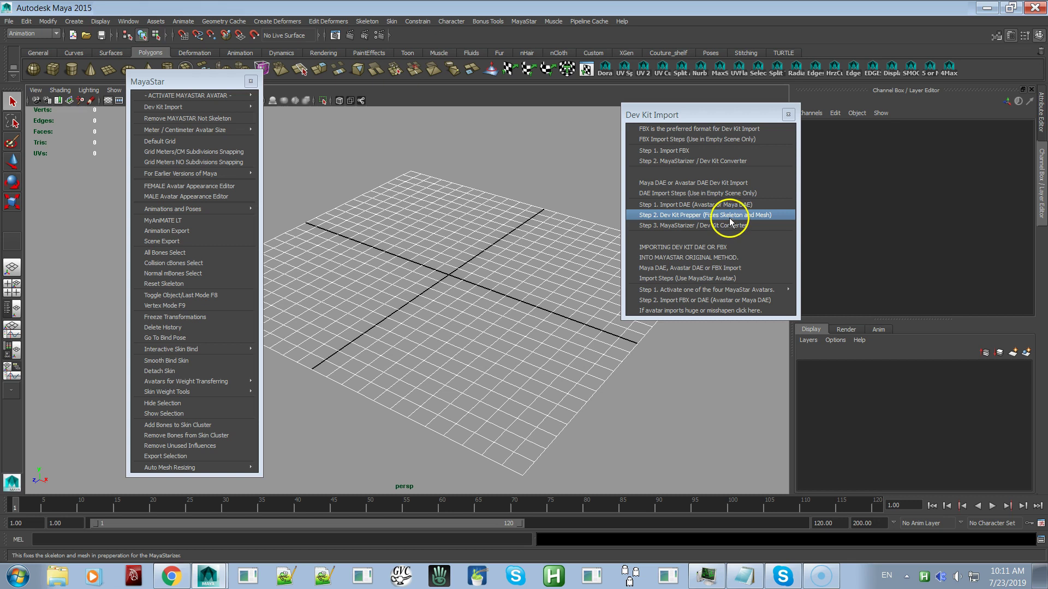
left_click(685, 311)
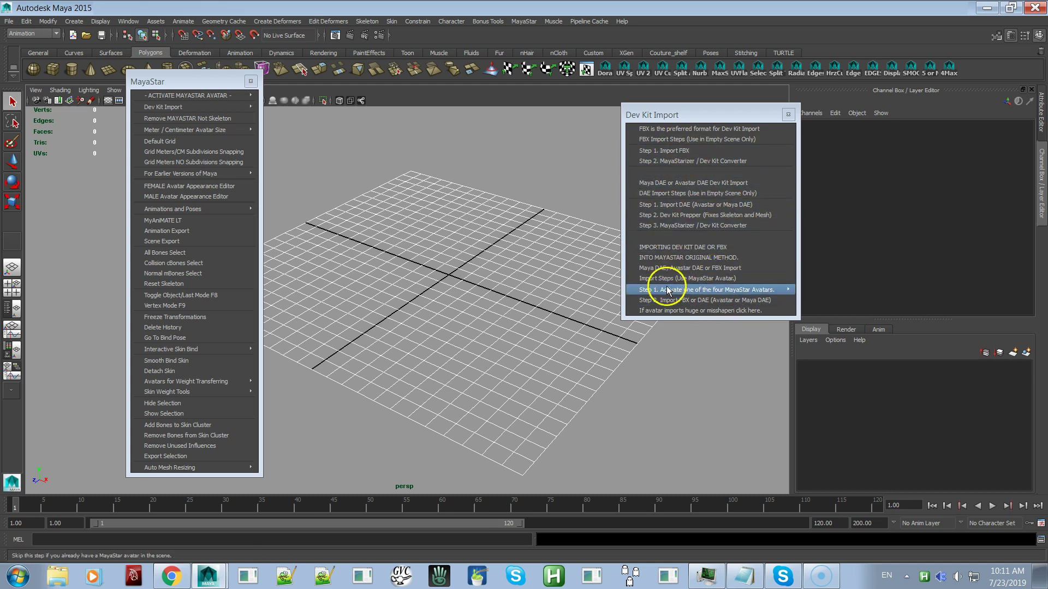
- Recheck the FBX format note and close the floating Dev Kit Import window
mouse_move(667, 288)
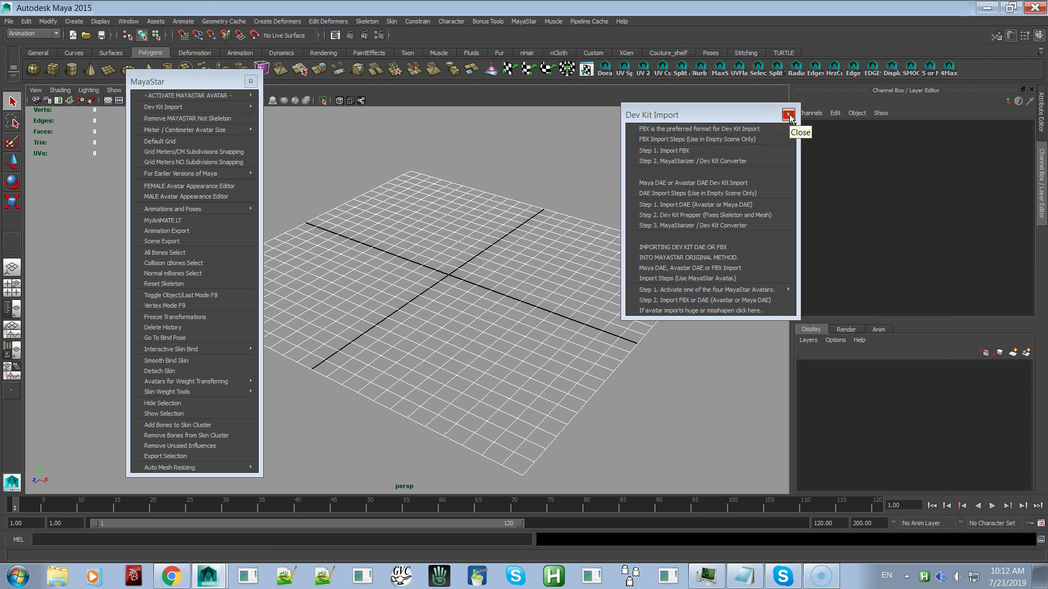
left_click(662, 129)
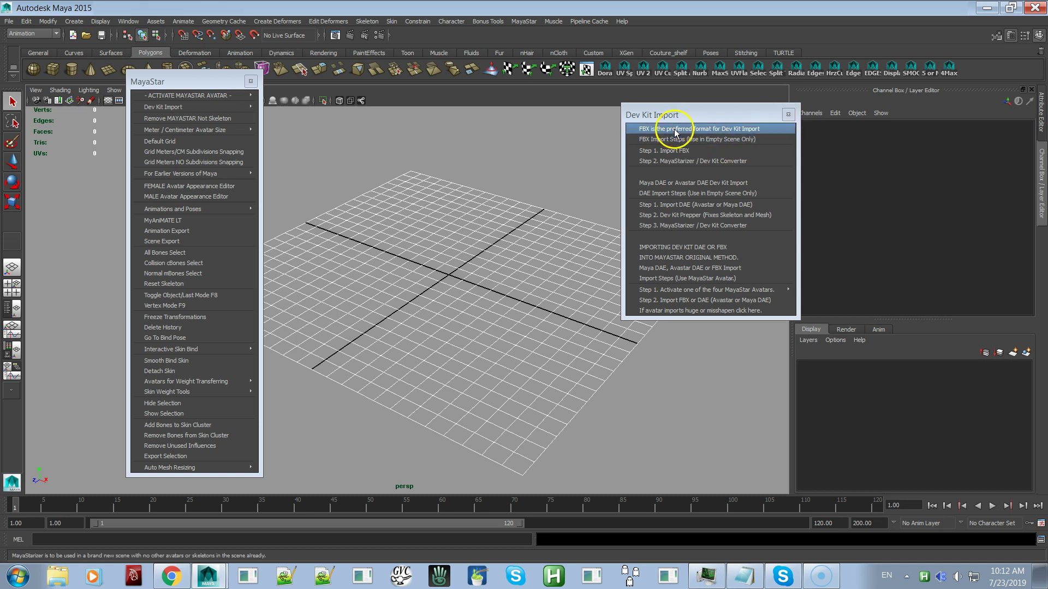
left_click(788, 115)
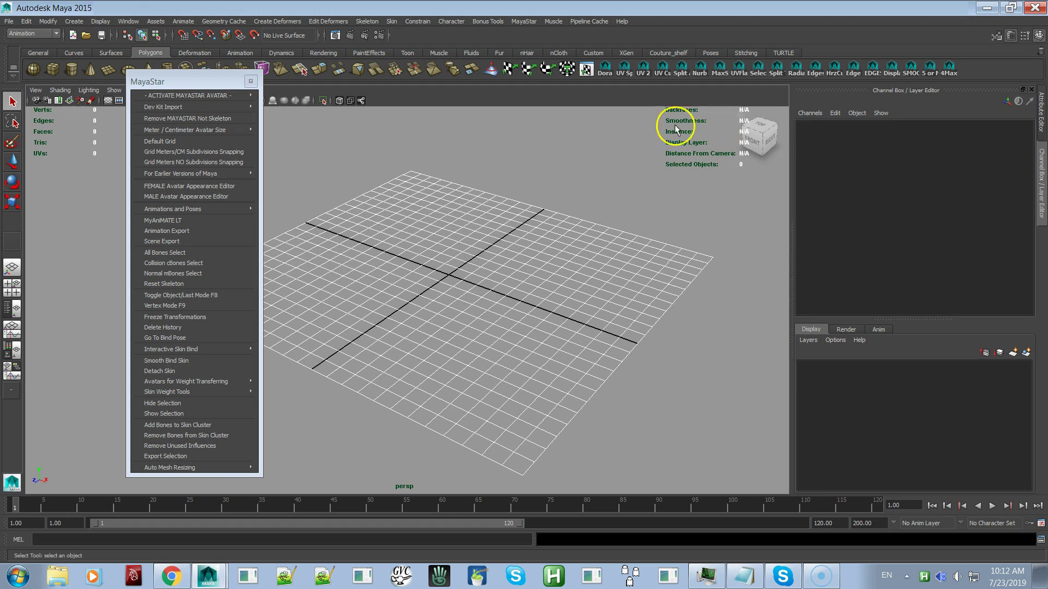
- Switch the grid to meters with centimeter subdivisions snapping and return it to the default grid
left_click(198, 120)
left_click(193, 119)
left_click(188, 144)
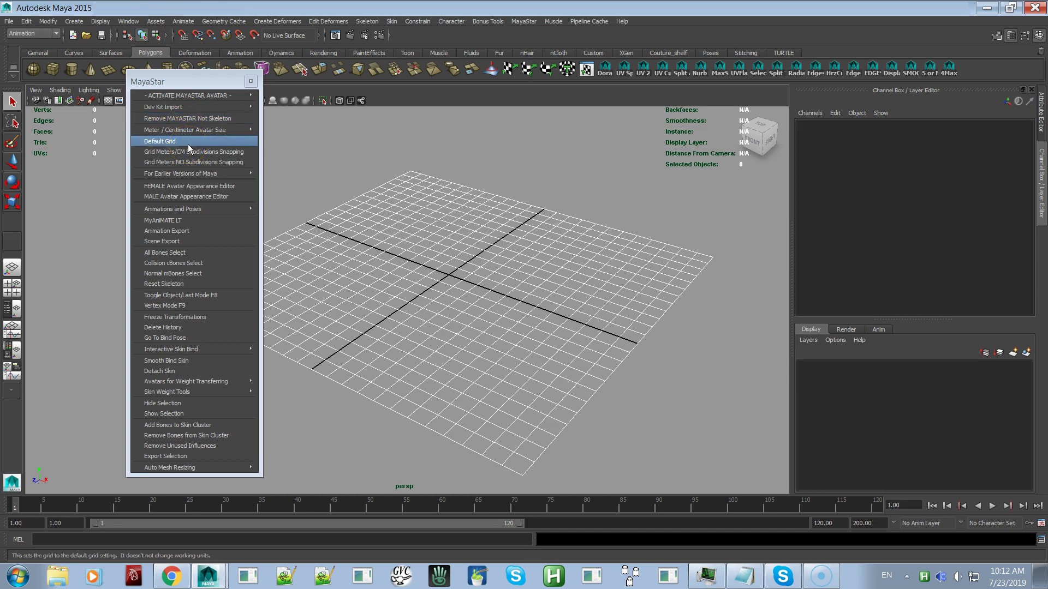
left_click(194, 153)
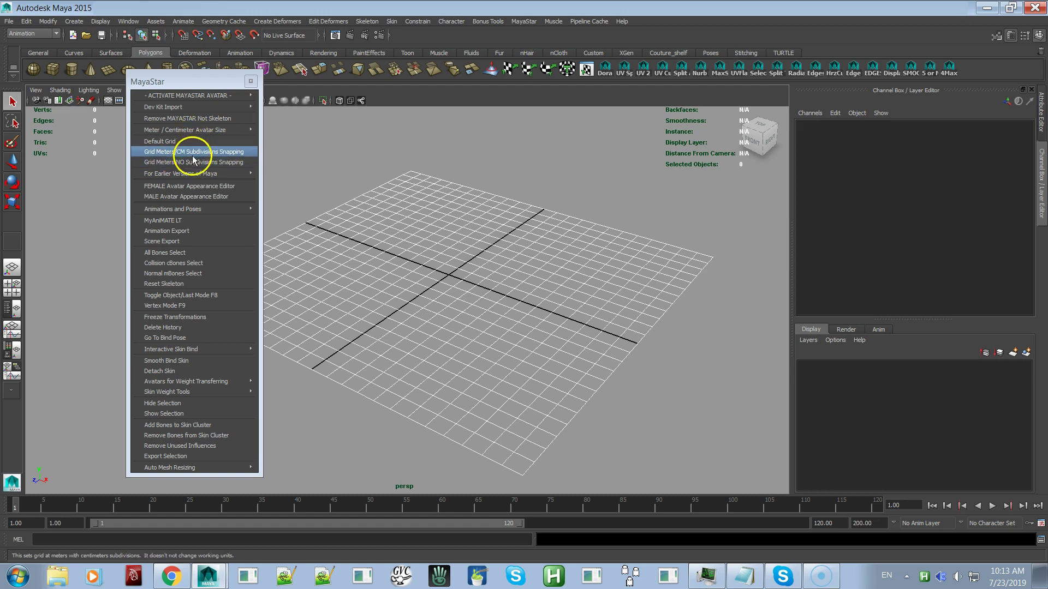
left_click(189, 153)
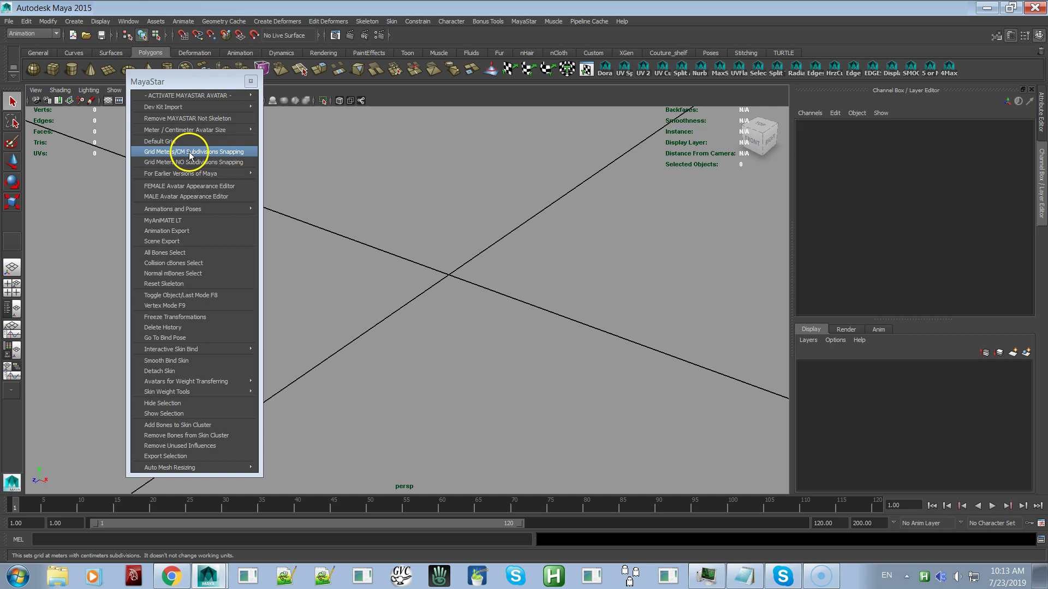
left_click(180, 143)
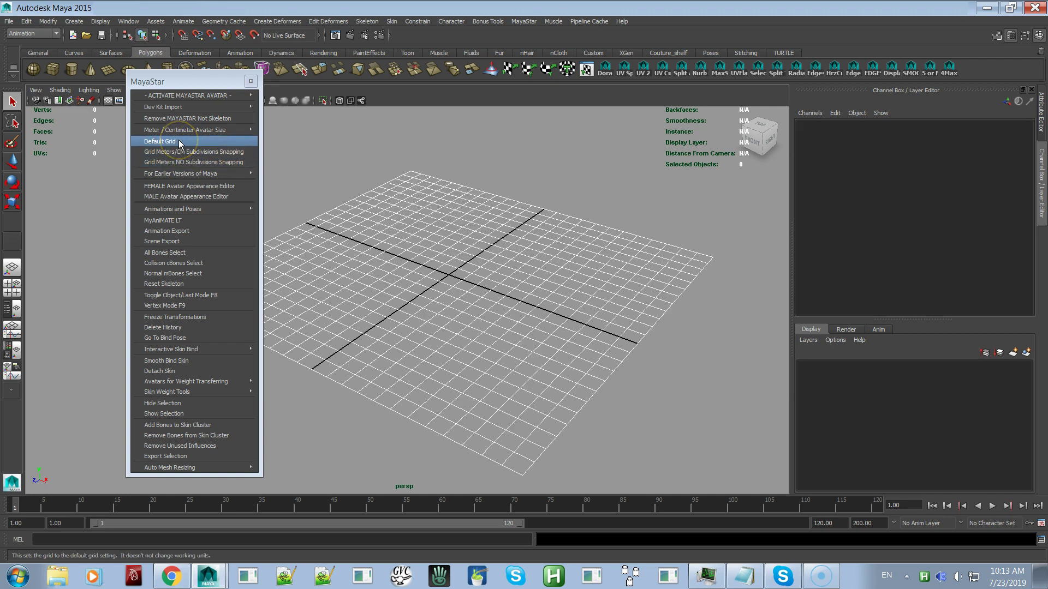
- Set the grid to meters with no subdivisions snapping and restore the default grid setting
mouse_move(249, 174)
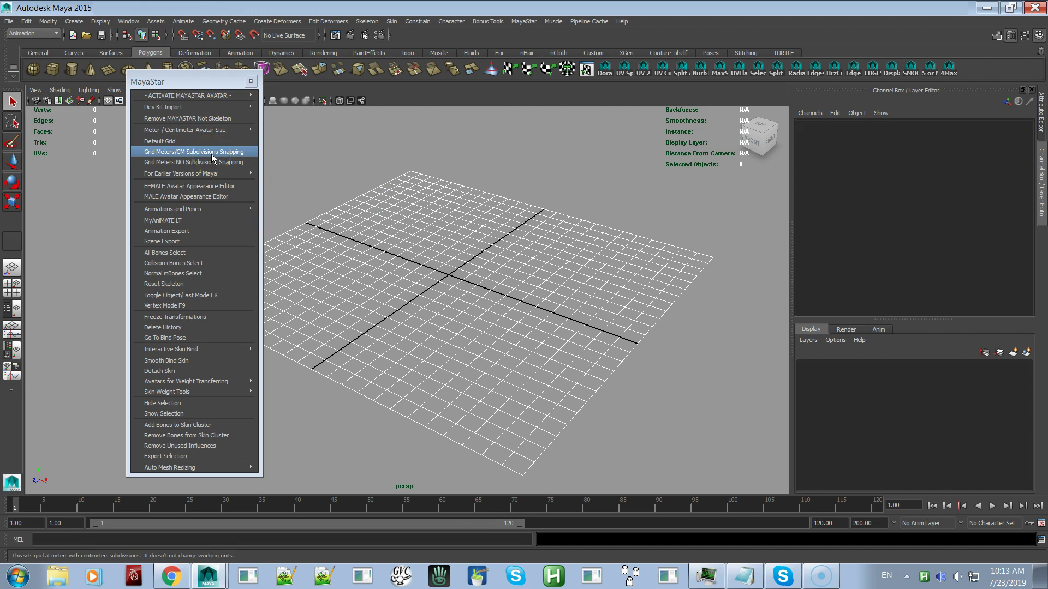
mouse_move(210, 131)
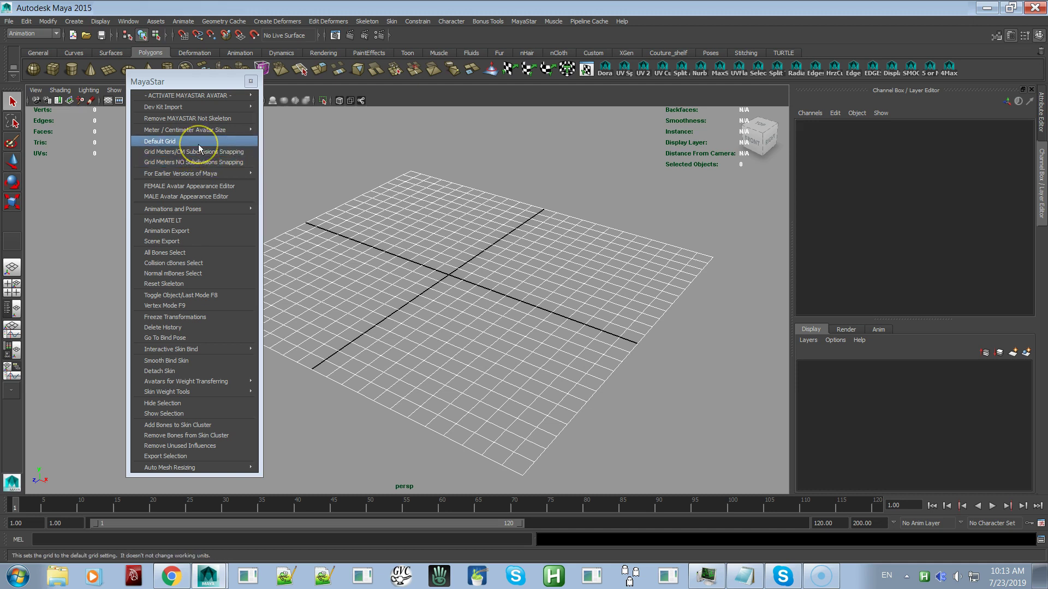
left_click(192, 151)
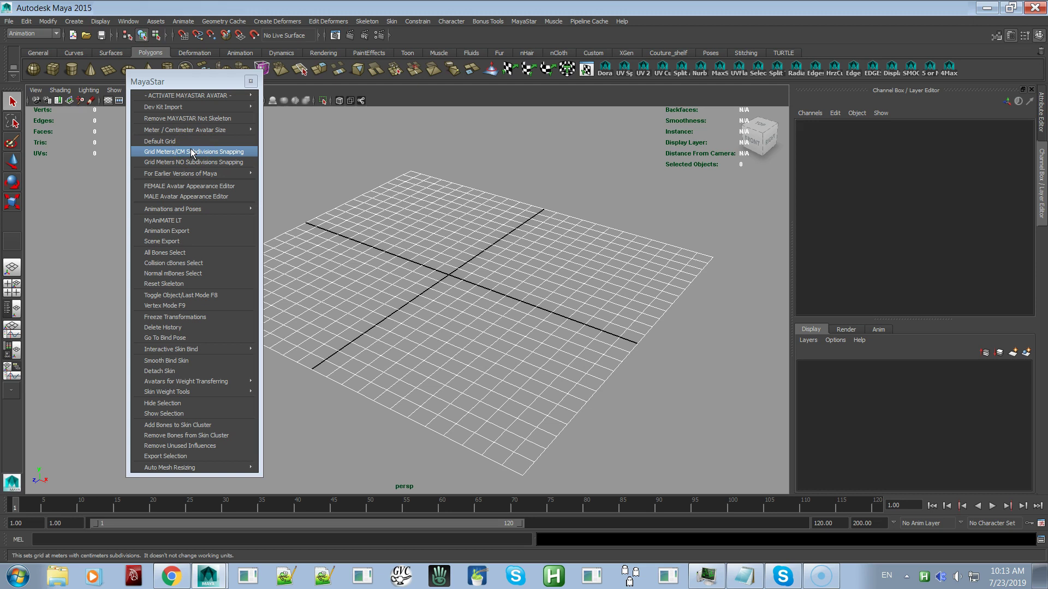
left_click(192, 152)
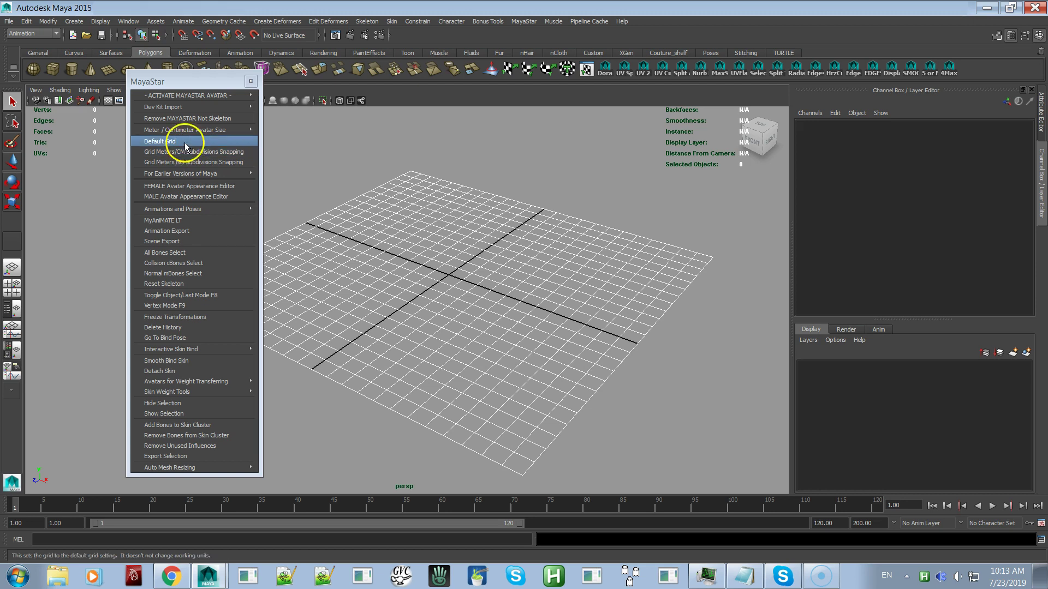
left_click(417, 252)
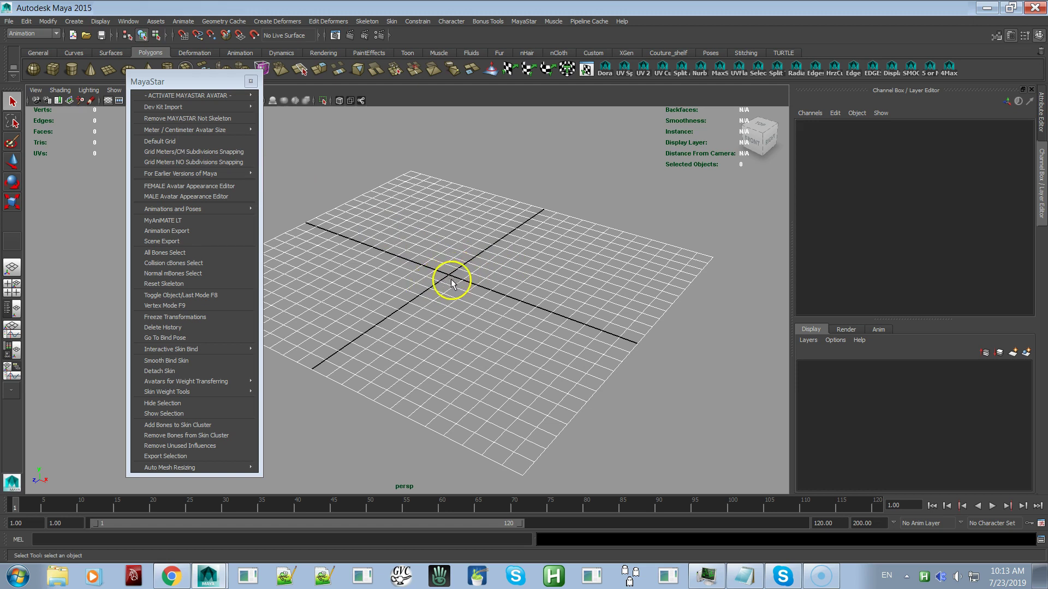
left_click(198, 162)
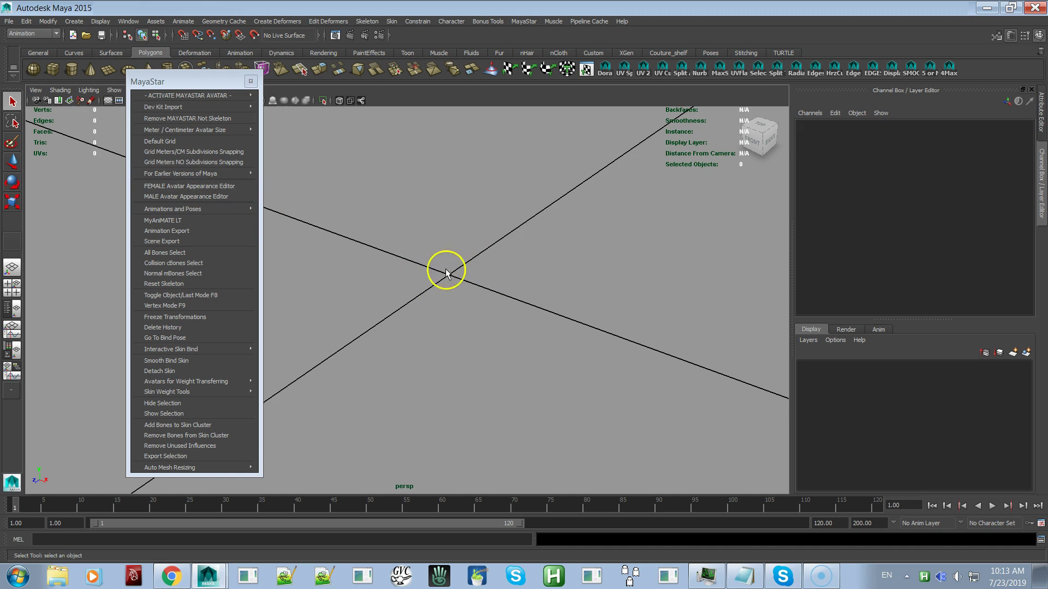
left_click(183, 143)
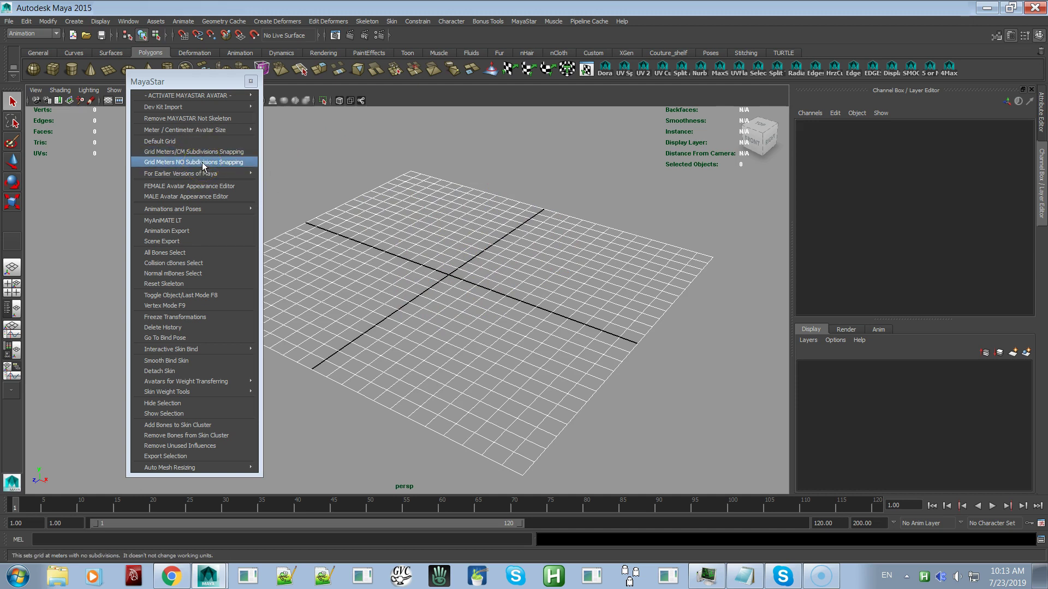
- View the FEMALE and MALE Avatar Appearance Editors one after the other, closing each without changes
left_click(203, 186)
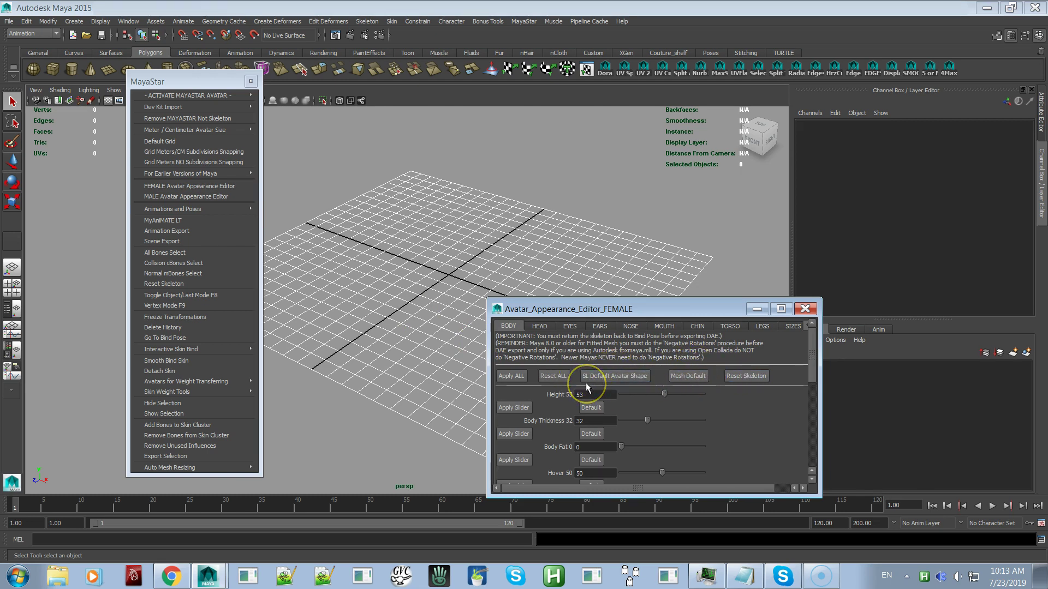
left_click(805, 311)
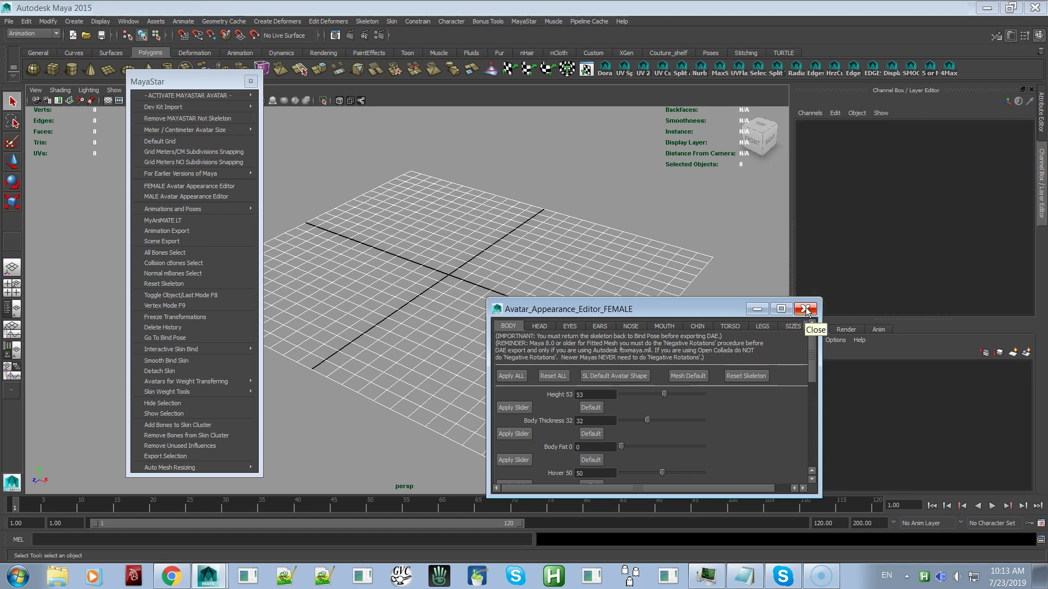
mouse_move(254, 213)
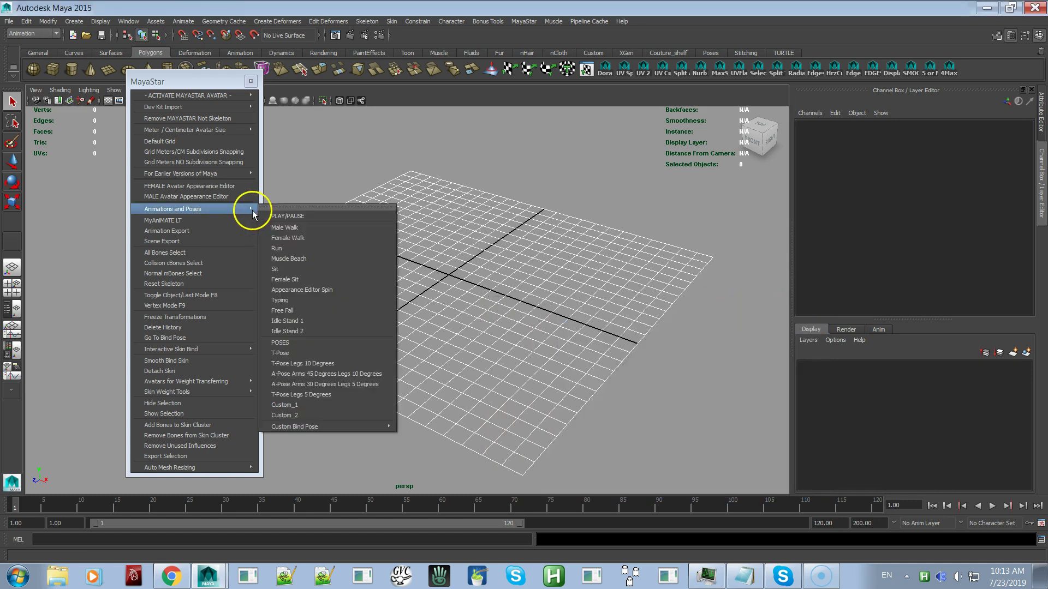
left_click(227, 199)
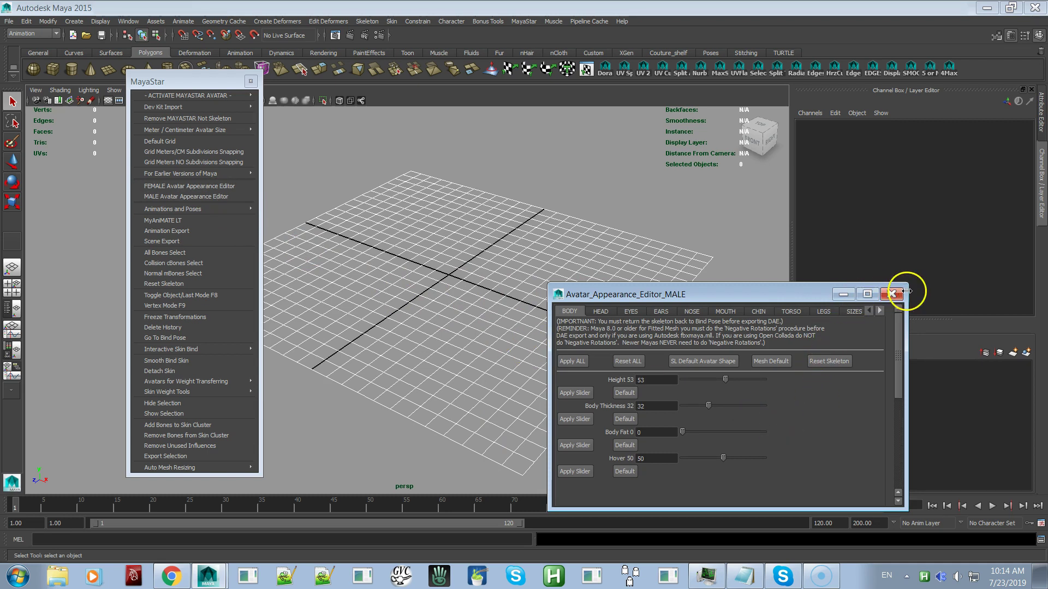
left_click(889, 293)
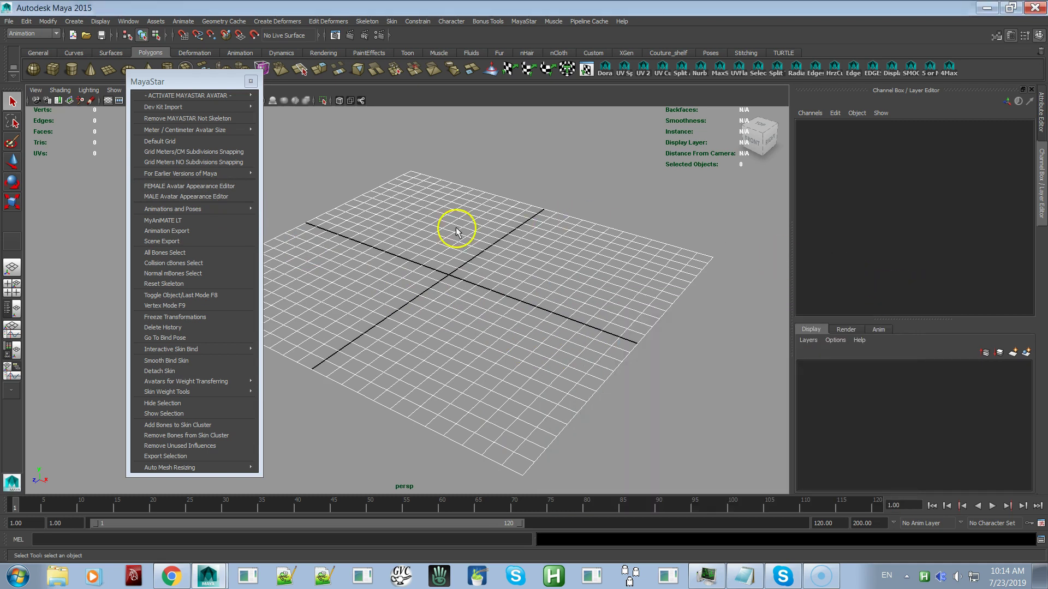
- Detach the Animations and Poses options as a floating window and place it apart from the MayaStar window
mouse_move(227, 209)
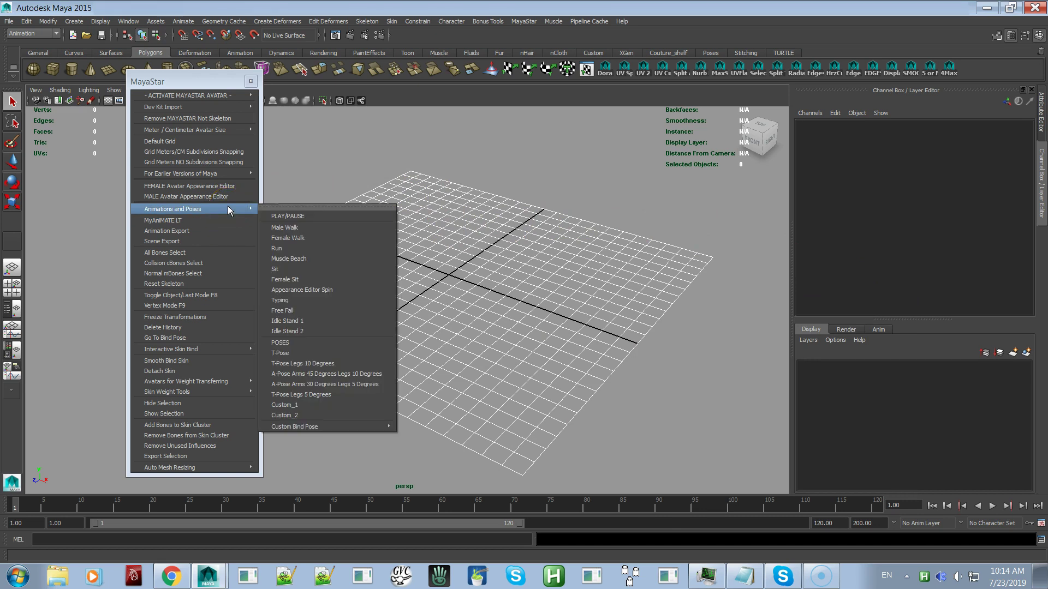
left_click(271, 206)
left_click_drag(318, 201, 690, 116)
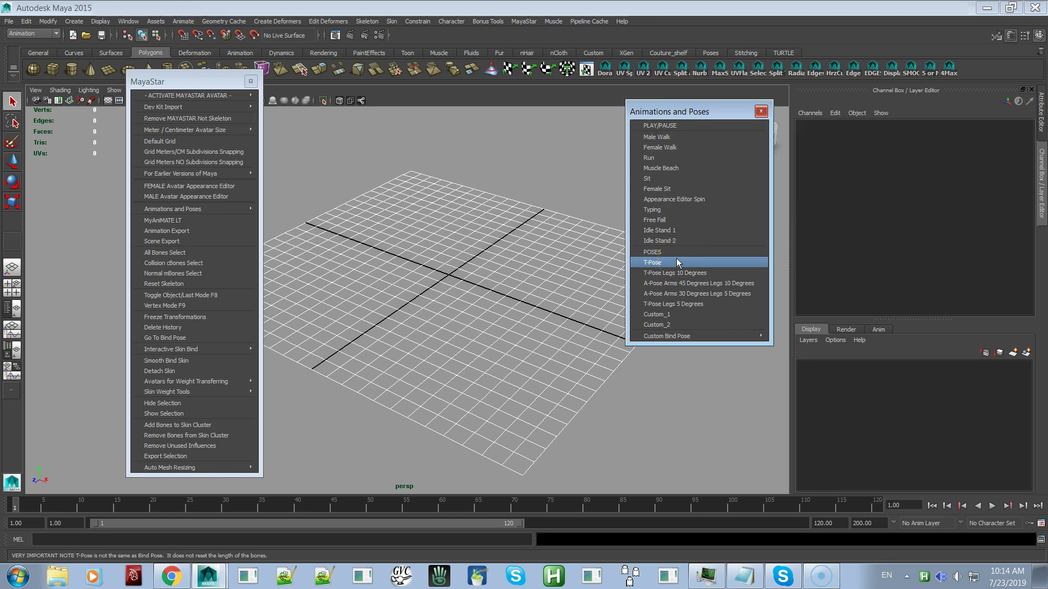
- Examine the T-Pose and A-Pose presets with their different arm and leg angles
left_click(677, 272)
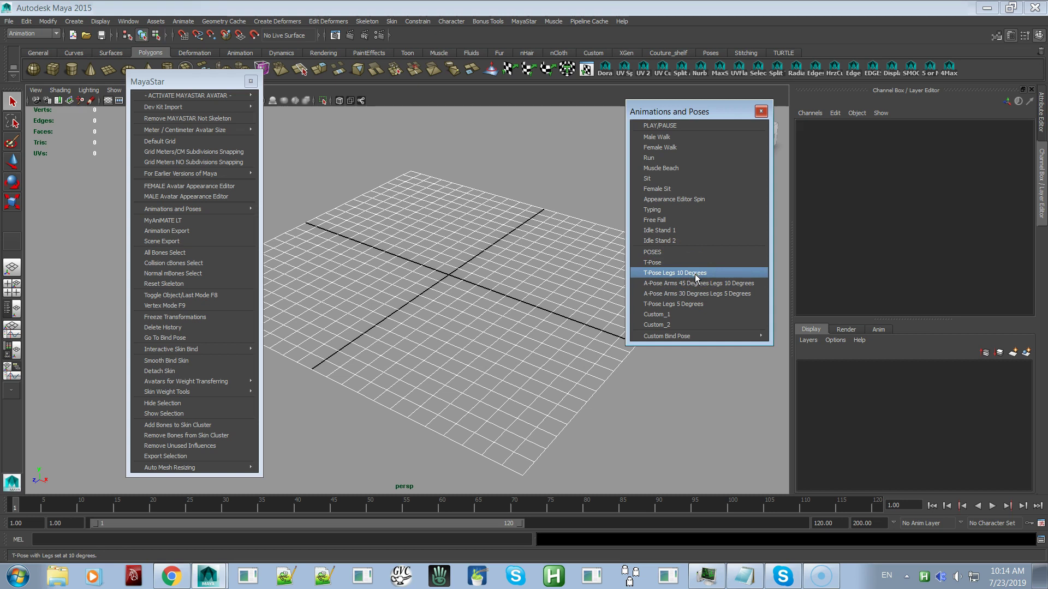
left_click(695, 276)
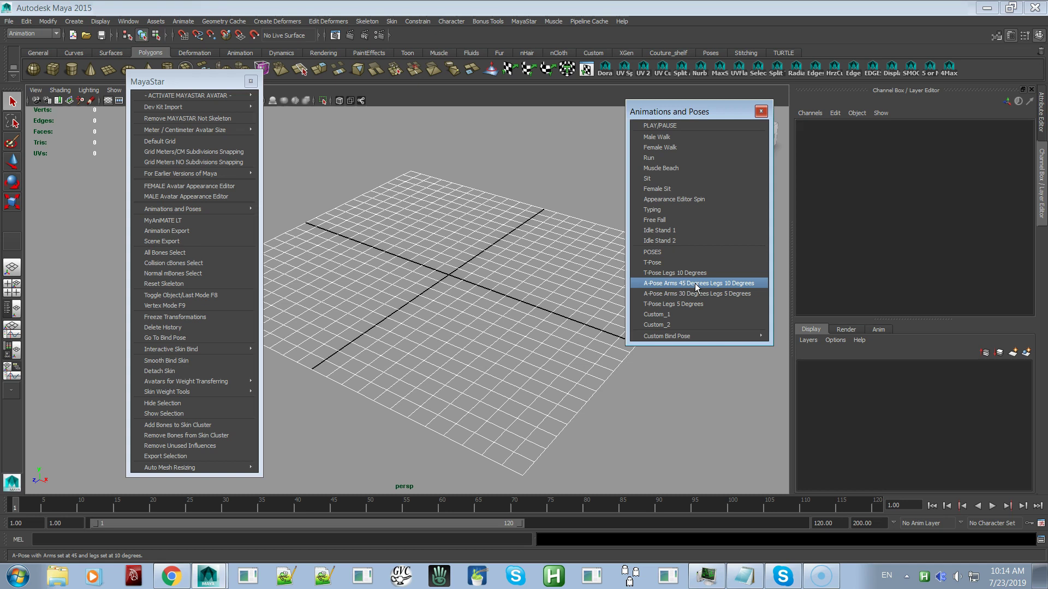
left_click(697, 287)
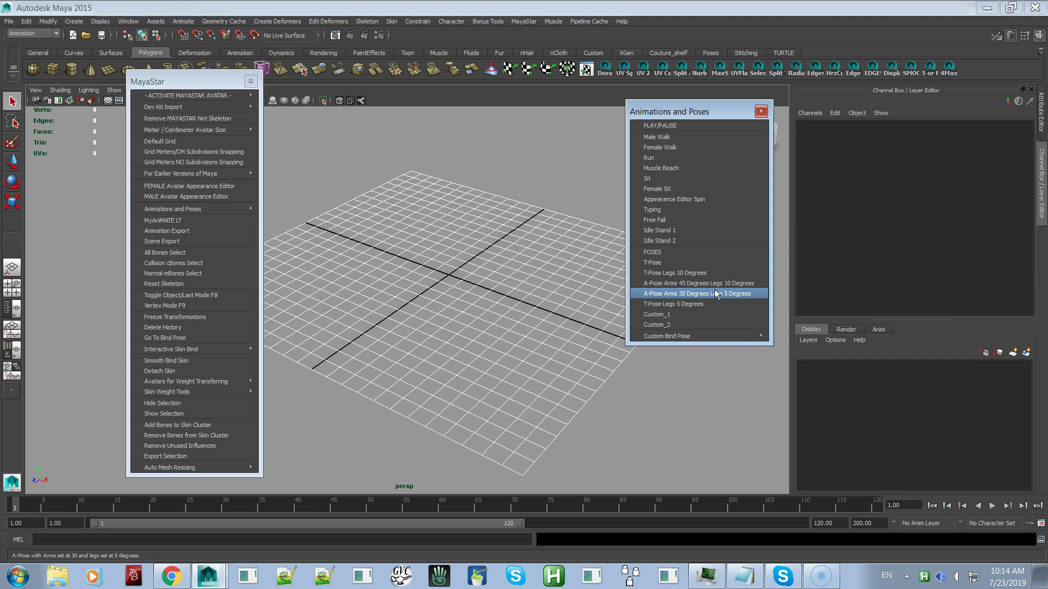
left_click(687, 294)
left_click(703, 295)
left_click(699, 285)
left_click(696, 293)
left_click(726, 283)
left_click(696, 297)
left_click(700, 304)
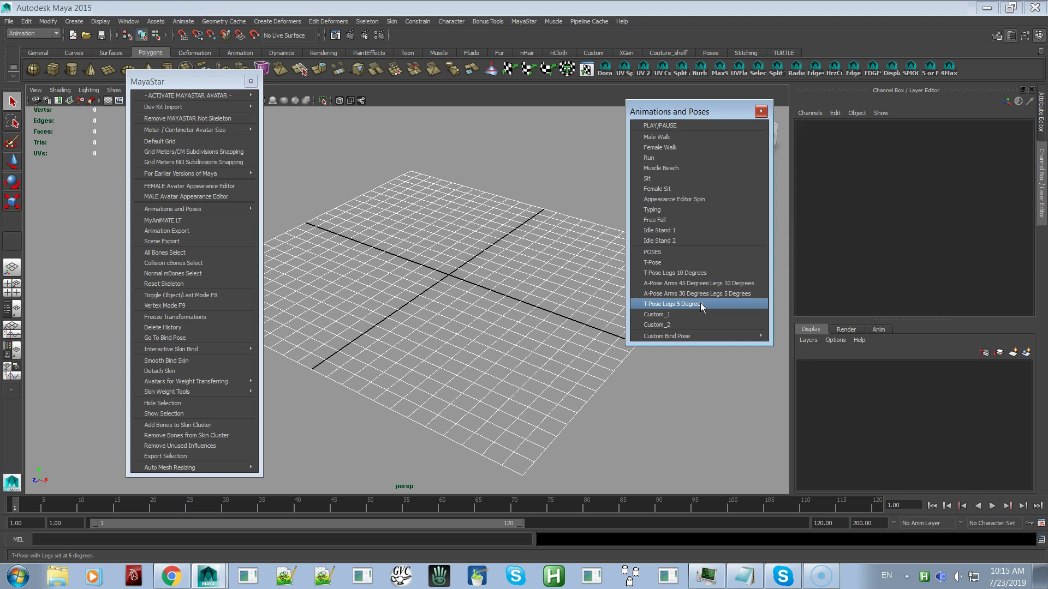
- Review the animation and pose entries, including PLAY/PAUSE, the idle stands, the T- and A-Pose variants and the custom poses
left_click(703, 273)
left_click(701, 293)
left_click(704, 272)
left_click(701, 284)
left_click(701, 304)
left_click(707, 273)
left_click(700, 324)
left_click(704, 264)
left_click(698, 303)
left_click(696, 265)
left_click(698, 157)
left_click(688, 126)
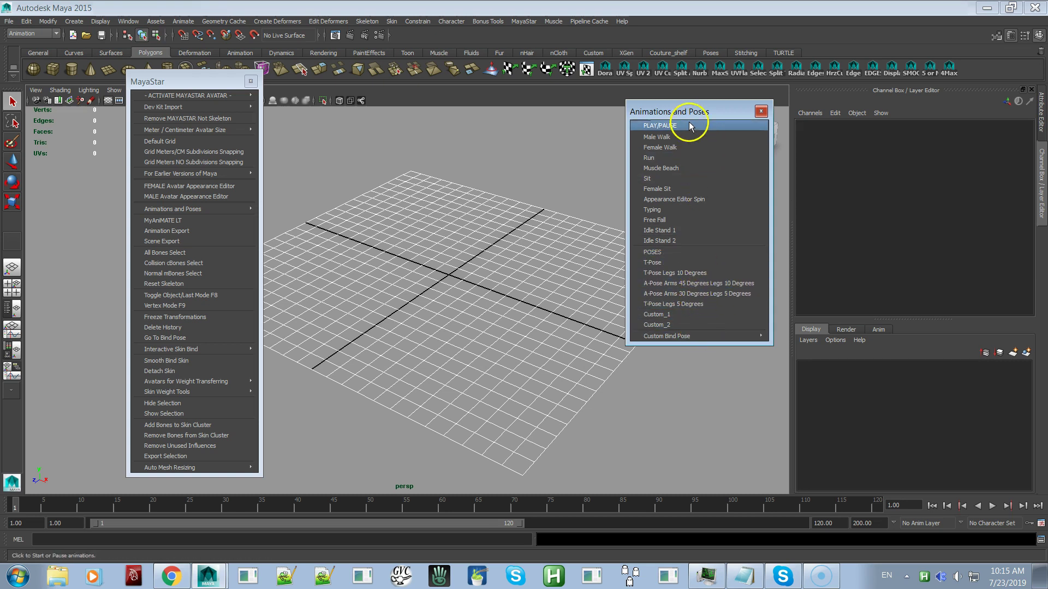
left_click(709, 230)
left_click(693, 273)
left_click(709, 294)
left_click(709, 283)
left_click(711, 241)
left_click(700, 294)
left_click(697, 283)
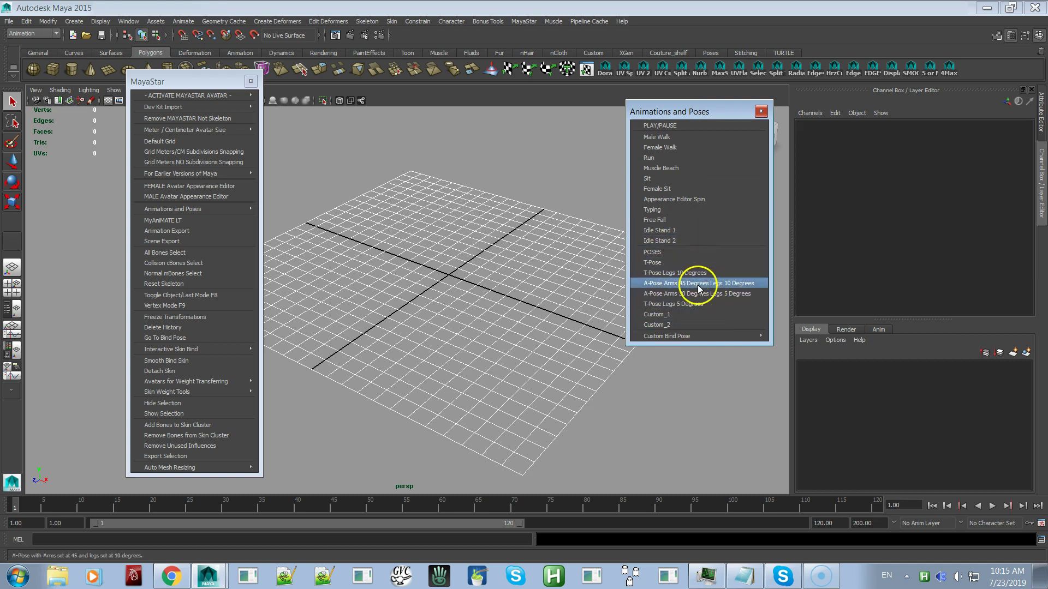
left_click(697, 273)
left_click(695, 252)
left_click(696, 291)
left_click(702, 304)
left_click(702, 293)
left_click(714, 314)
- Examine the Create Bind Pose option offered for a custom bind pose
mouse_move(725, 340)
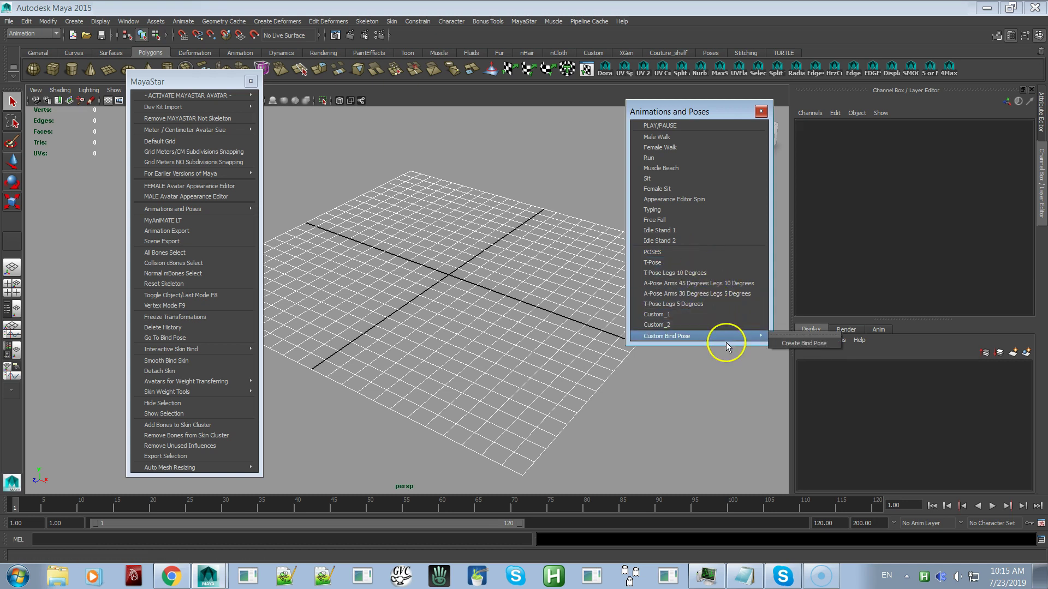
left_click(698, 314)
left_click(695, 273)
left_click(702, 294)
mouse_move(727, 336)
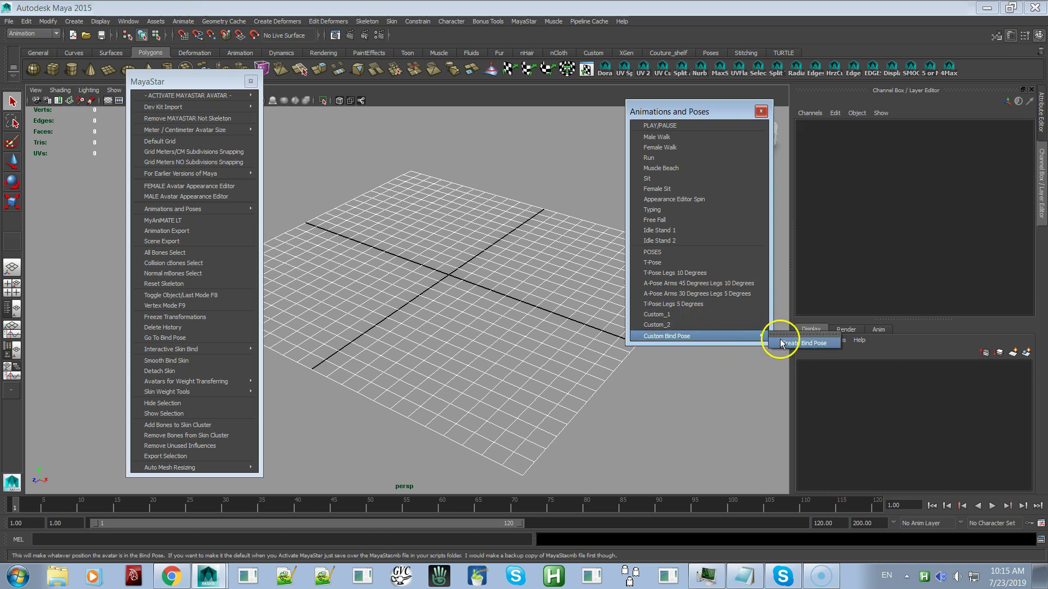
left_click(802, 344)
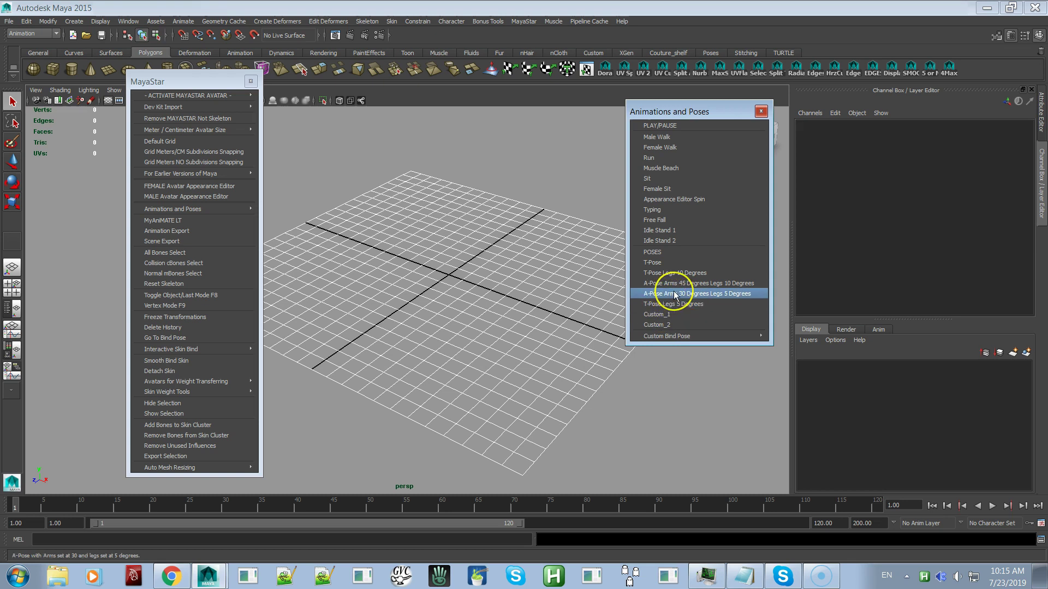
- Recheck the two A-Pose angle presets and close the floating Animations and Poses window
left_click(658, 326)
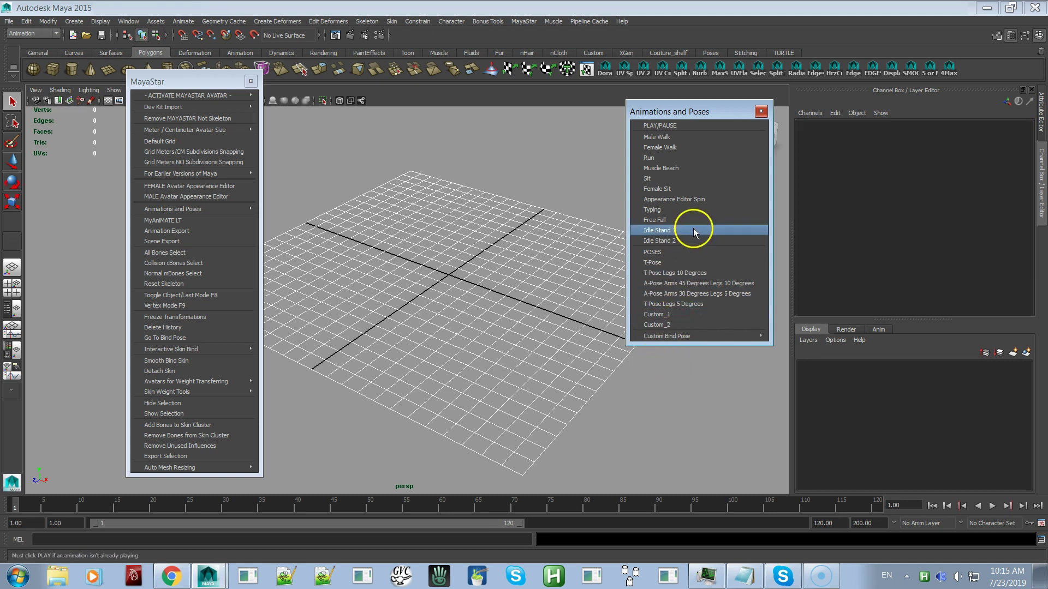
left_click(692, 285)
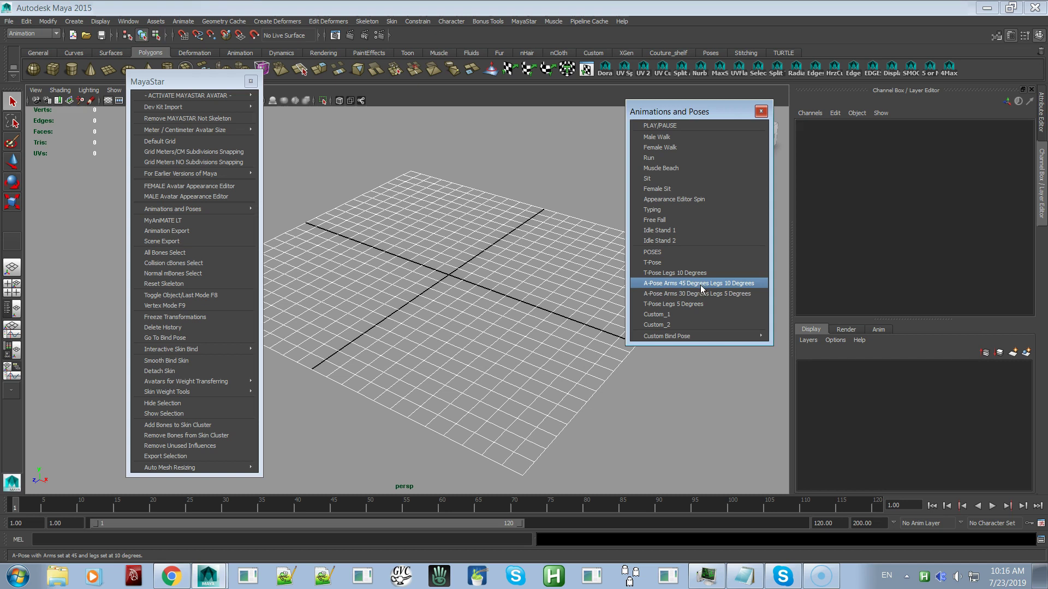
left_click(699, 297)
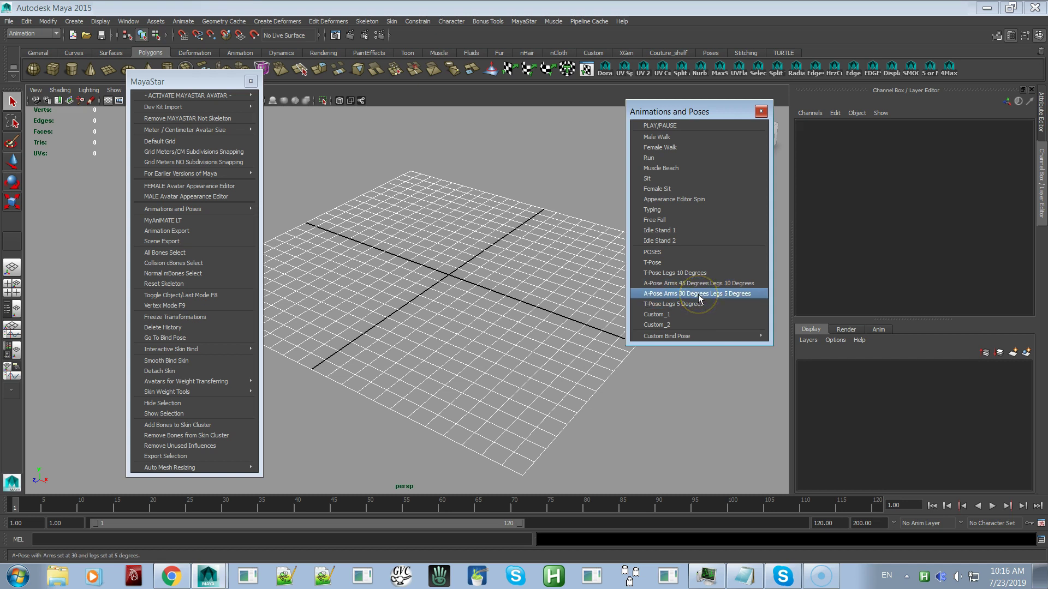
left_click_drag(700, 297, 674, 300)
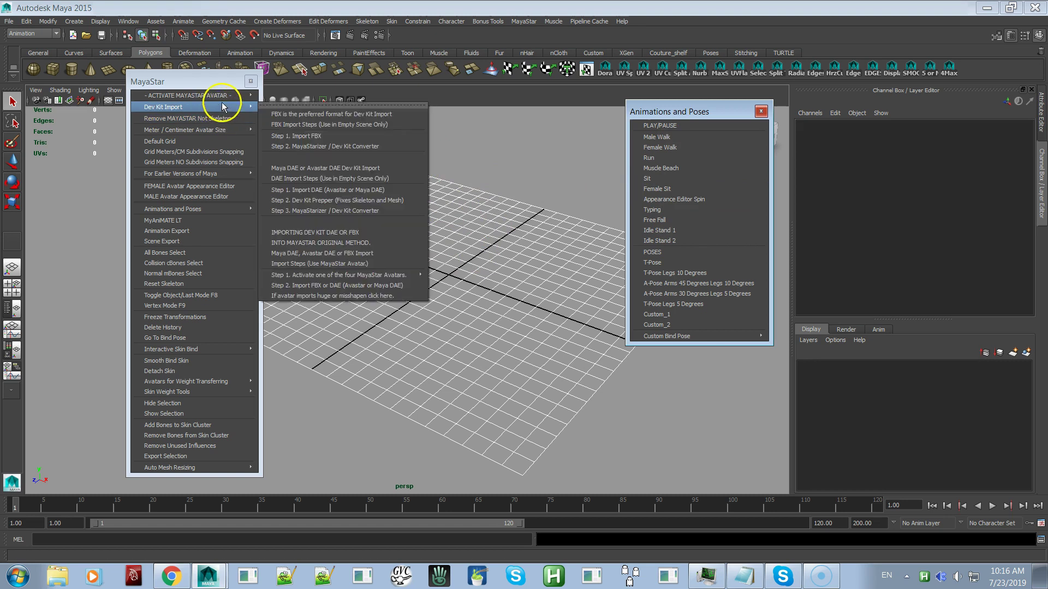
mouse_move(248, 107)
left_click(760, 112)
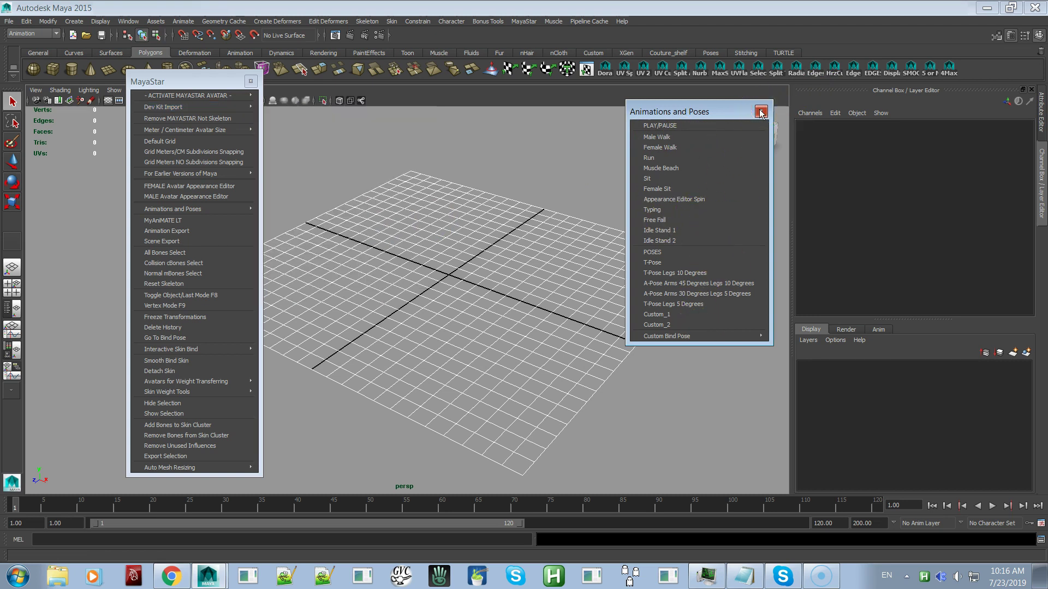
- Dismiss the floating Animations and Poses window and examine the MyAniMATE LT entry in the MayaStar command list
left_click(760, 111)
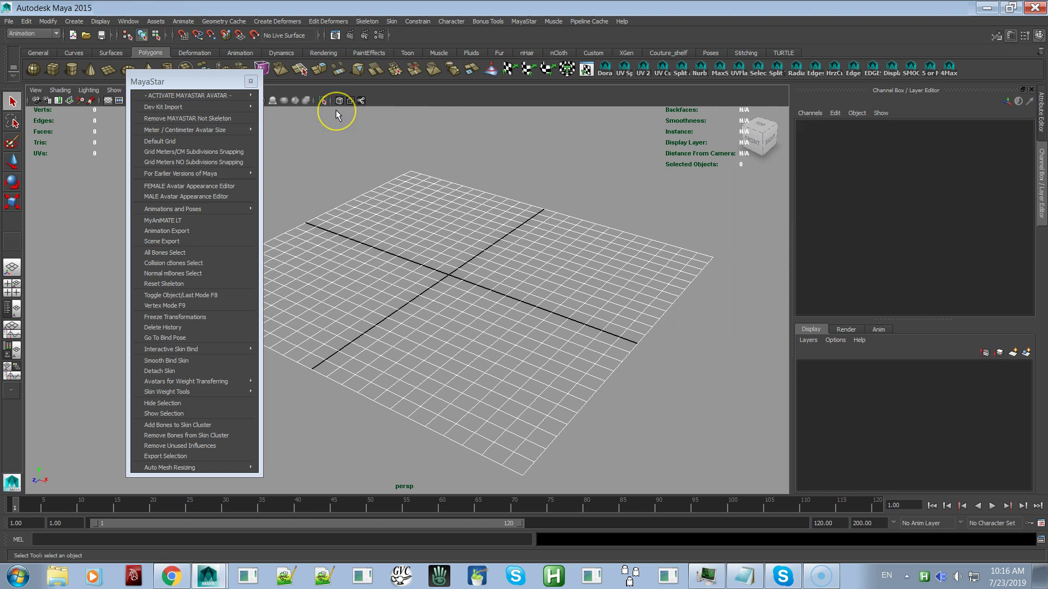
left_click(323, 116)
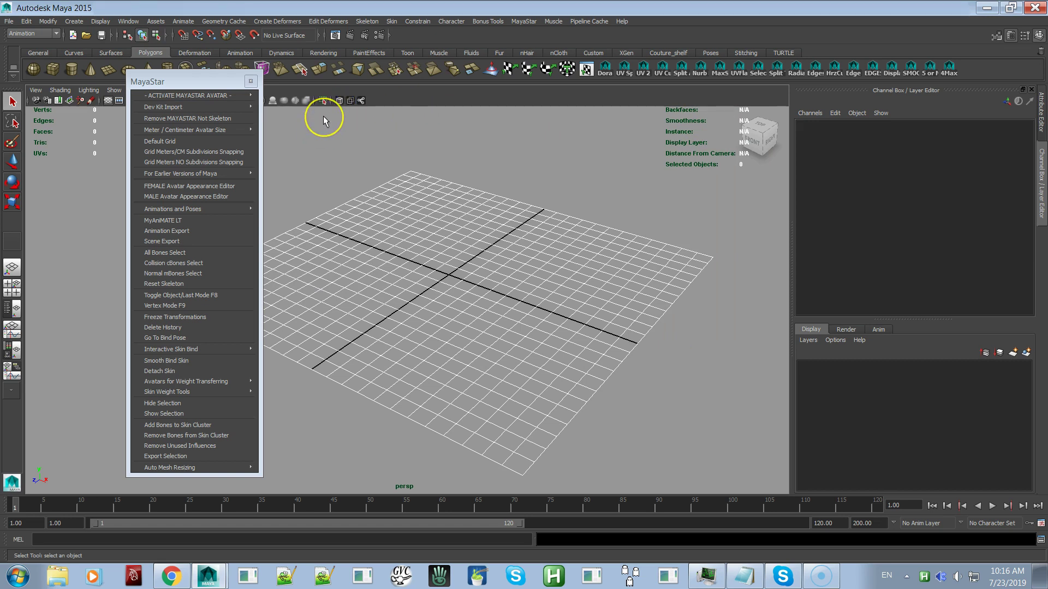
left_click(232, 223)
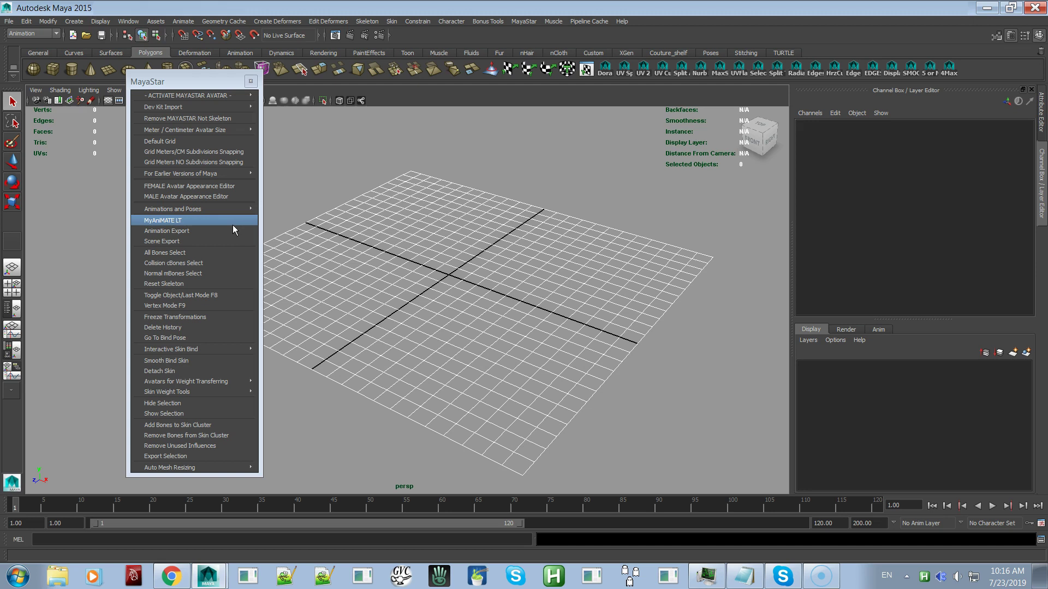
left_click(217, 226)
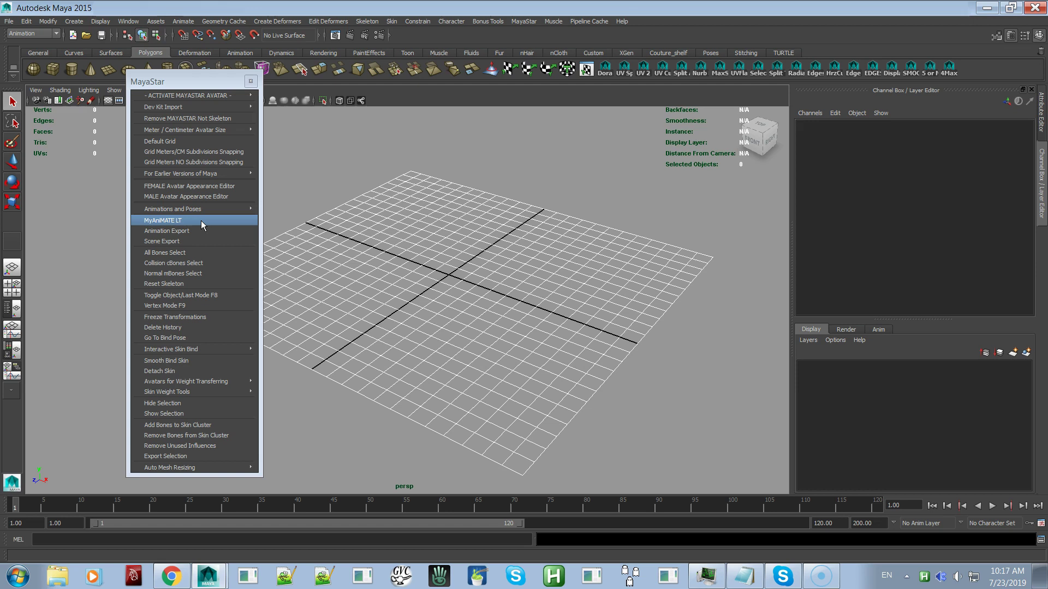
left_click(185, 224)
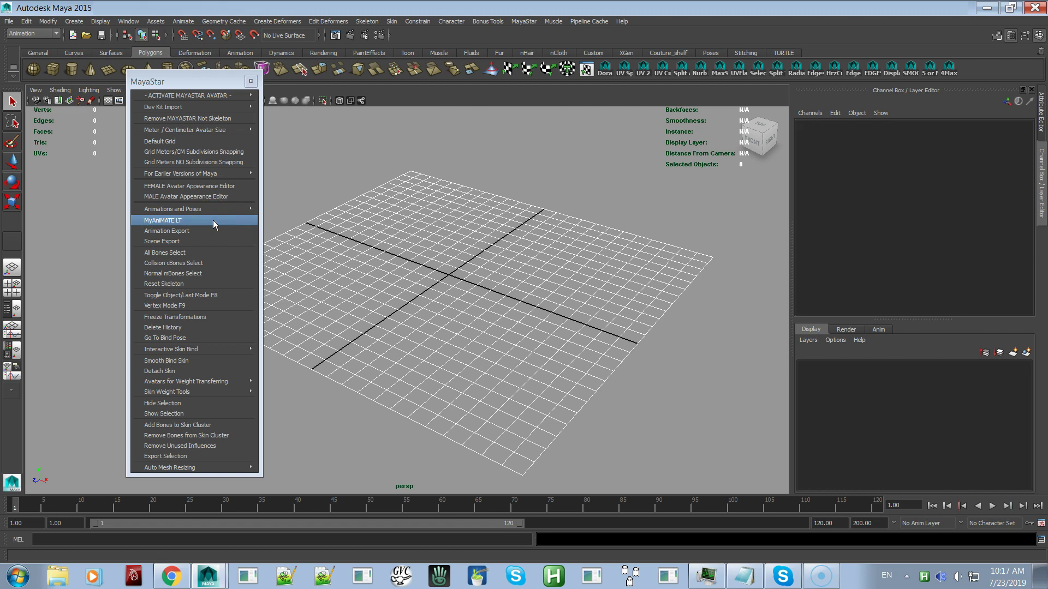
left_click(186, 223)
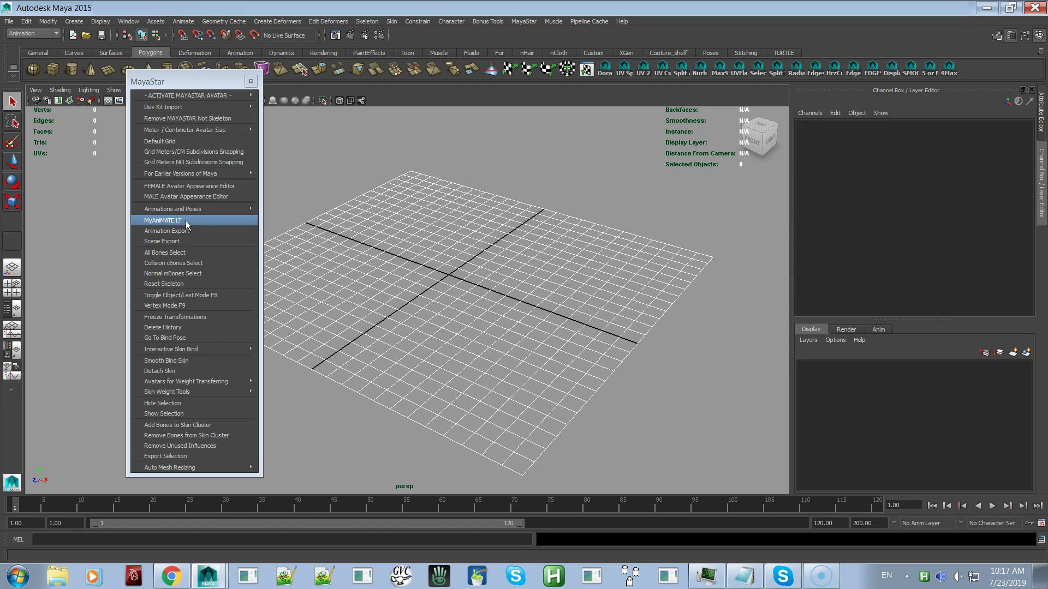
left_click(155, 223)
left_click(157, 224)
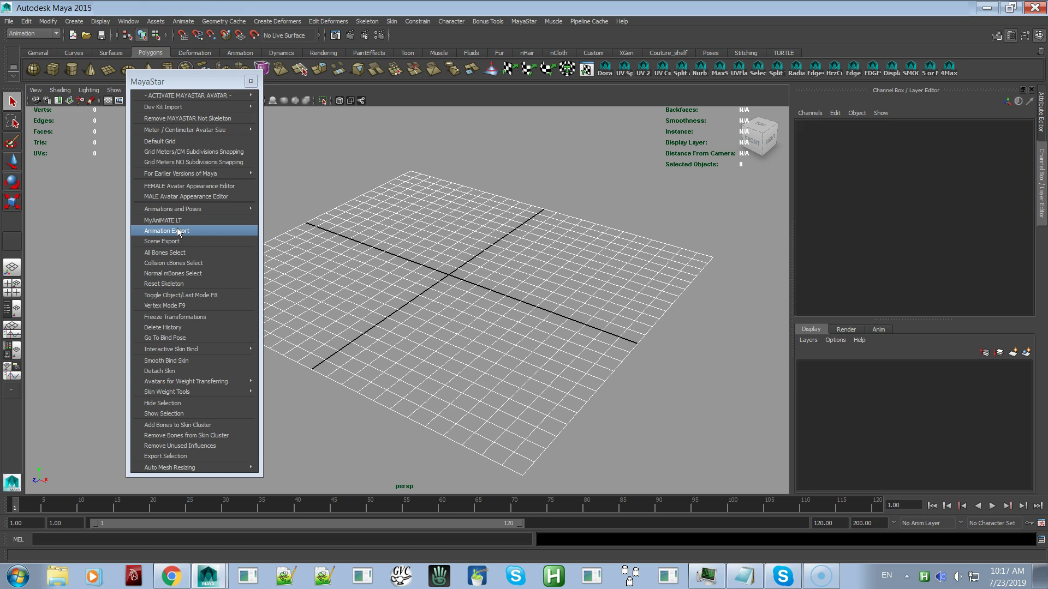
- Review the name, priority, frame range and easing settings in the MyAniMATE .anim Exporter, and close it
left_click(167, 223)
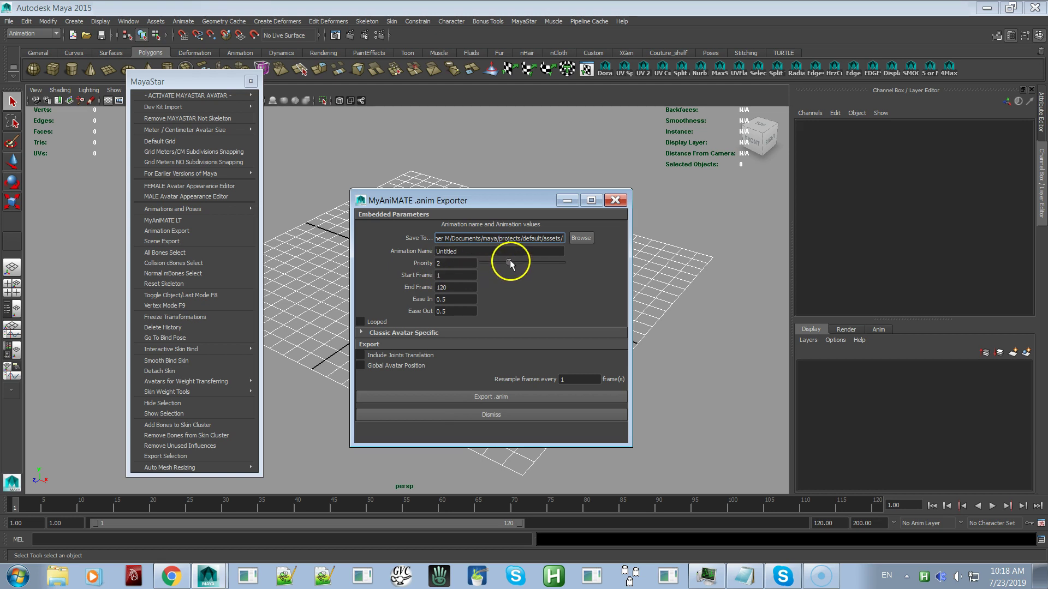
mouse_move(510, 263)
left_mouse_down()
mouse_move(550, 262)
mouse_move(505, 263)
mouse_move(522, 267)
left_mouse_up()
left_click(614, 202)
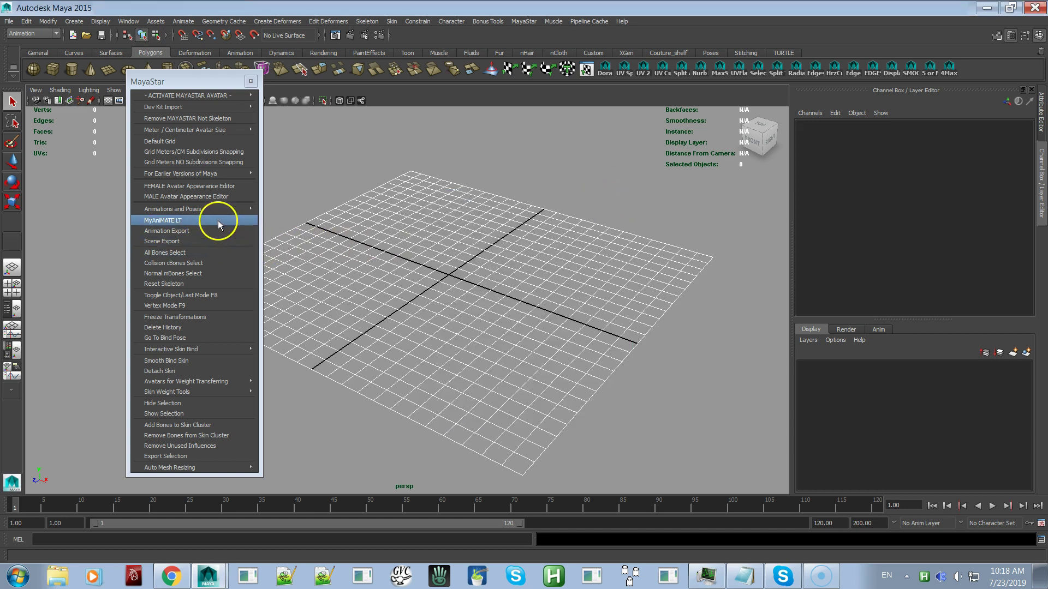
- Open MyAniMATE LT and examine its Generate Animation Skeleton and Anim Export options
left_click(222, 221)
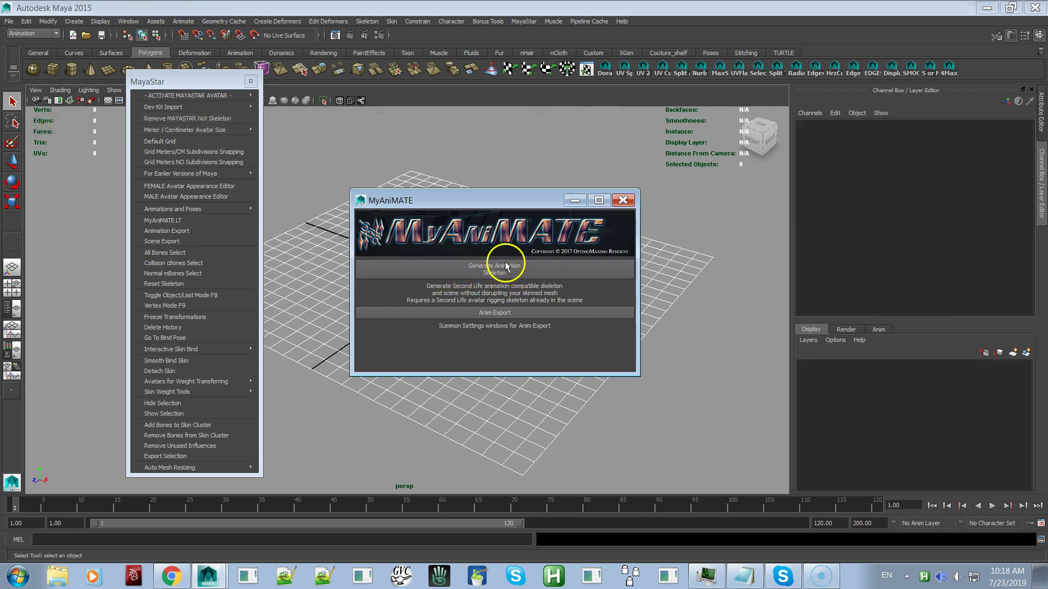
left_click(582, 236)
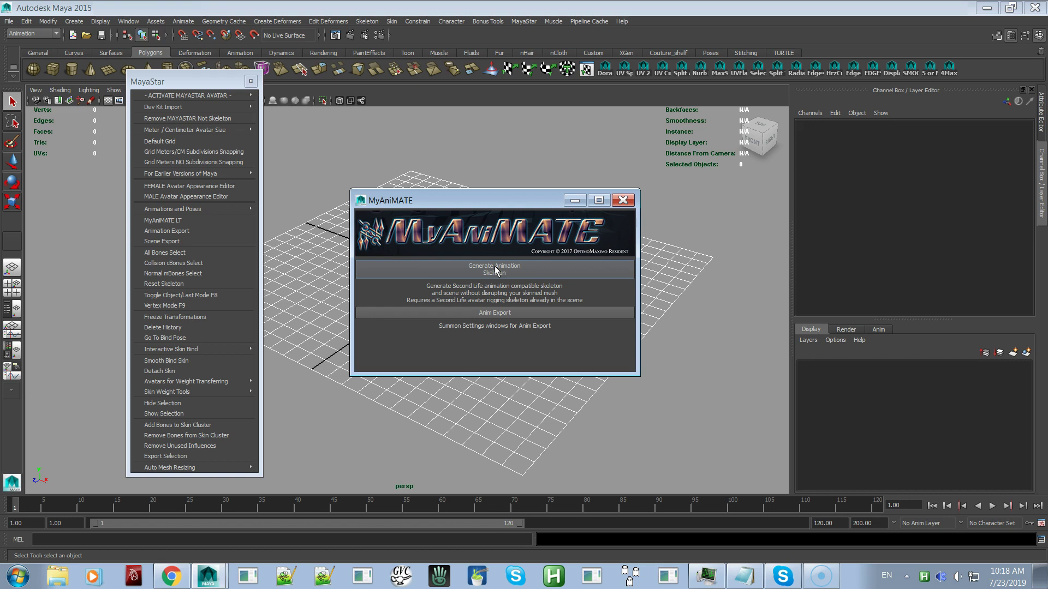
left_click(484, 240)
- Review the avatar ANIMATION TOOLS, including the Original and Bento ANIMATE options and the BVH exporters
mouse_move(227, 94)
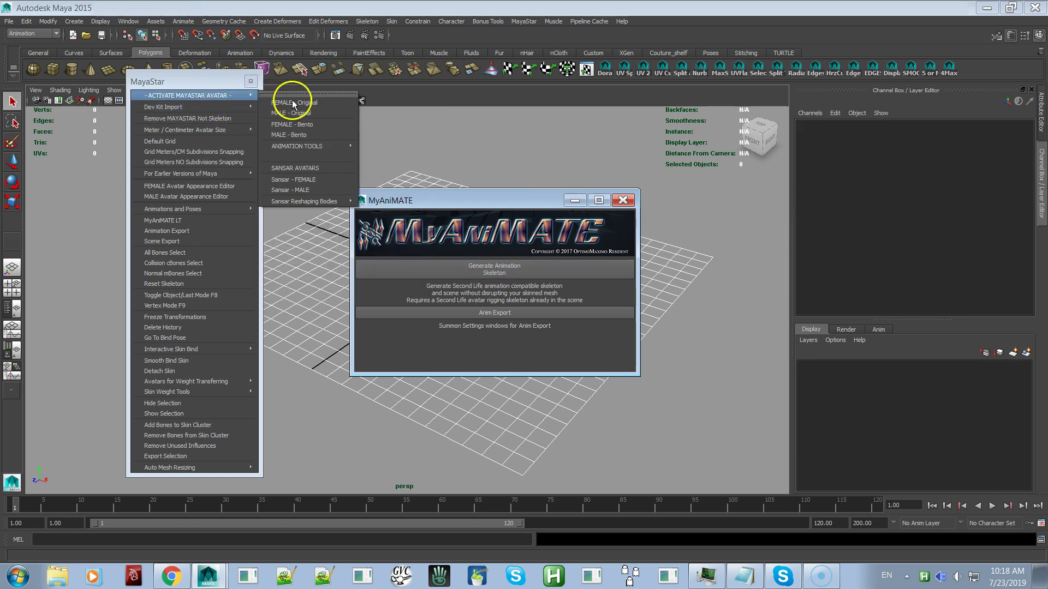
mouse_move(314, 146)
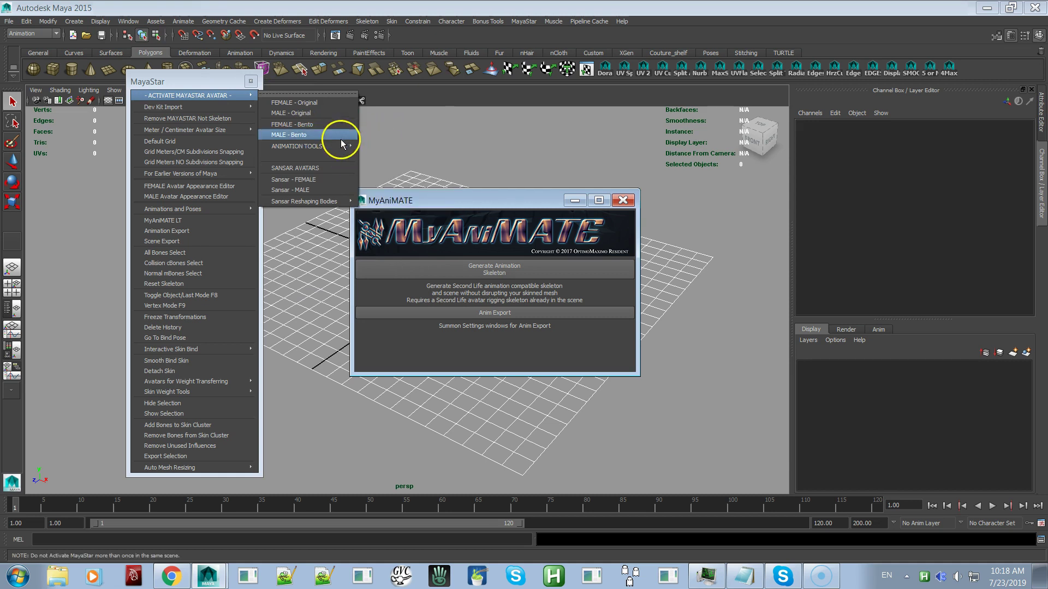
mouse_move(398, 209)
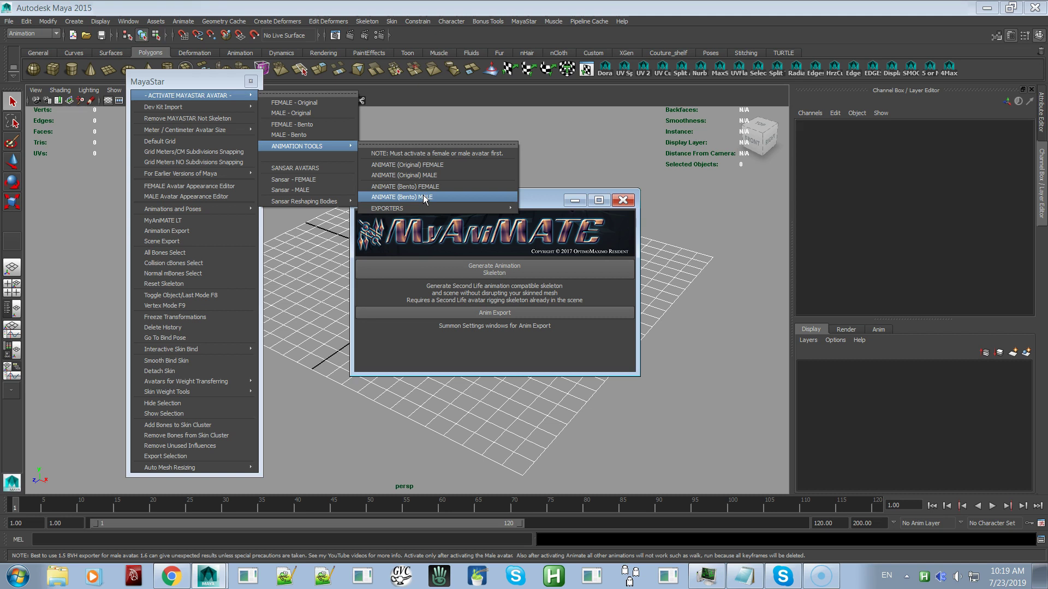
mouse_move(508, 209)
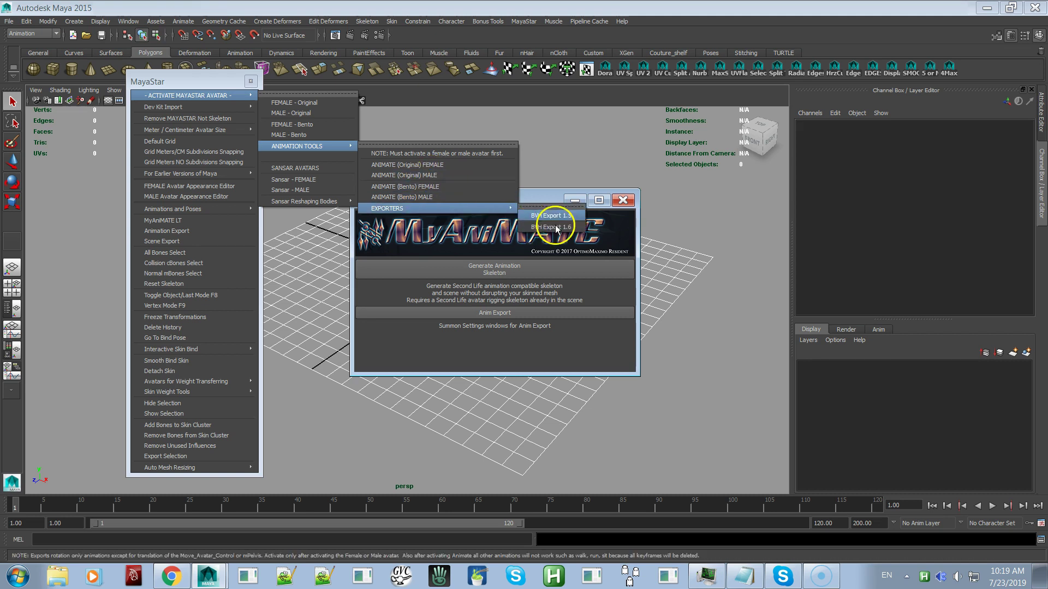
left_click(538, 192)
- Examine the Generate Animation Skeleton option in MyAniMATE and close its window
left_click(493, 273)
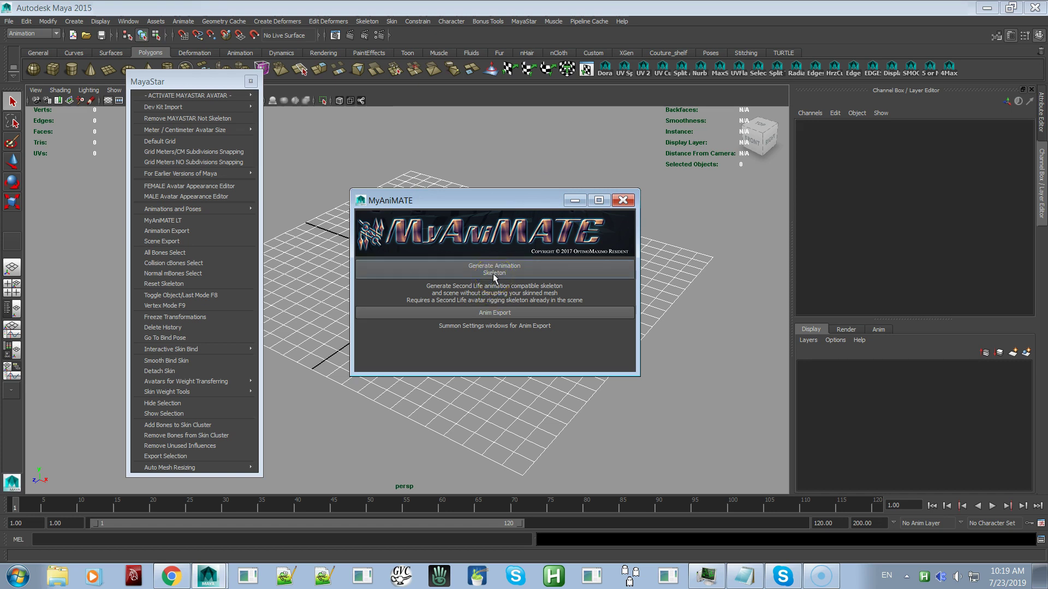
left_click(508, 265)
left_click(518, 276)
left_click(491, 272)
left_click(501, 271)
left_click(484, 271)
left_click(493, 270)
left_click_drag(485, 239, 453, 232)
left_click(622, 200)
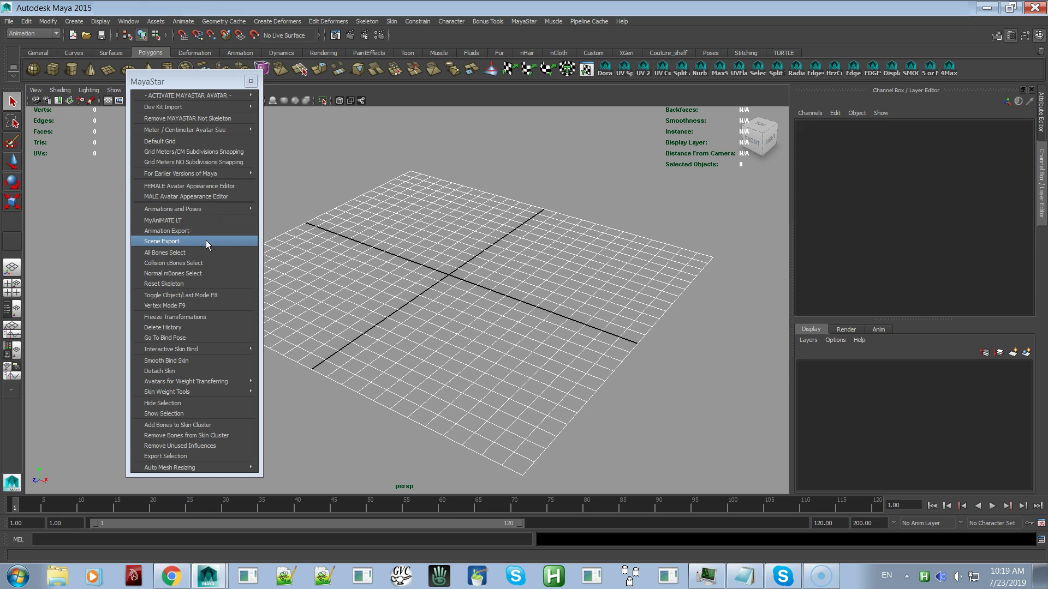
- Examine the Scene Export entry, the Meter / Centimeter Avatar Size options and the Dev Kit Import steps
left_click(176, 242)
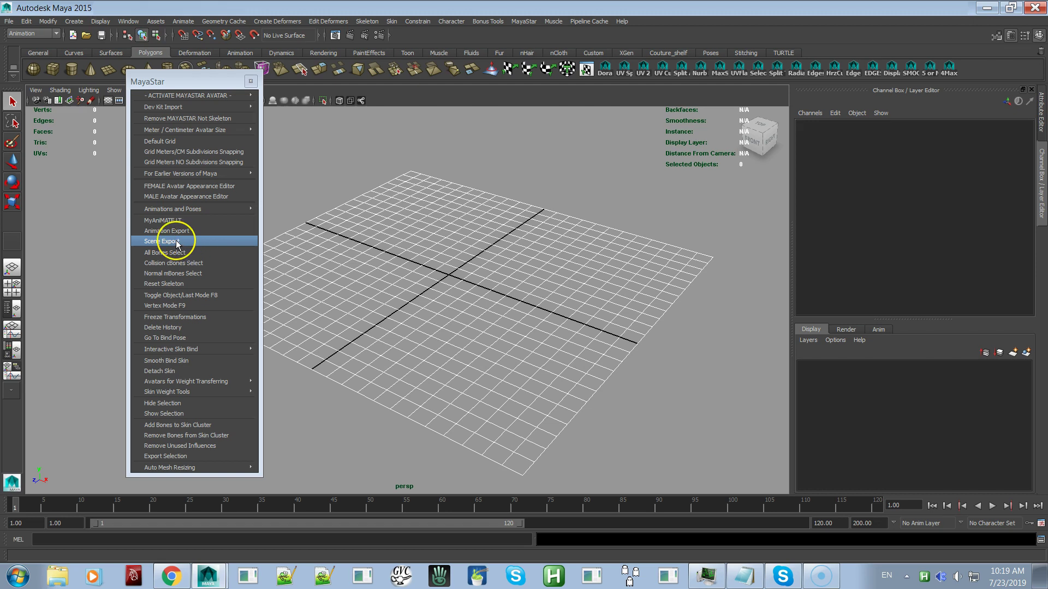
left_click(158, 242)
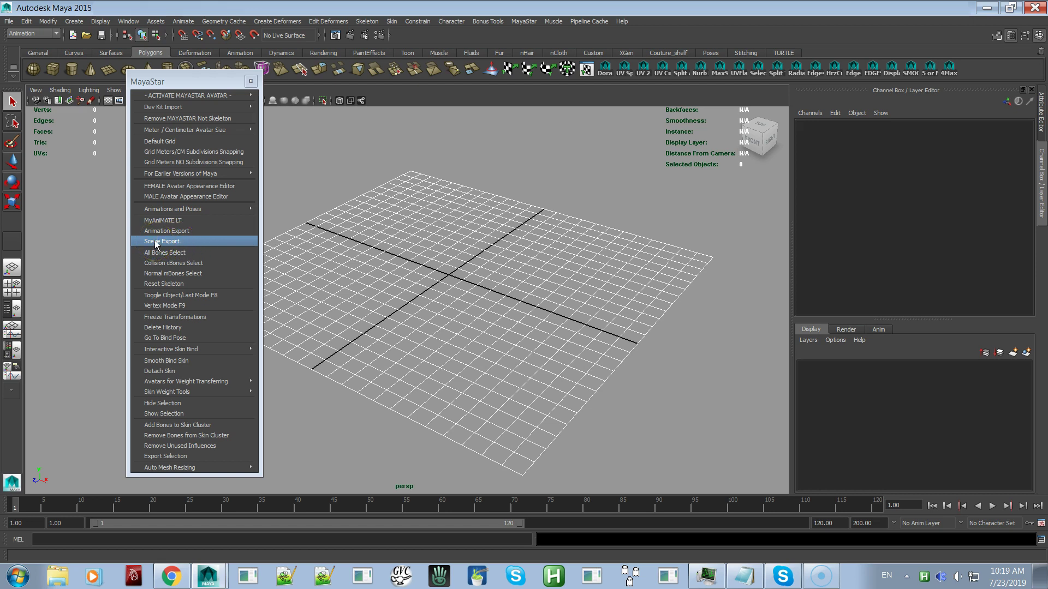
left_click(159, 242)
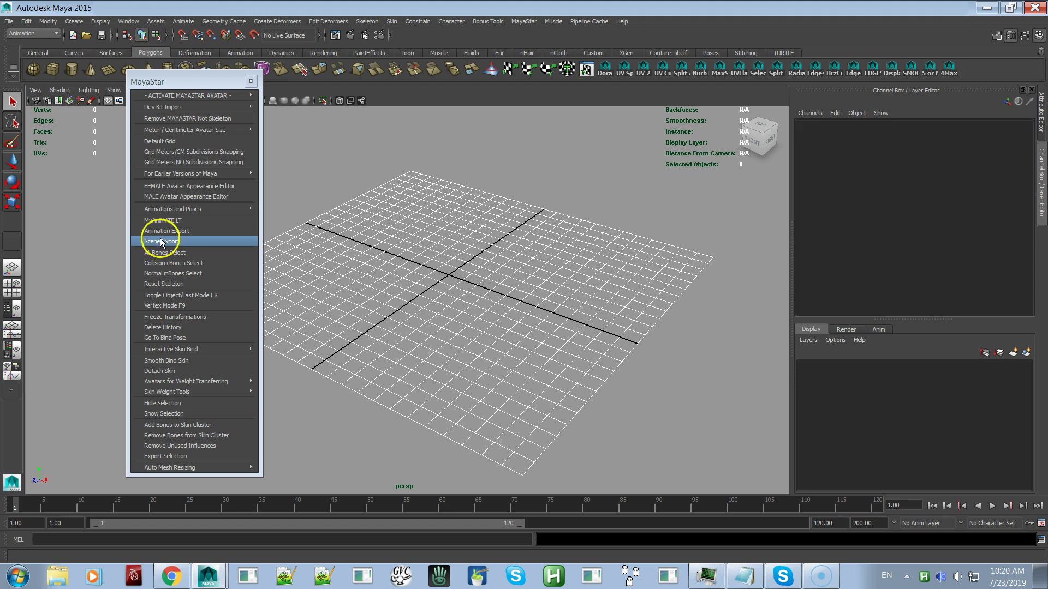
left_click(230, 130)
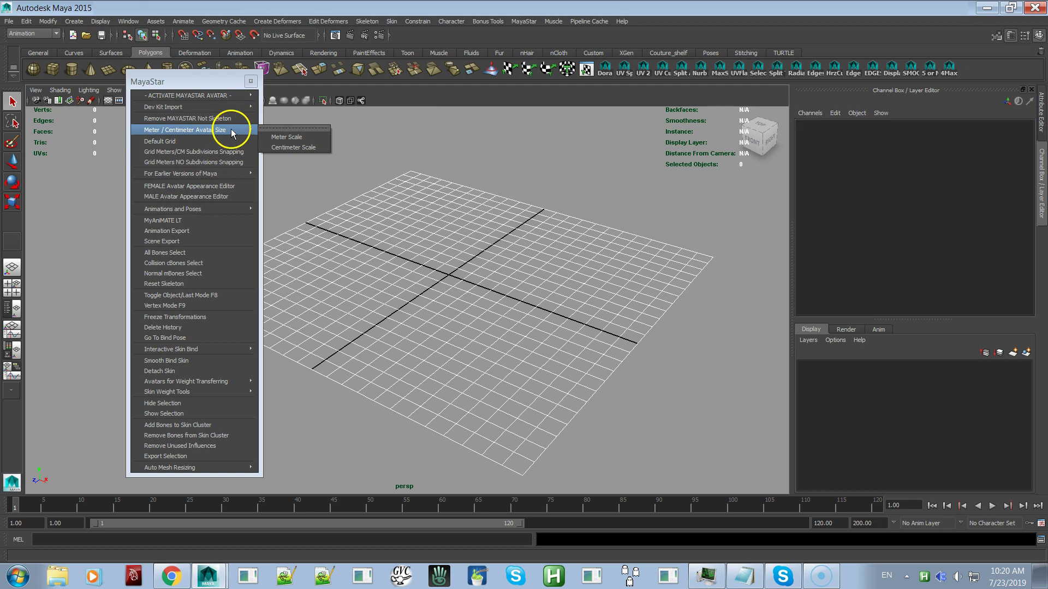
left_click(228, 107)
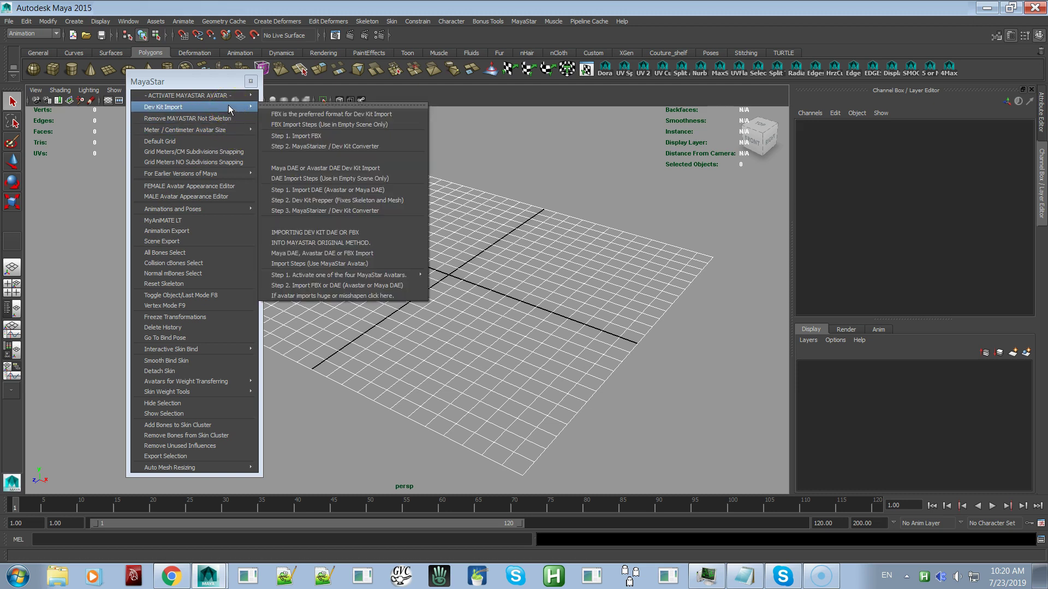
left_click(496, 188)
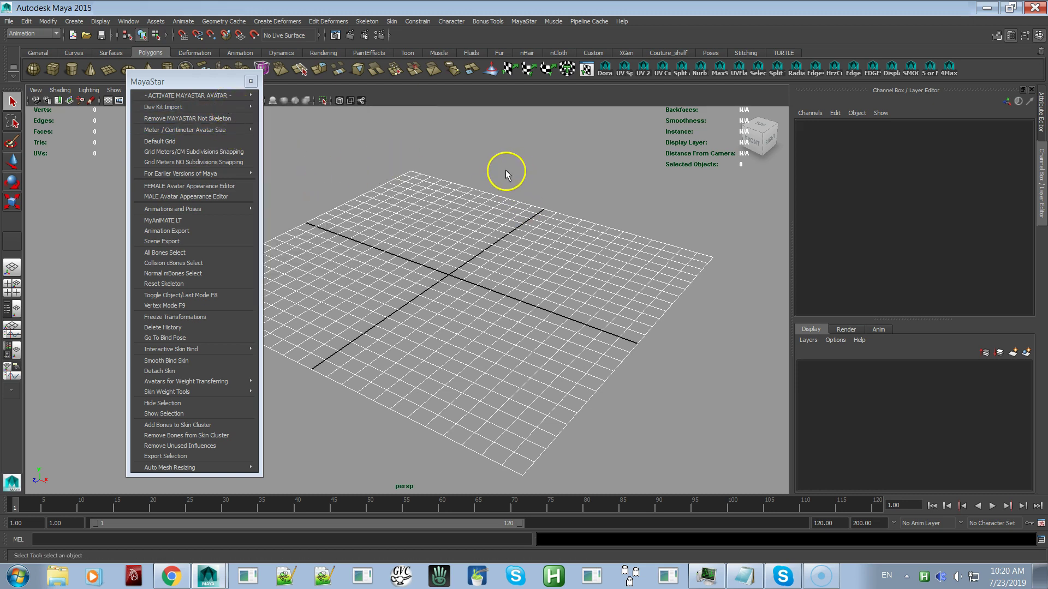
- Activate the FEMALE - Bento avatar and switch it to Meter Scale
mouse_move(248, 95)
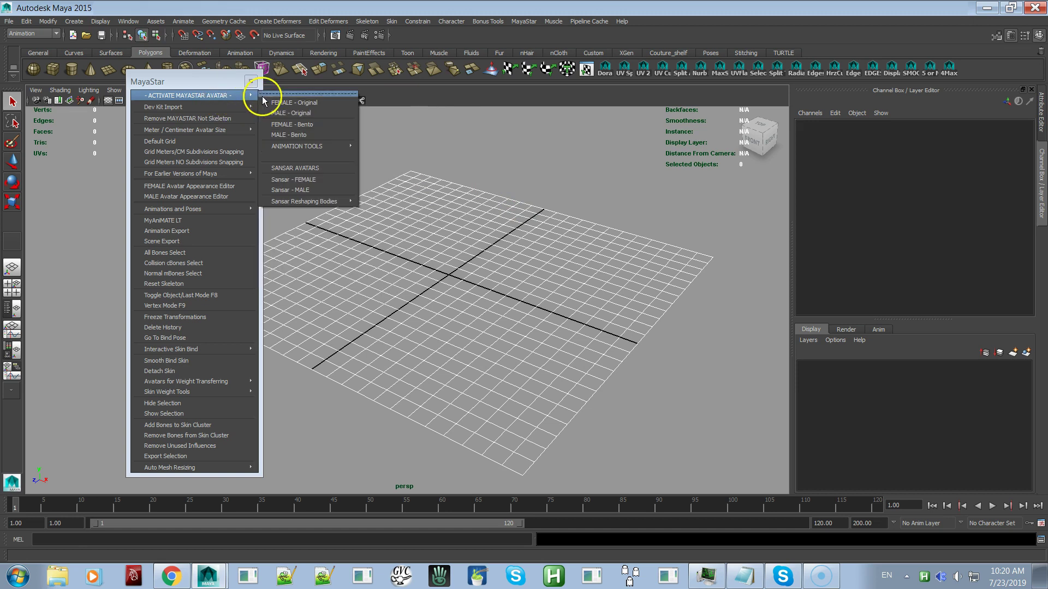
left_click(319, 125)
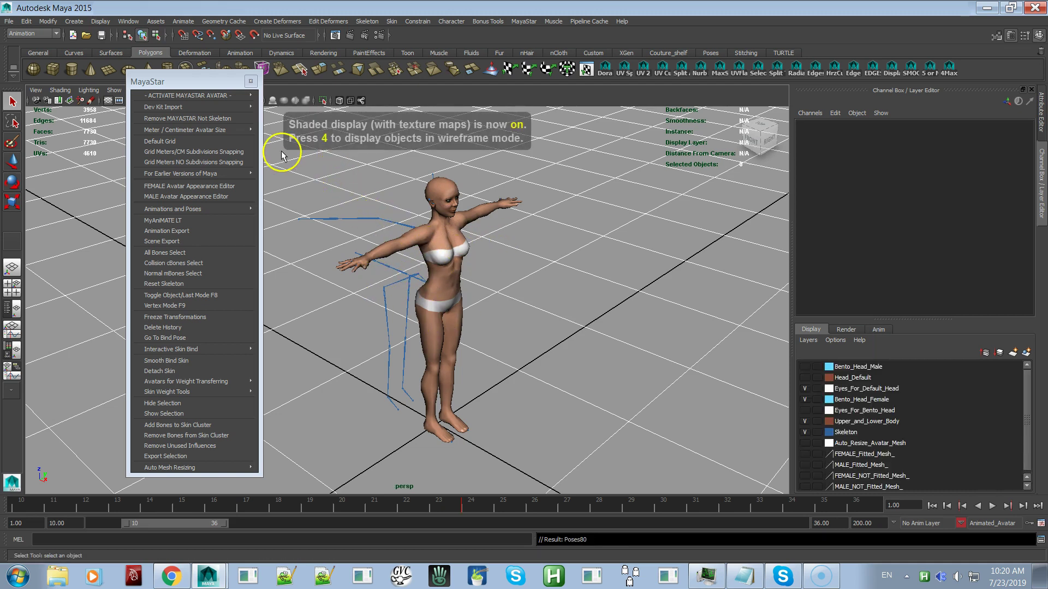
mouse_move(234, 129)
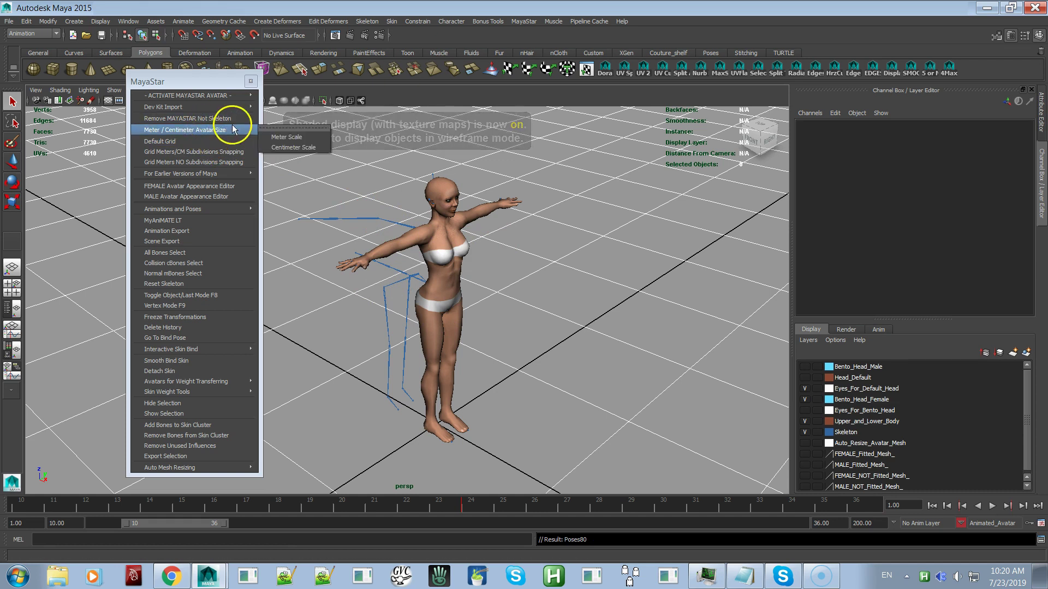
left_click(285, 138)
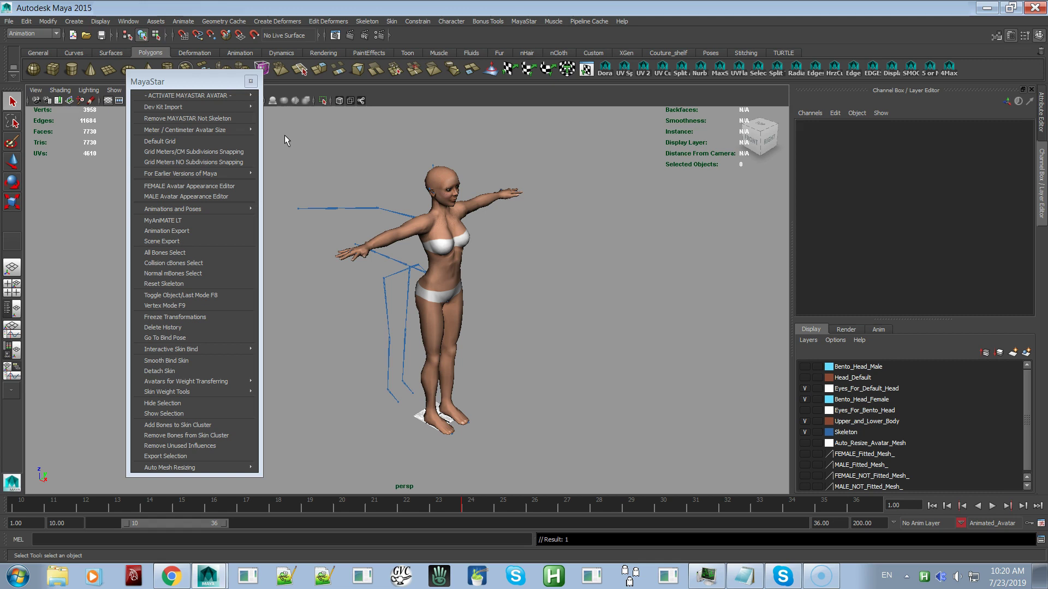
- Check the linear working units in Maya's general Settings preferences and close the Preferences window
left_click(188, 242)
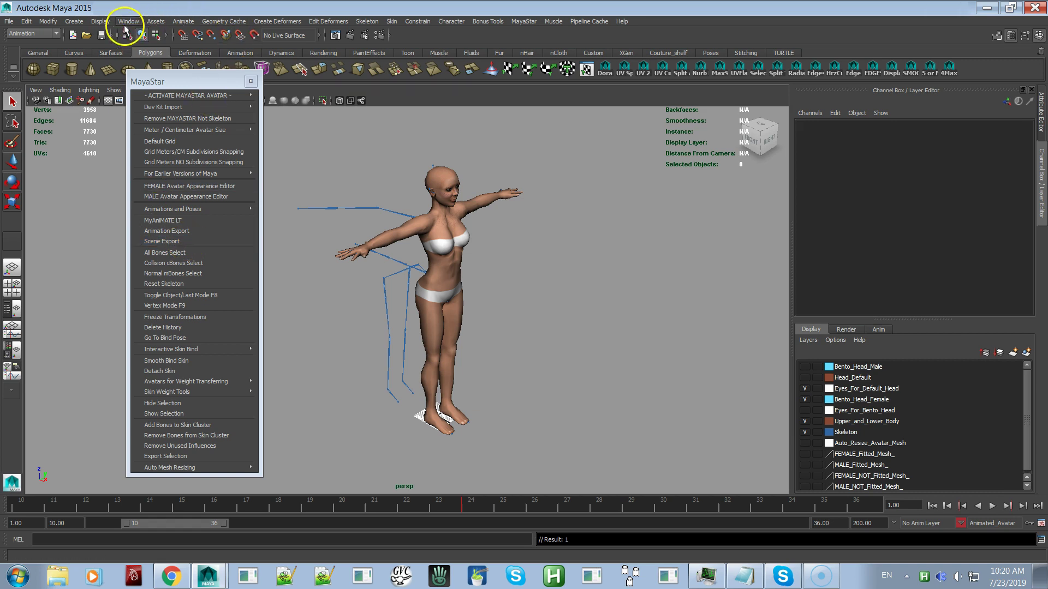
left_click(127, 21)
mouse_move(195, 69)
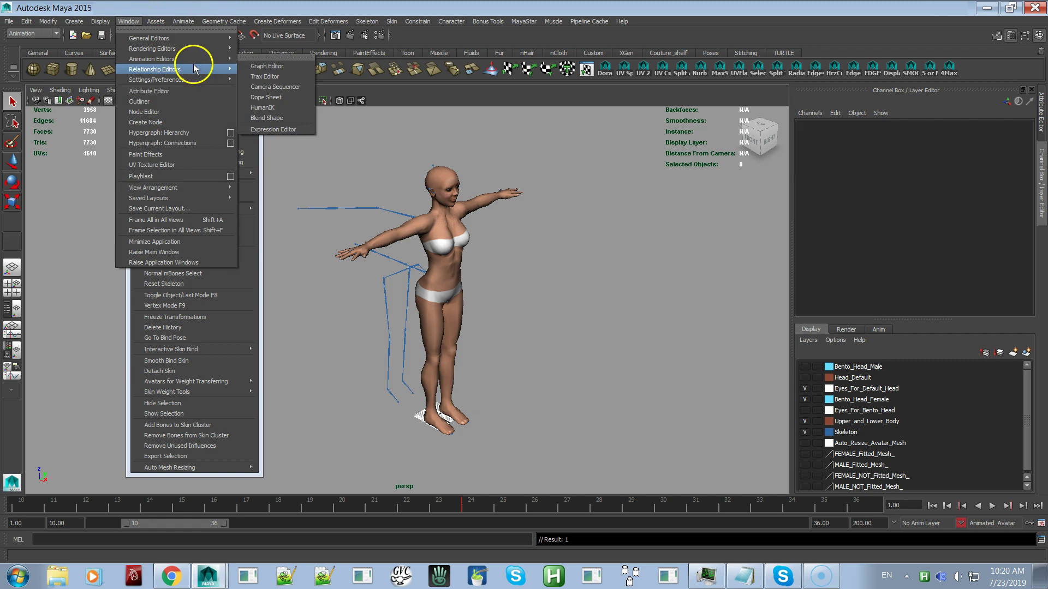
mouse_move(208, 80)
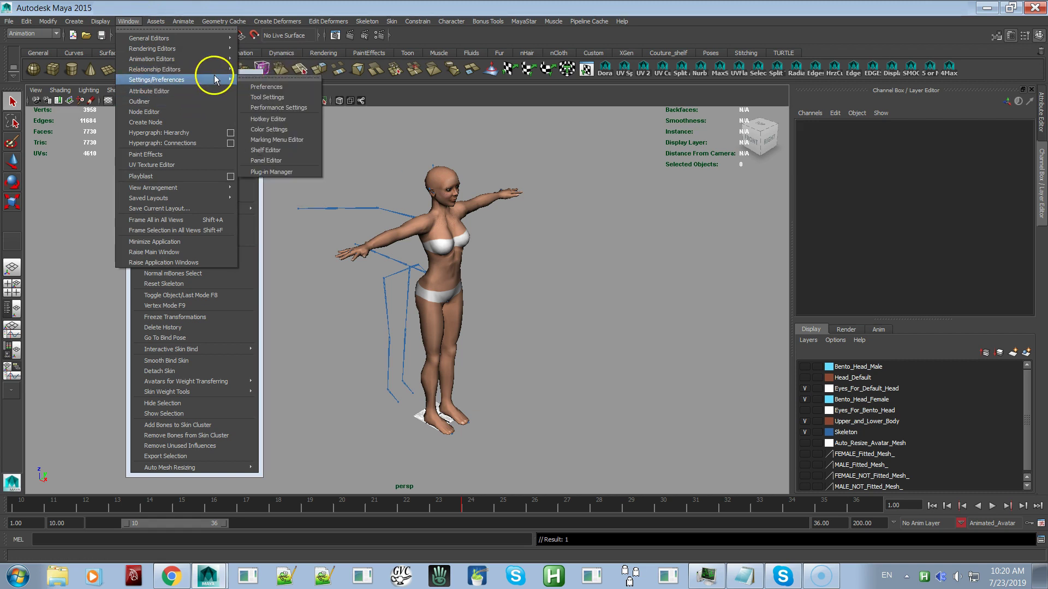
left_click(271, 87)
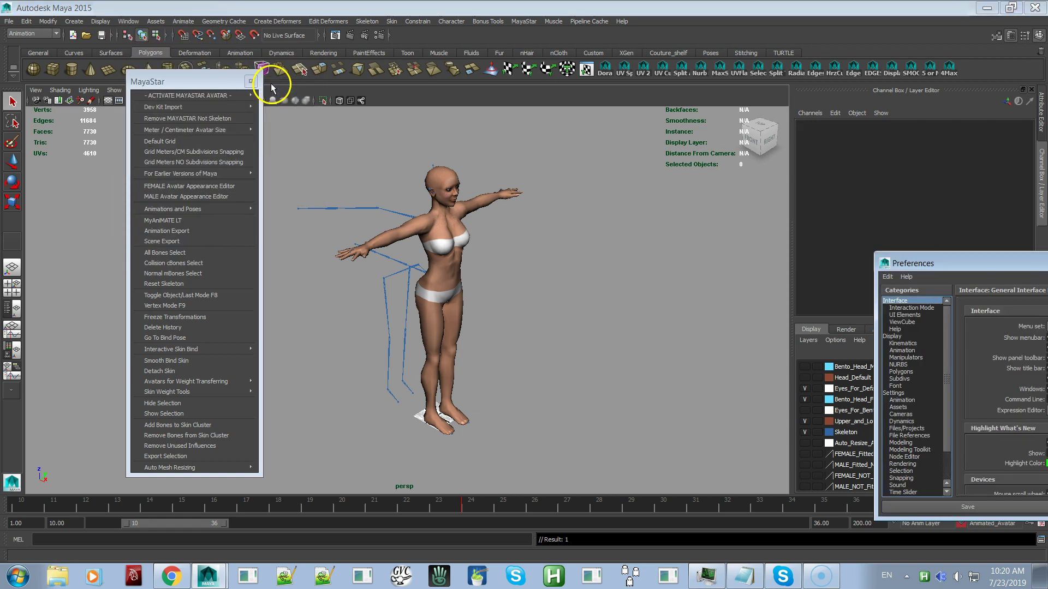
right_click(979, 264)
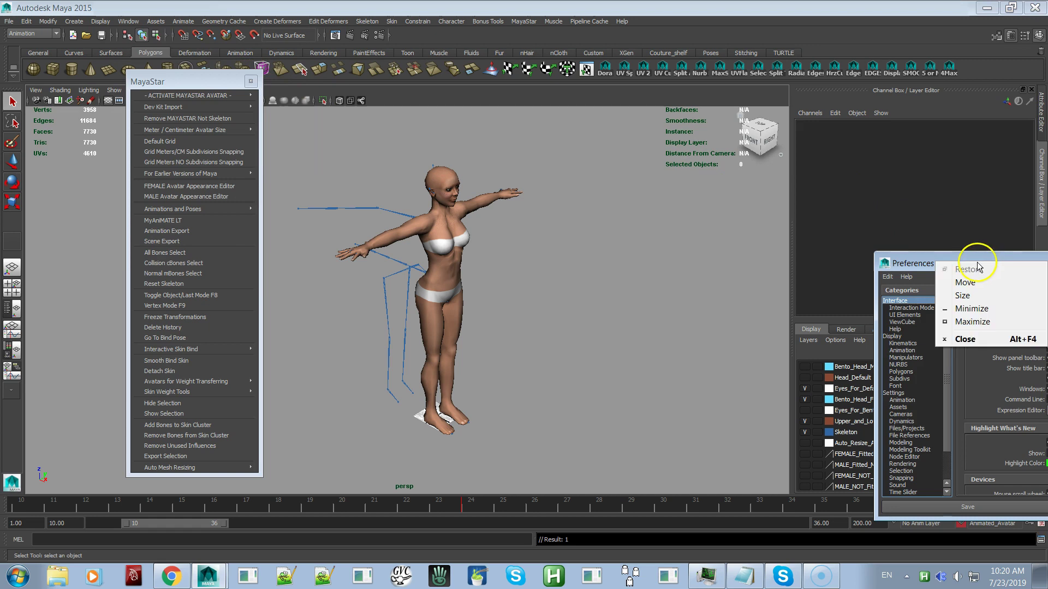
left_click_drag(977, 263, 643, 164)
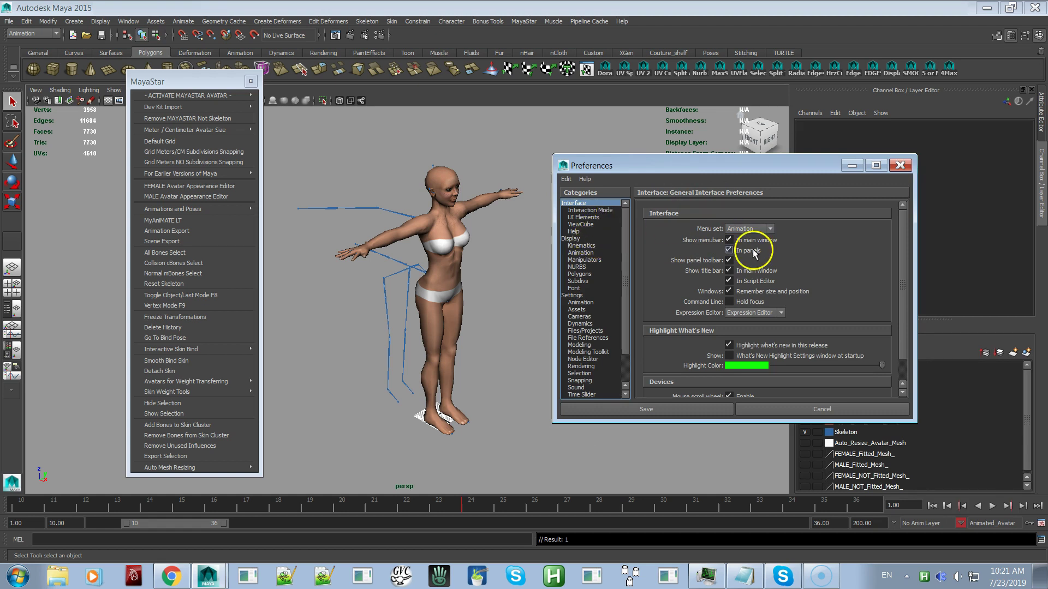
left_click(573, 295)
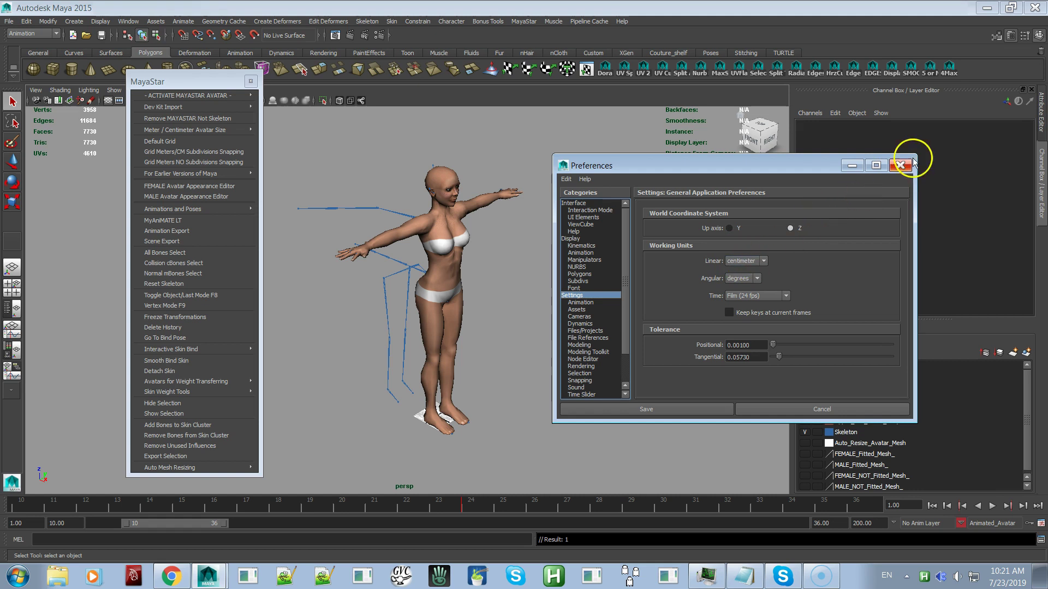
left_click(901, 166)
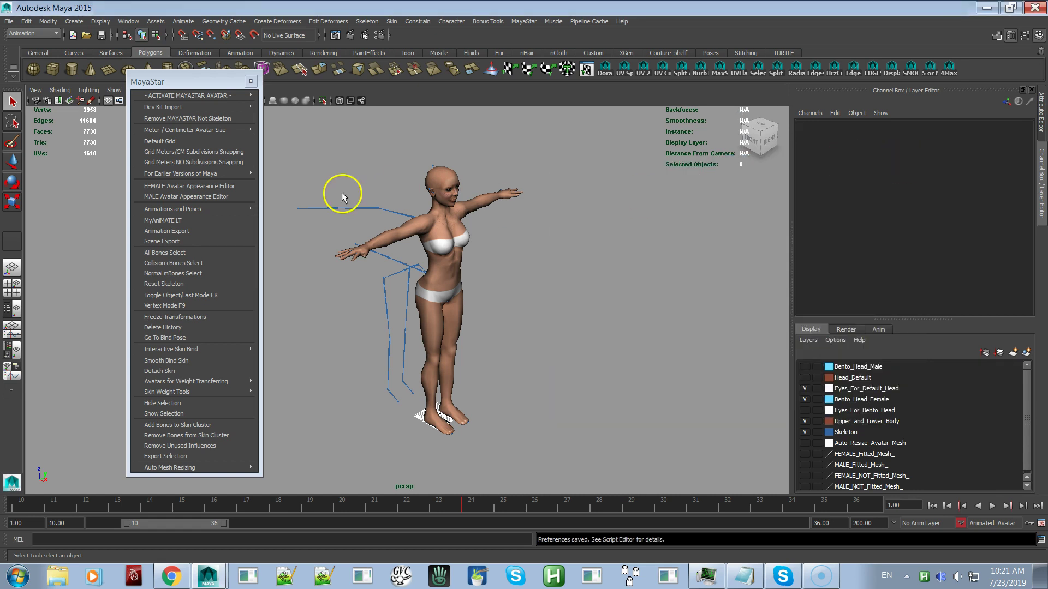
mouse_move(189, 112)
mouse_move(187, 130)
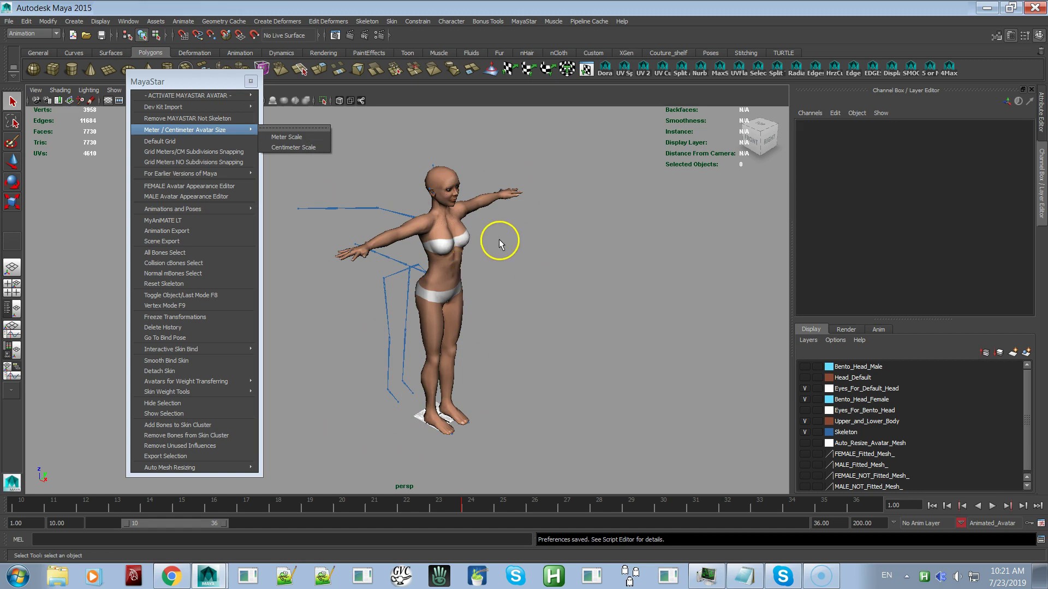
left_click(514, 371)
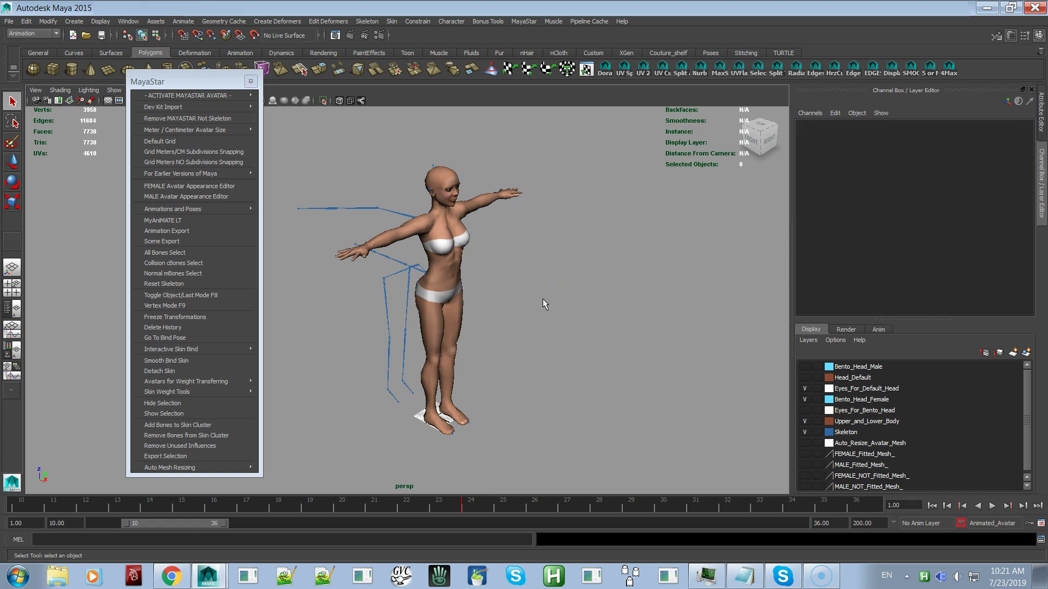
left_click(518, 399)
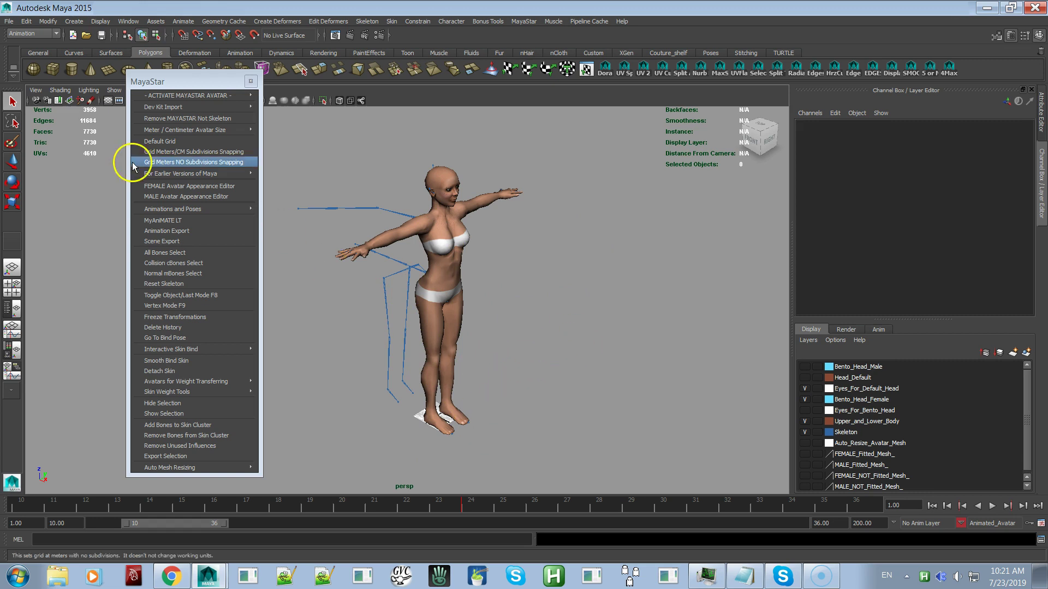
- Create a long rectangular polygon cube on the ground beside the avatar and return to object selection
left_click(53, 70)
left_click_drag(709, 405, 362, 562)
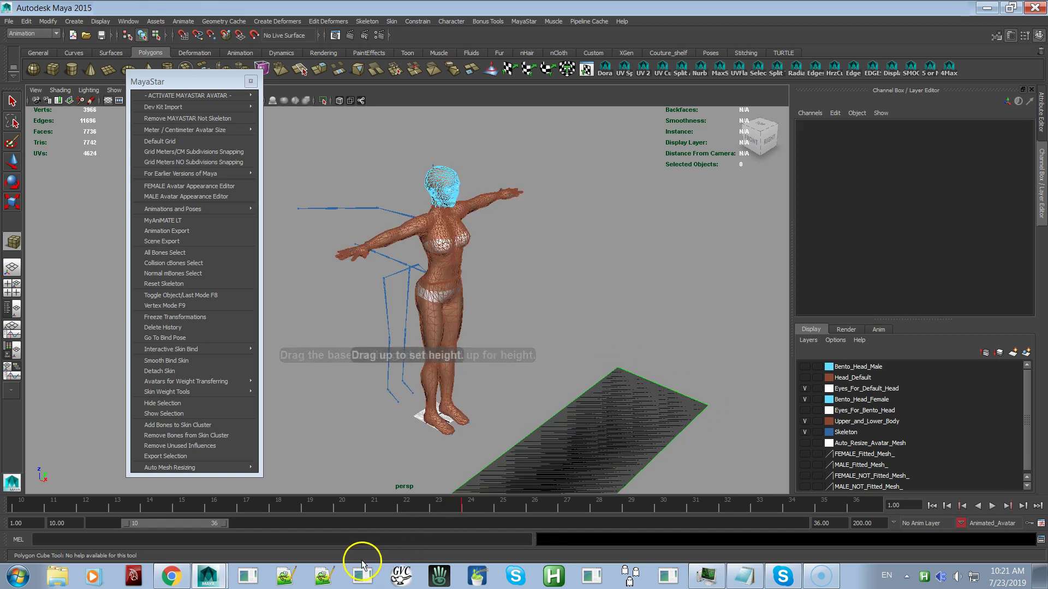
left_click_drag(606, 446, 594, 344)
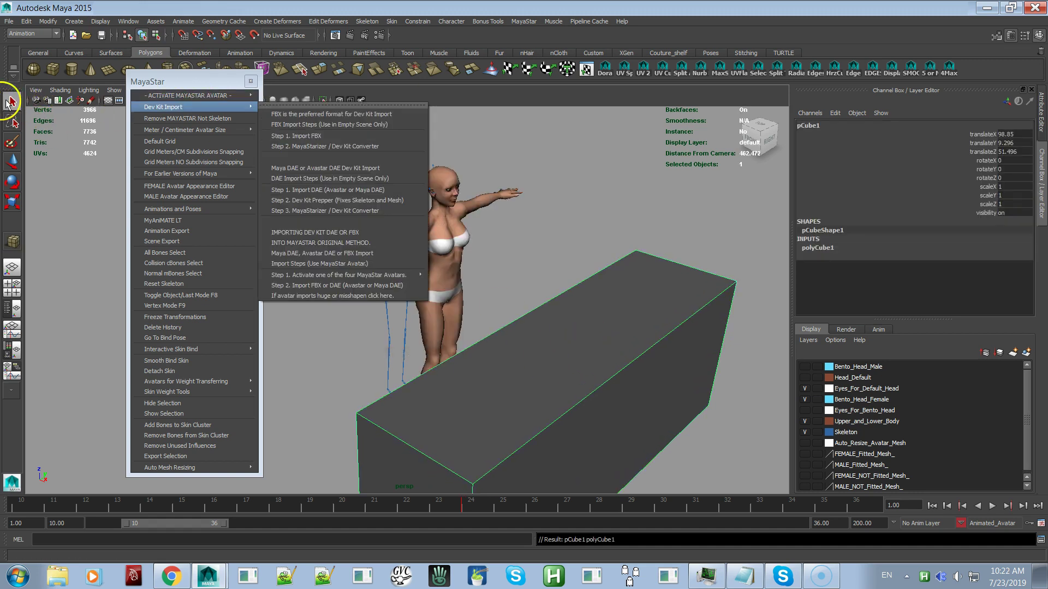
left_click(13, 102)
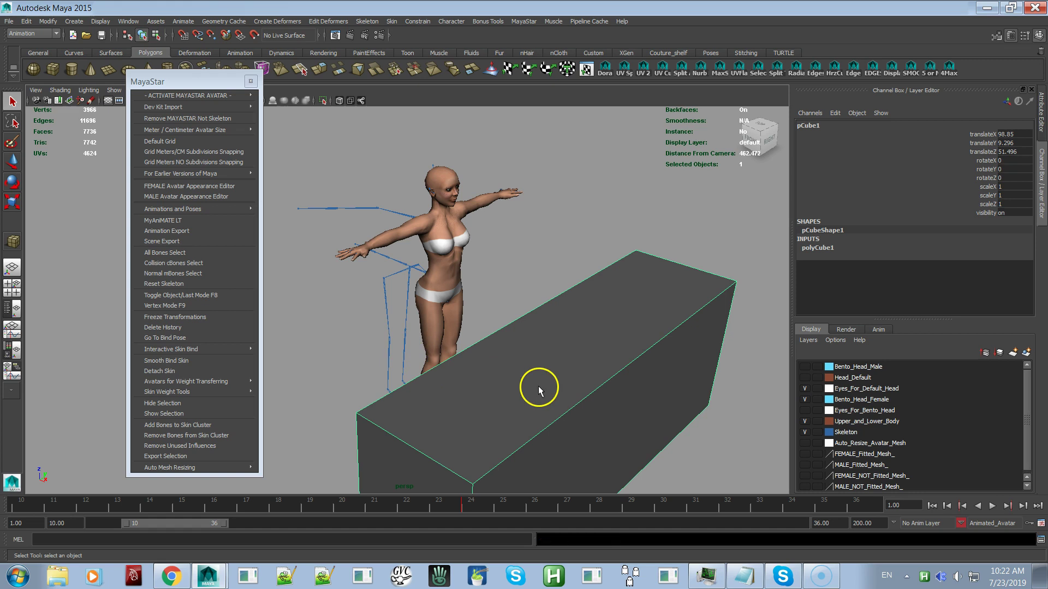
- Move the box along X closer to the avatar, to a translateX of about 67.8
scroll(556, 364, "down", 5)
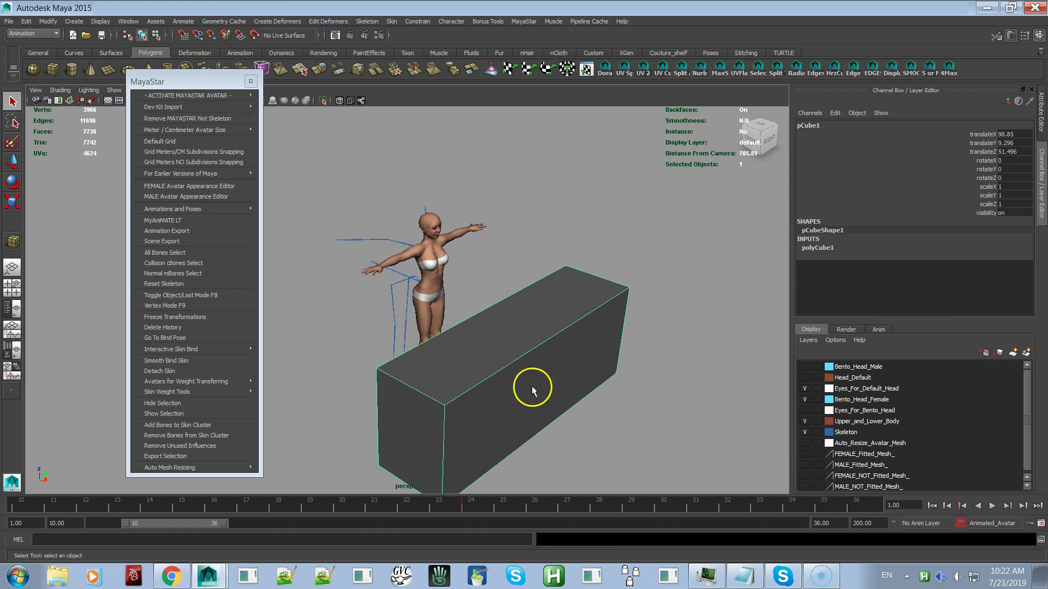
key("w")
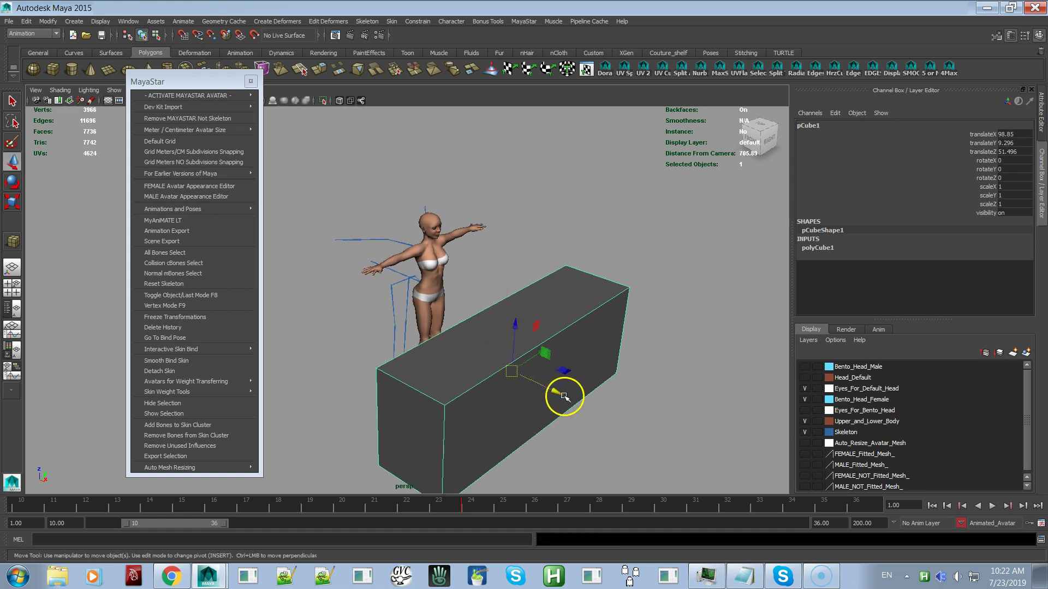
left_click_drag(557, 393, 440, 349)
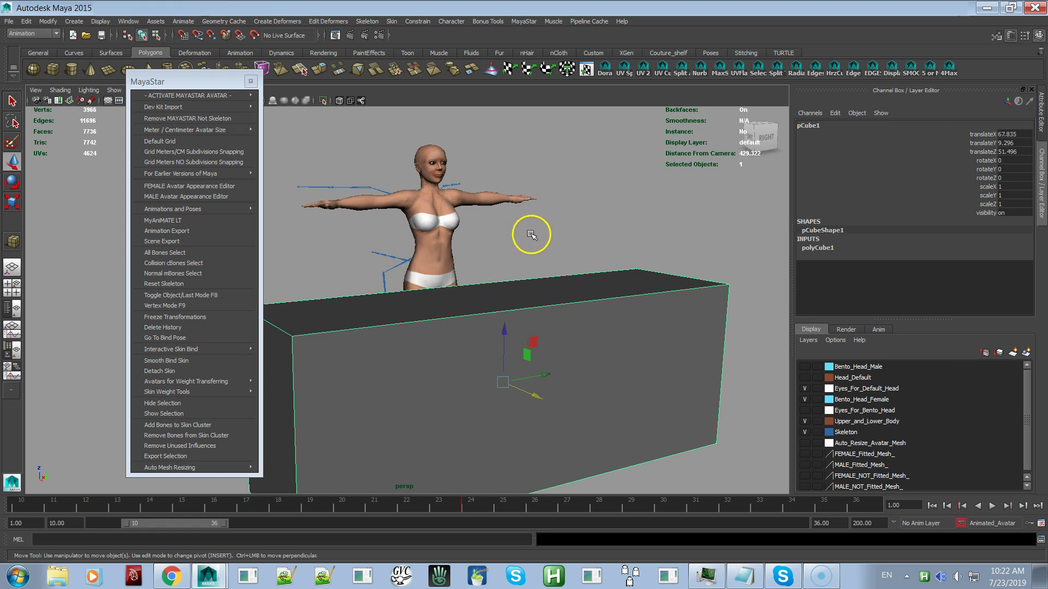
- Duplicate the box and move the copy along X away from the avatar, to a translateX of about 270
scroll(523, 300, "down", 5)
left_click_drag(416, 217, 491, 295, "alt")
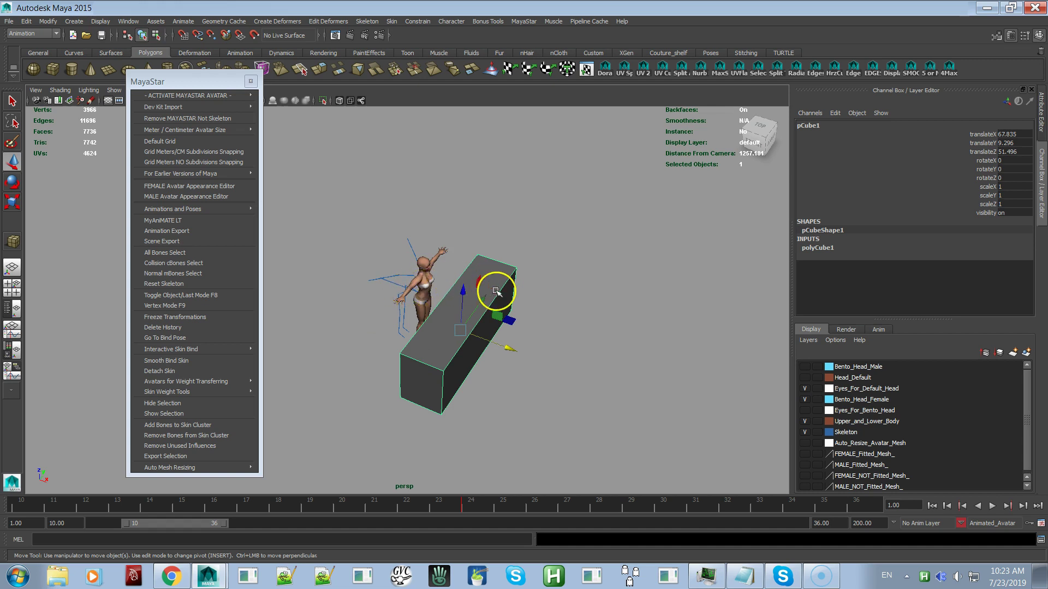
mouse_move(557, 318)
left_mouse_down("alt")
mouse_move(610, 273)
mouse_move(549, 300)
left_mouse_up("alt")
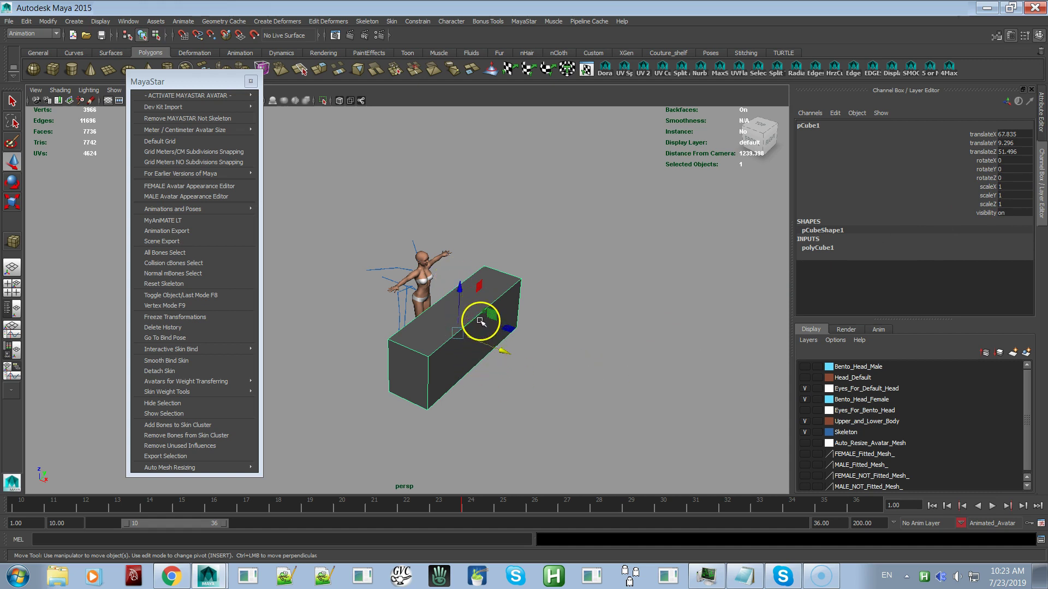
key("ctrl+d")
left_click_drag(502, 349, 638, 350)
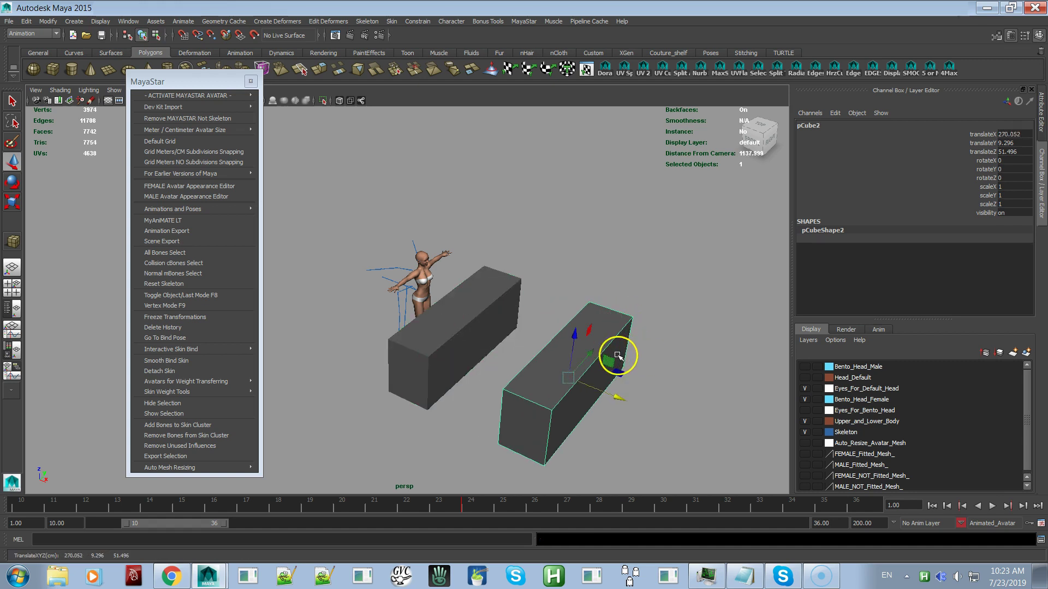
- Rotate the copied box about Z, setting its rotateZ to exactly -90
key("e")
left_click_drag(603, 298, 620, 420)
right_click_drag(632, 416, 549, 405, "alt")
left_click_drag(550, 405, 600, 387, "alt")
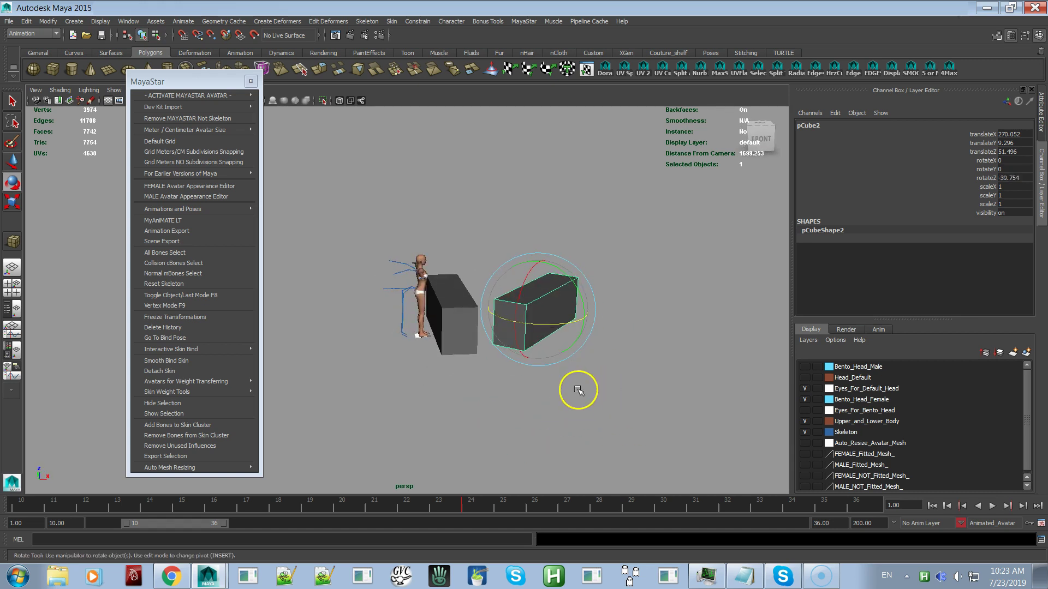
right_click_drag(577, 390, 639, 468, "alt")
left_click_drag(638, 468, 579, 427, "alt")
right_click_drag(580, 427, 590, 456, "alt")
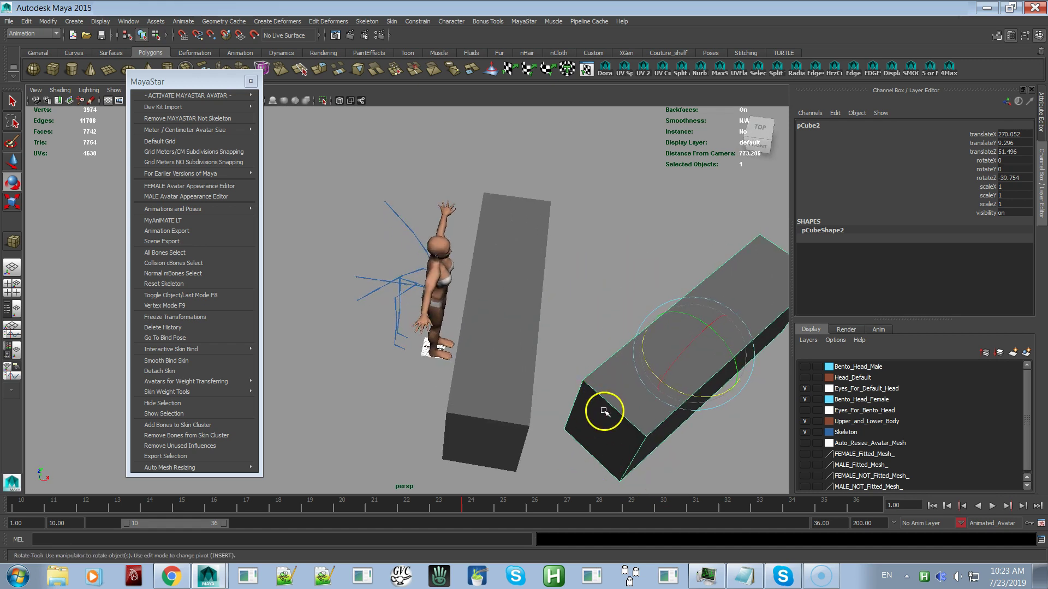
left_click(1012, 179)
type("-9")
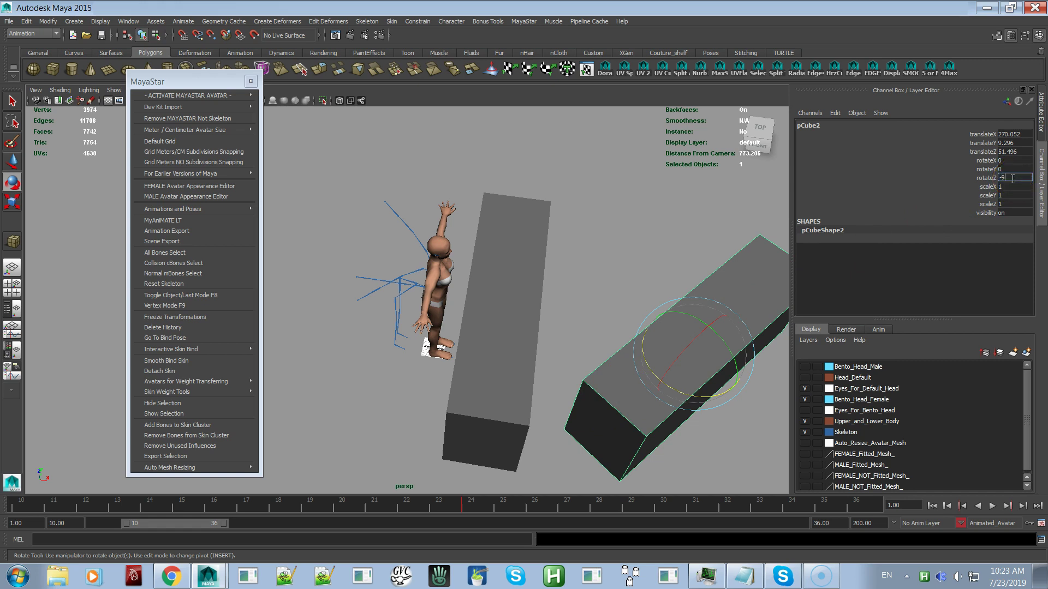
type("0")
key("Return")
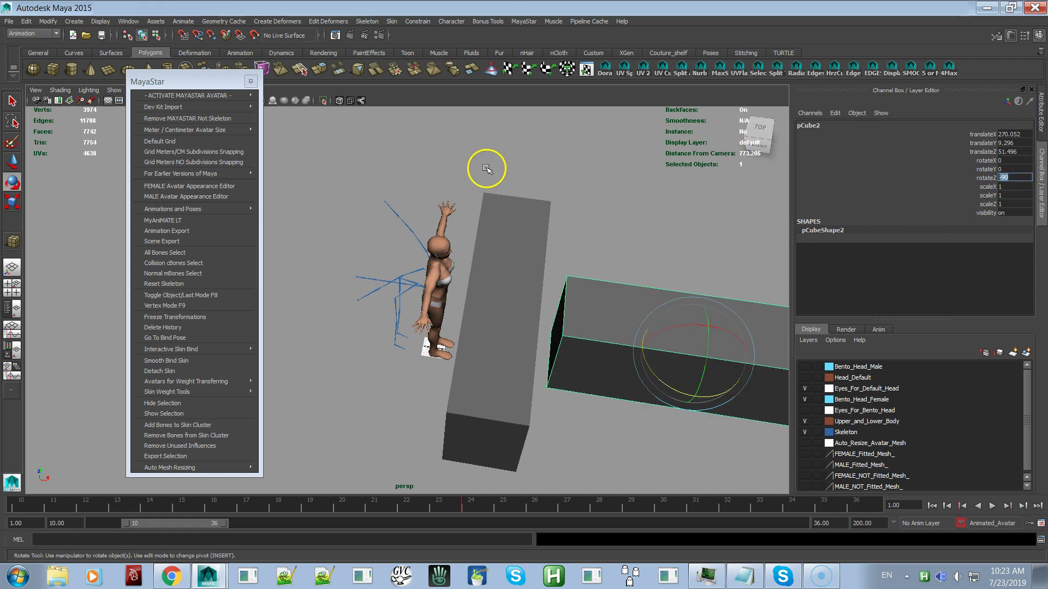
- Turn on point snapping, move the copy's pivot to its upper corner and snap that corner onto the first box's upper corner
left_click(212, 35)
type("w")
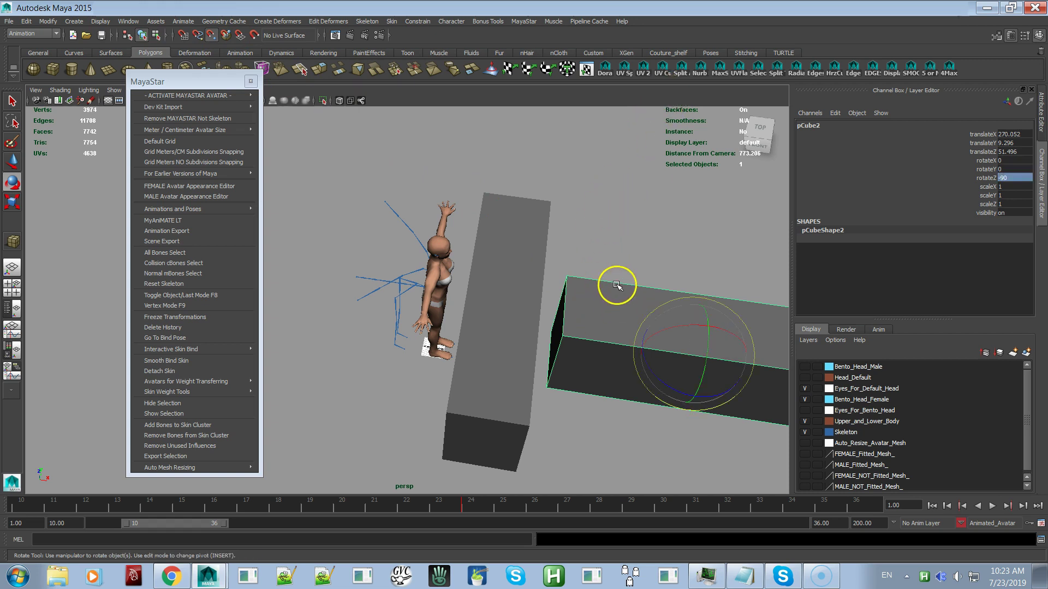
key("w")
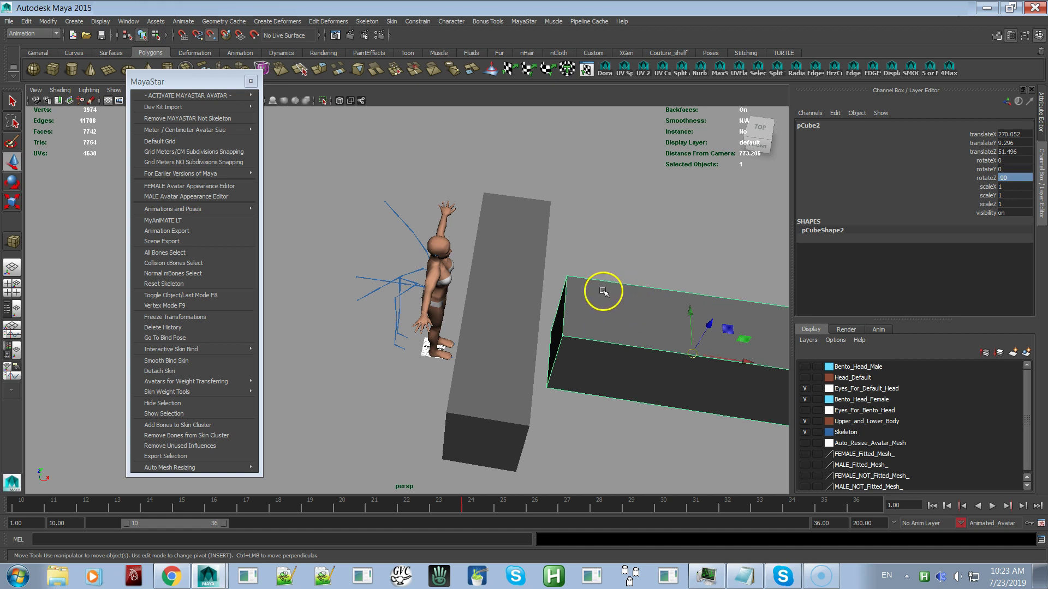
middle_click_drag(589, 290, 578, 283)
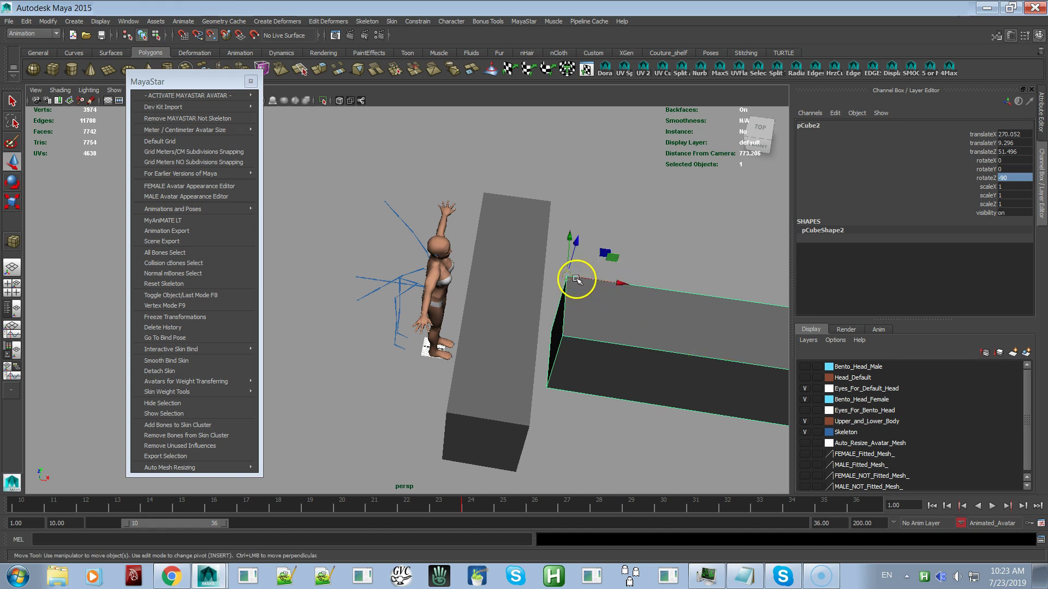
middle_click_drag(521, 426, 535, 438)
- Examine the snapped corner joint between the two boxes from close up and from several angles
left_click_drag(536, 438, 559, 341, "alt")
scroll(499, 345, "up", 2)
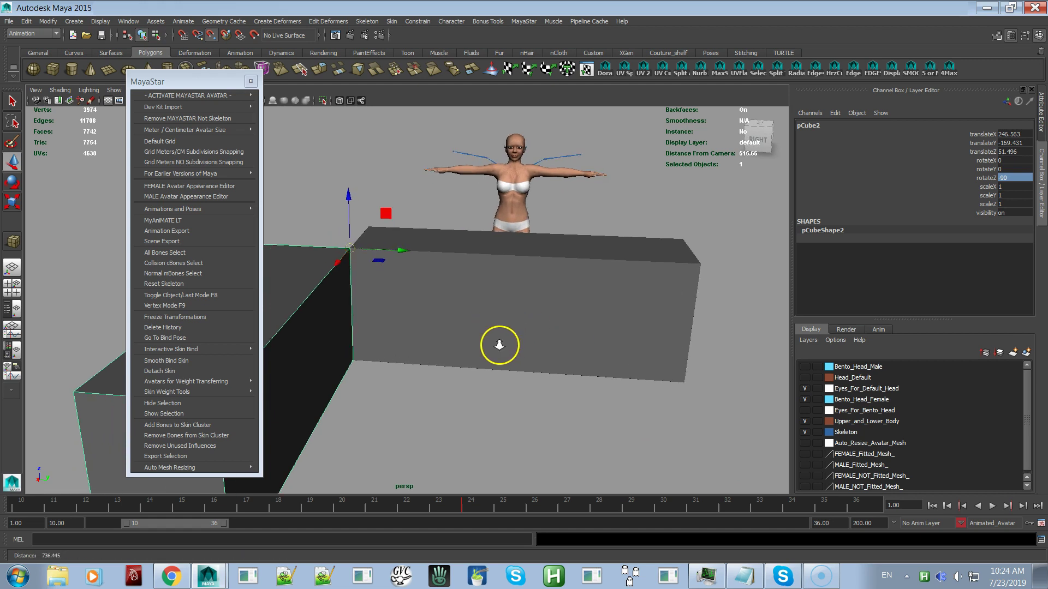
right_click_drag(499, 345, 592, 430, "alt")
left_click_drag(444, 283, 498, 374, "alt")
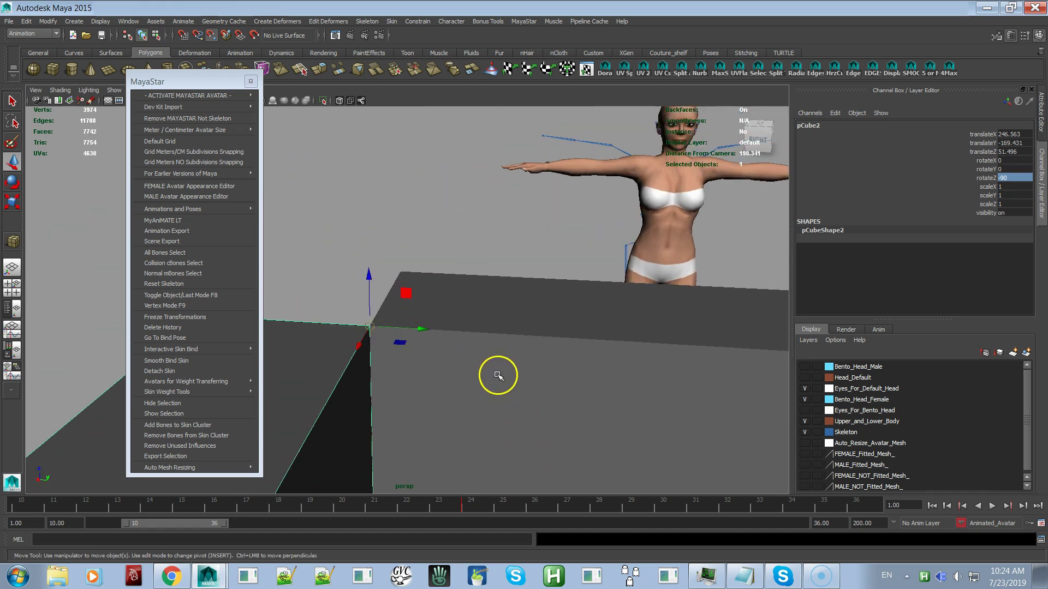
left_click(486, 194)
right_click_drag(424, 254, 498, 346, "alt")
left_click(517, 290)
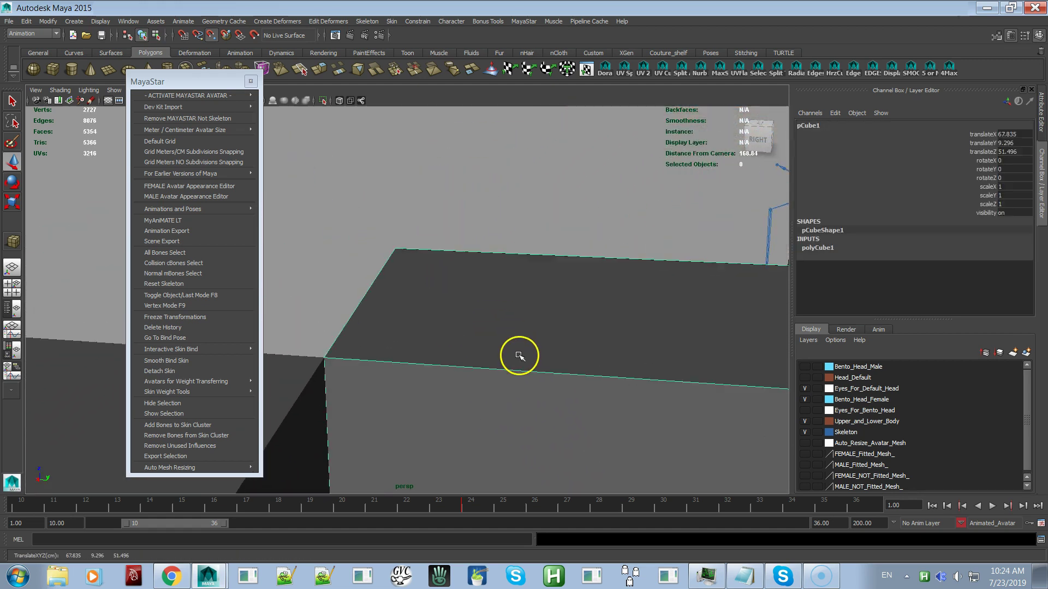
right_click_drag(438, 381, 313, 121, "alt")
left_click_drag(458, 359, 584, 370, "alt")
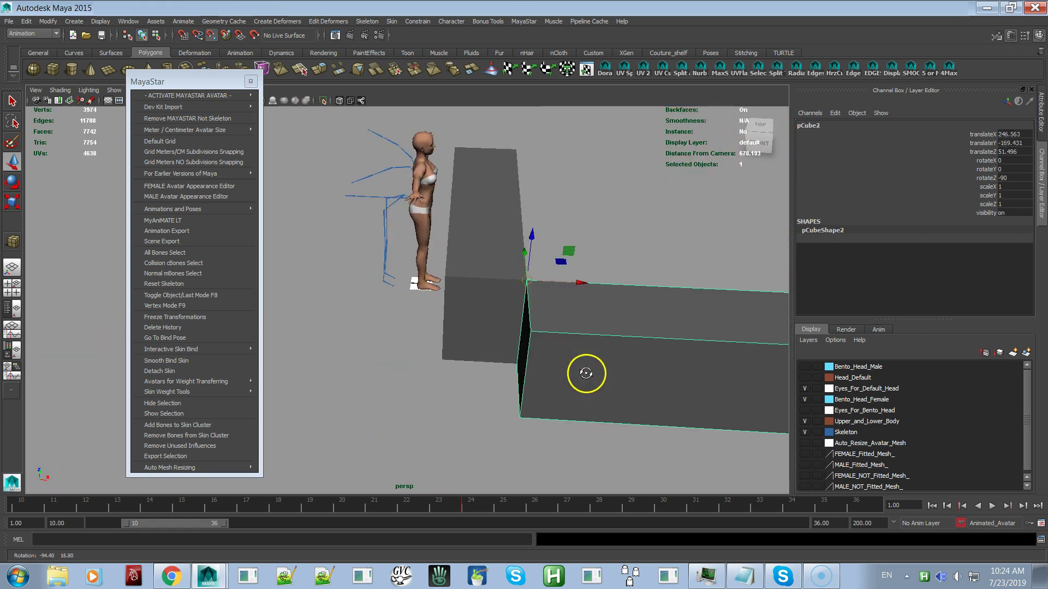
- Select both boxes together, ending with the original box next to the avatar
mouse_move(133, 389)
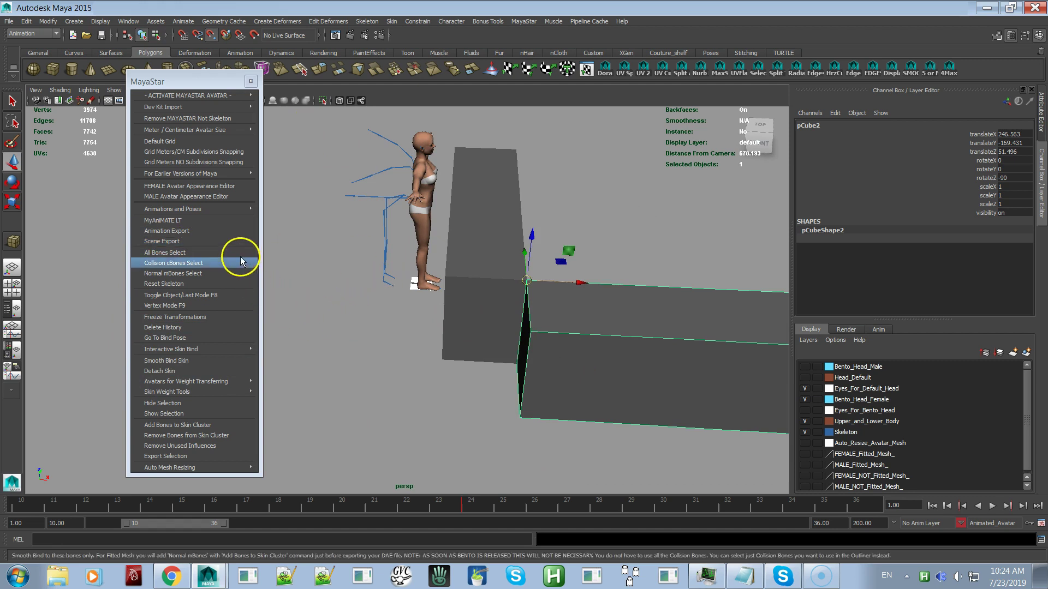
right_click_drag(540, 303, 612, 379, "alt")
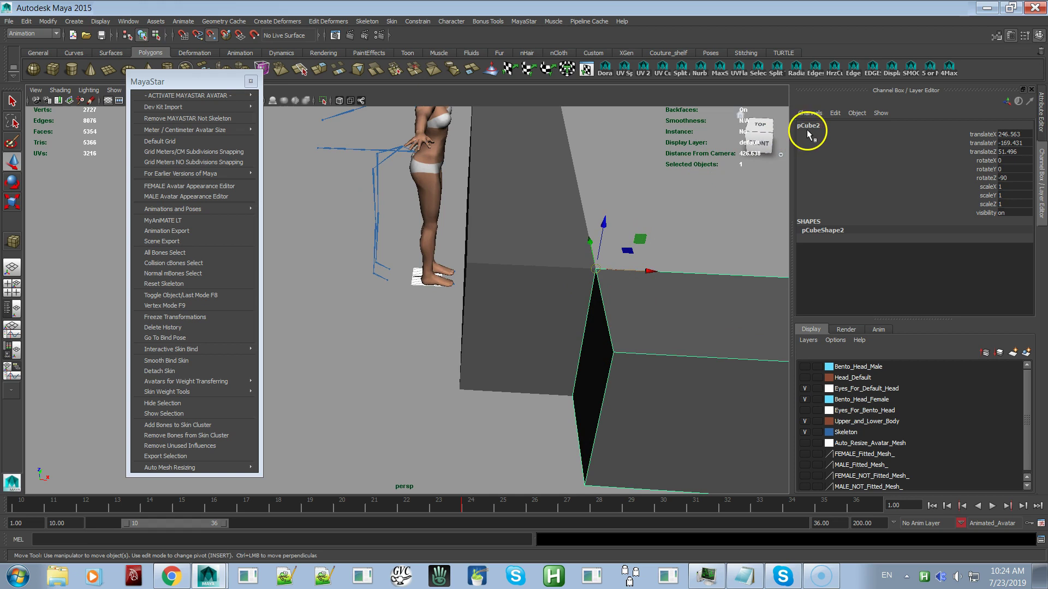
left_click(509, 278)
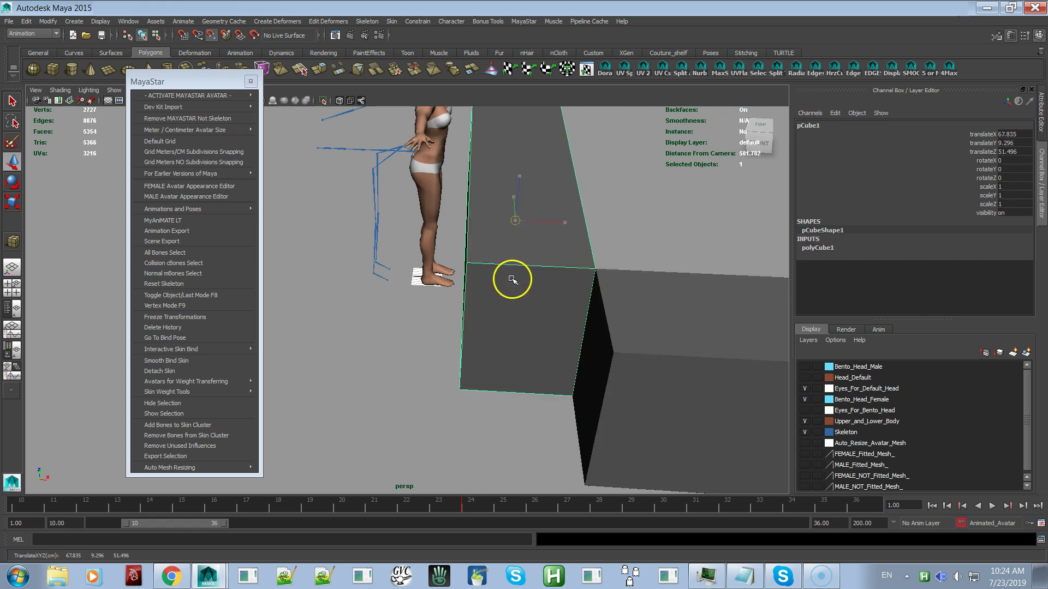
left_click(650, 323)
left_click(510, 285)
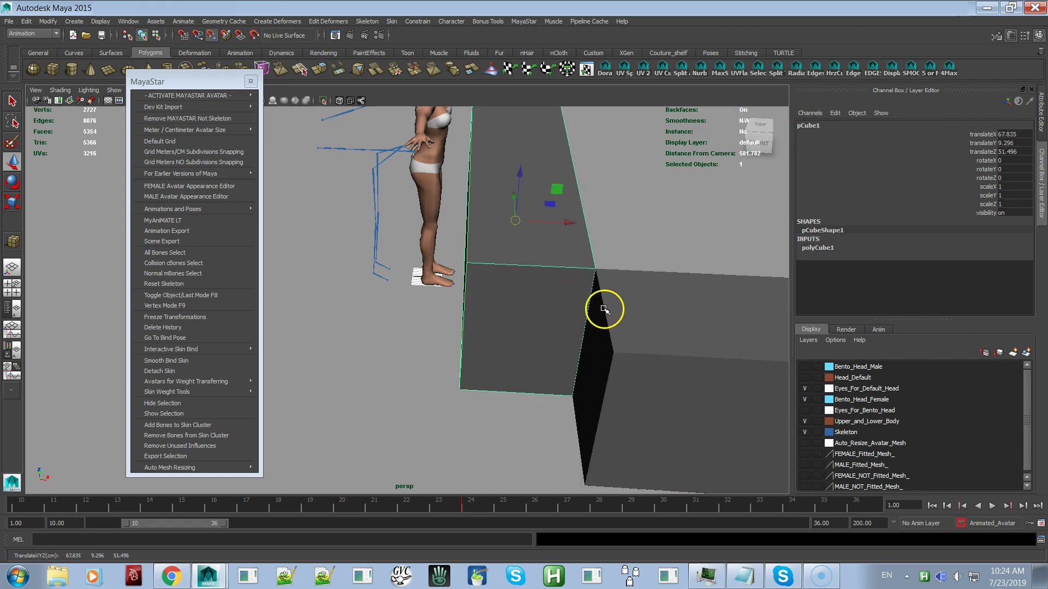
left_click(623, 318, "shift")
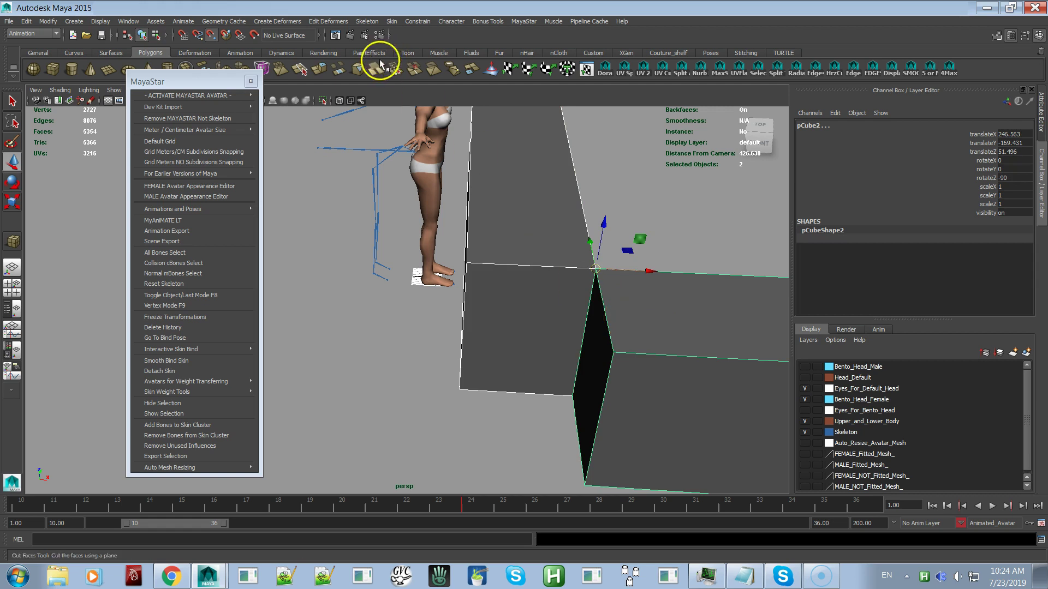
right_click_drag(398, 243, 356, 174, "alt")
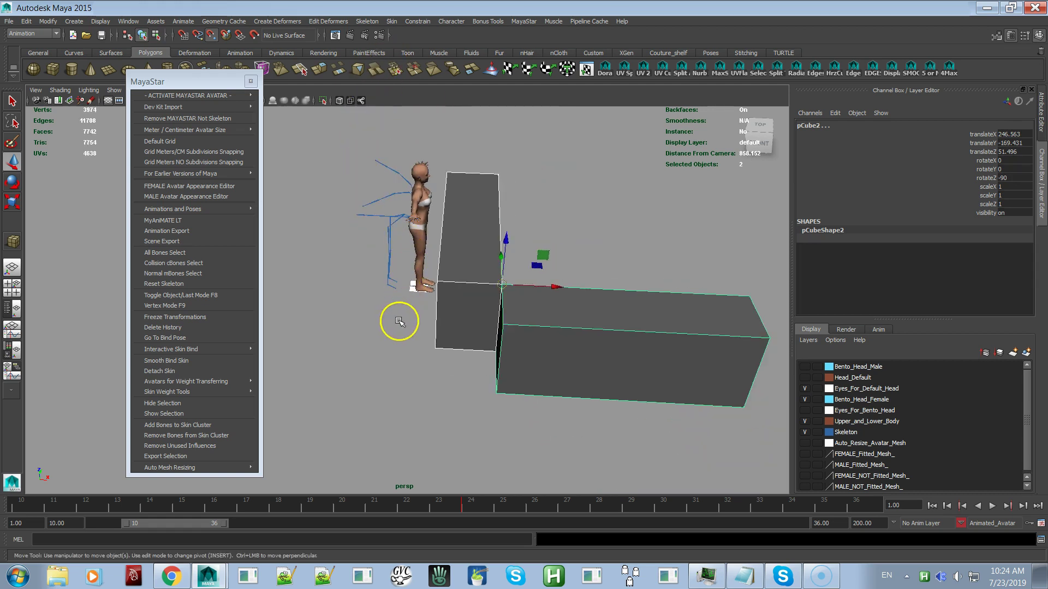
left_click(386, 346)
left_click(636, 297)
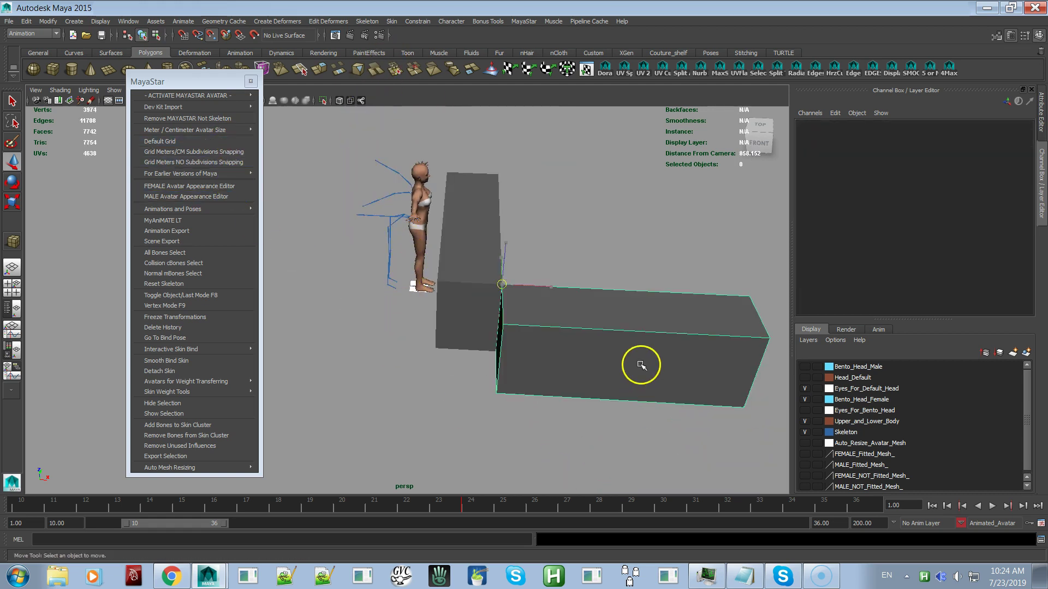
left_click(474, 299, "shift")
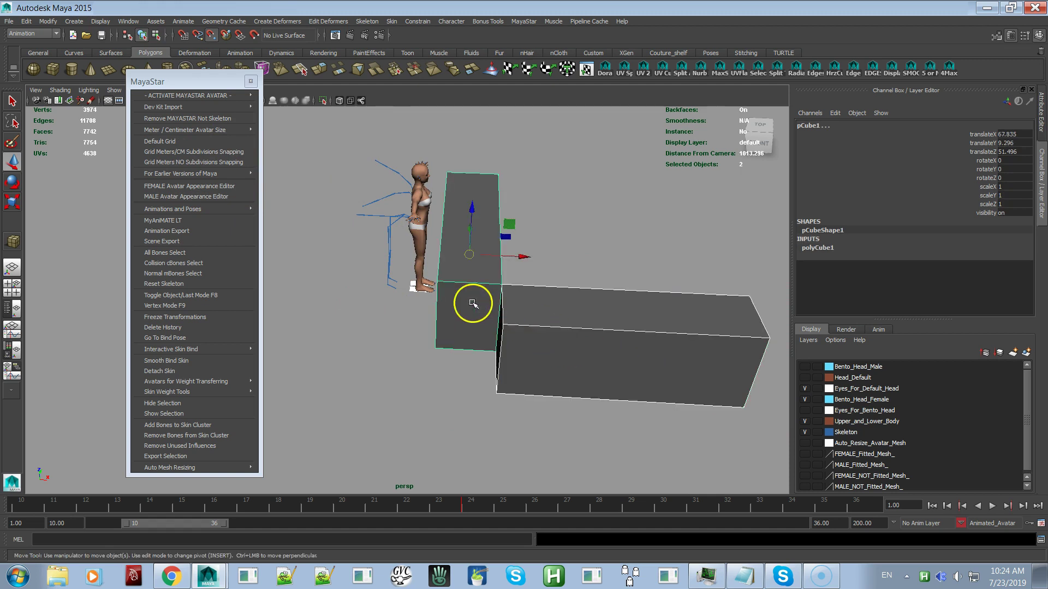
- Set the Scene Export folder to the Desktop and the file name to DemoWhatsNEw, and close the exporter
left_click(163, 241)
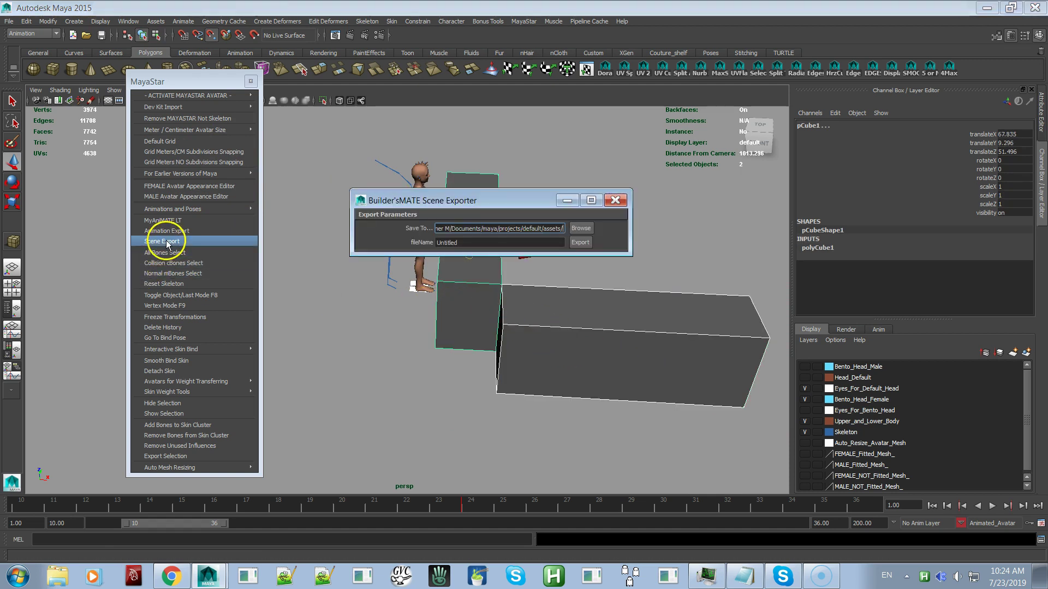
left_click(589, 230)
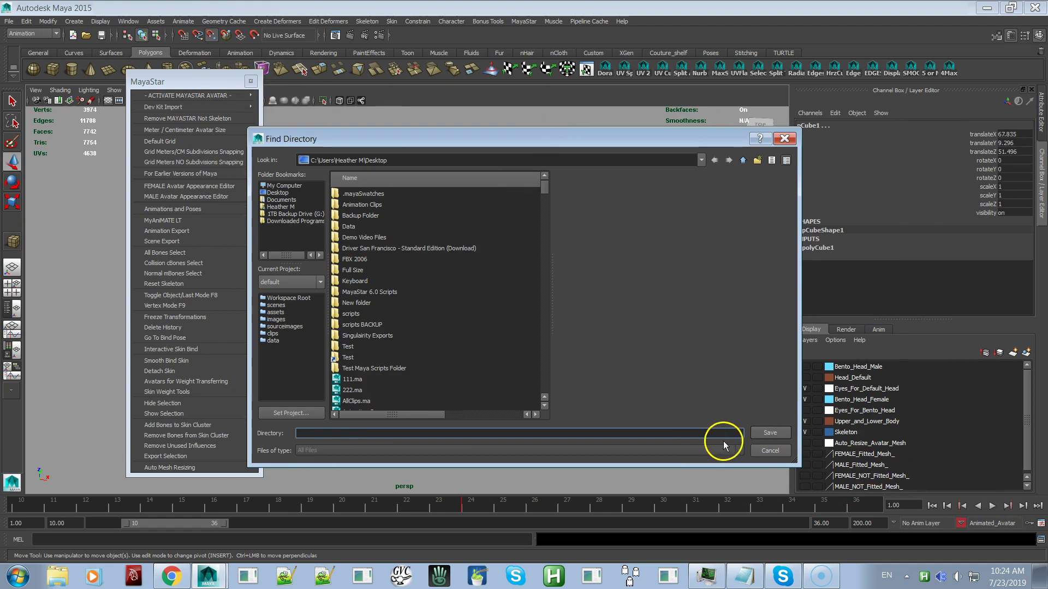
left_click(763, 432)
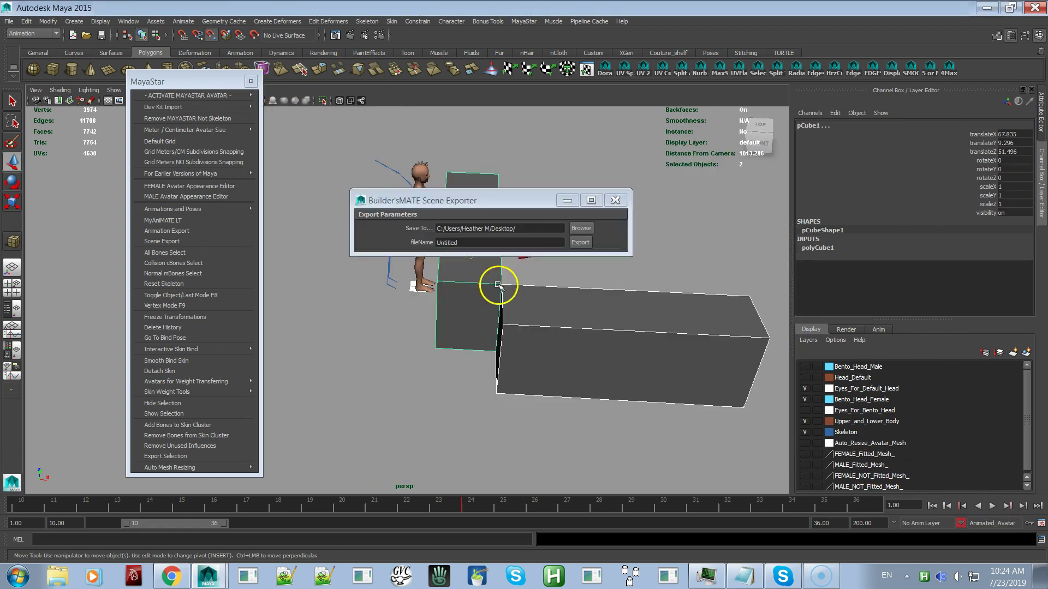
double_click(463, 244)
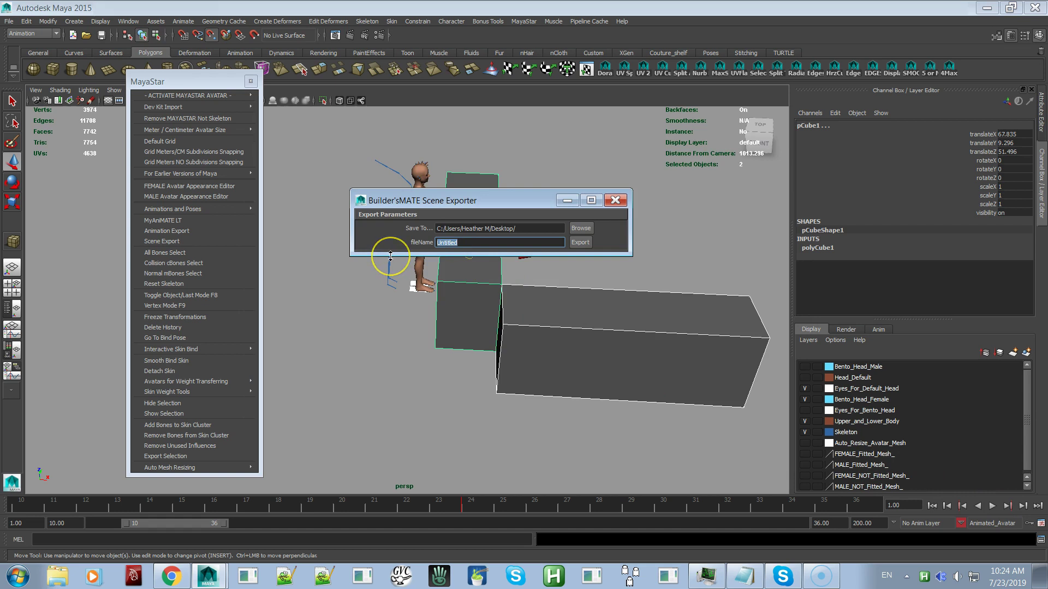
type("DemoWhatsNEw")
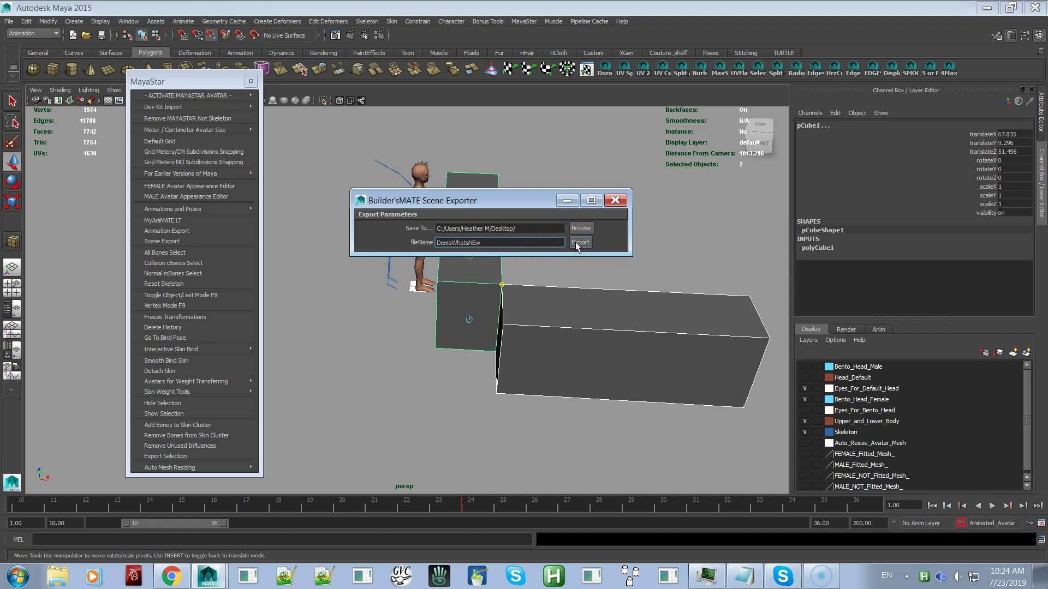
left_click(614, 201)
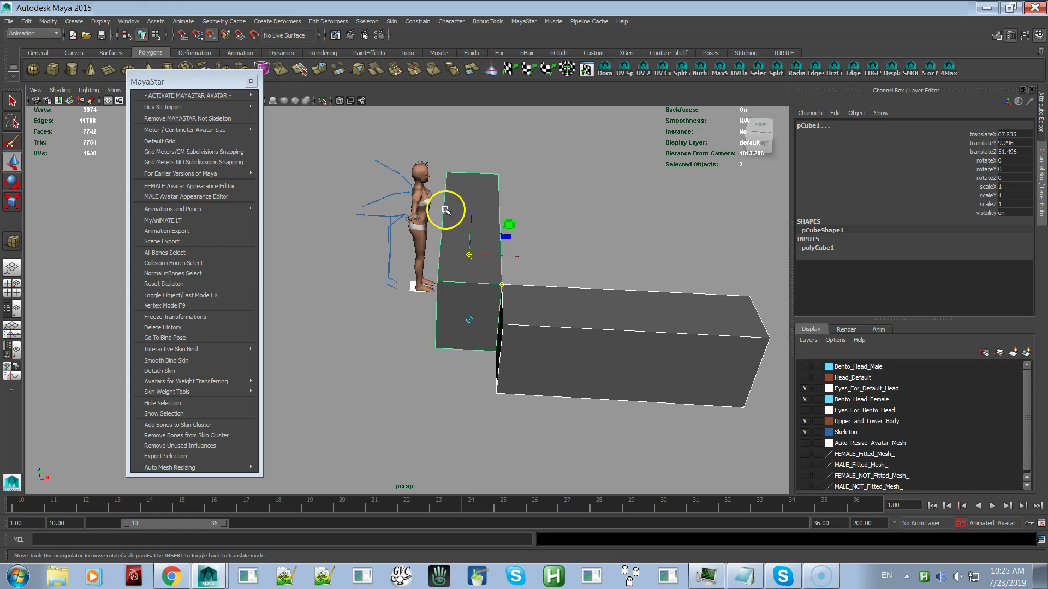
- Examine the two joined boxes and the avatar beside them from a distance, close up and from above
right_click_drag(435, 355, 363, 258, "alt")
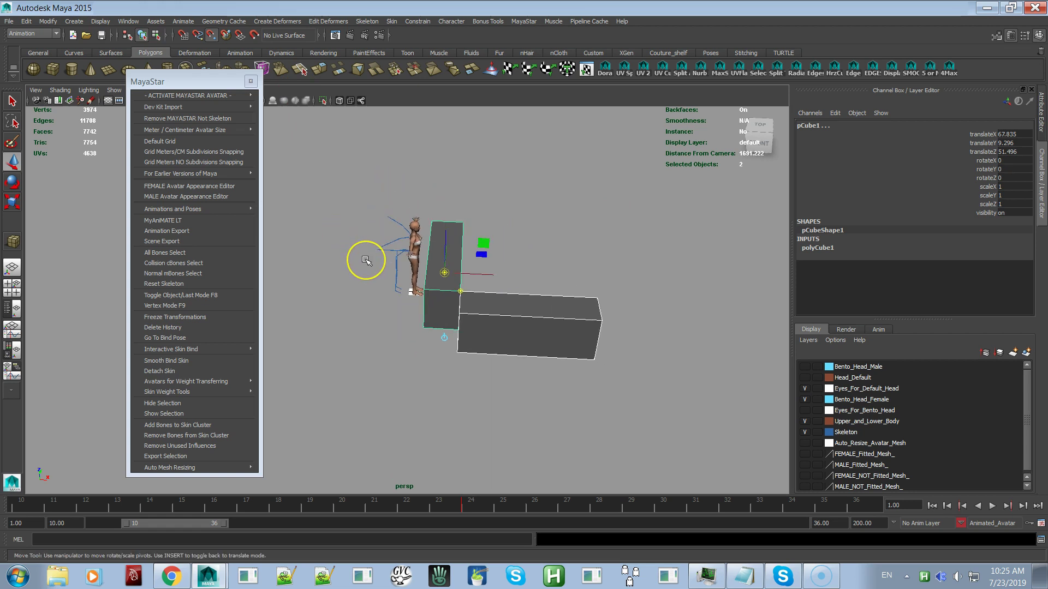
left_click(519, 327)
left_click(452, 299, "shift")
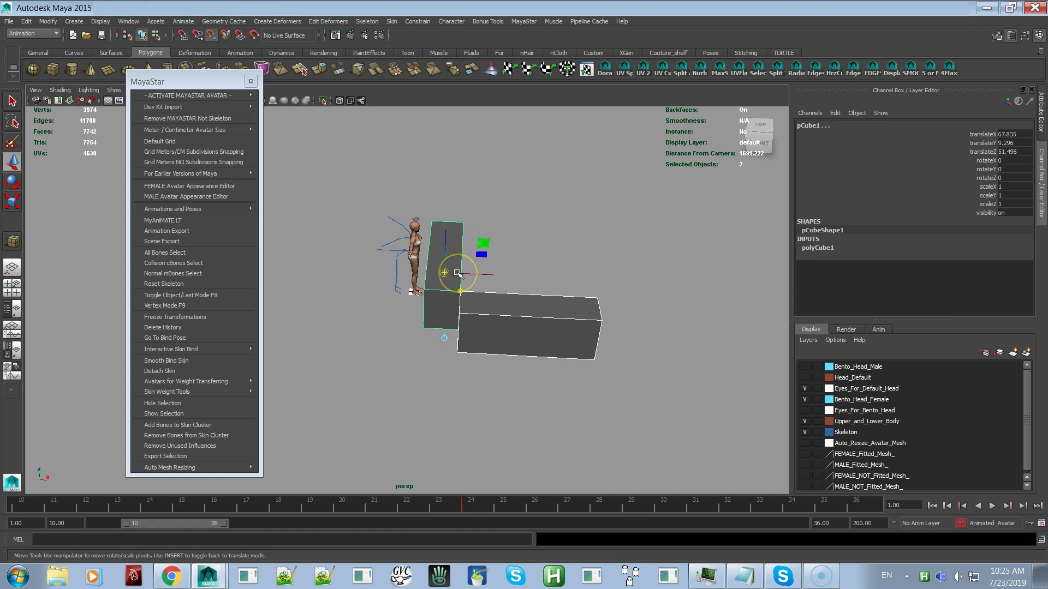
left_click_drag(465, 289, 529, 268)
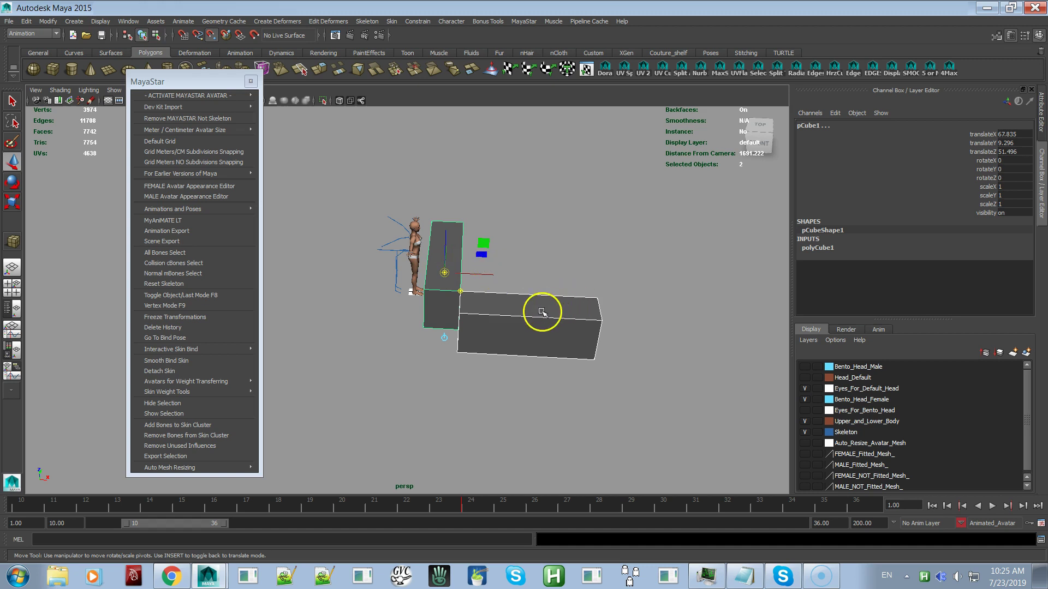
left_click_drag(490, 296, 384, 267, "alt")
scroll(498, 330, "up", 5)
scroll(450, 311, "up", 3)
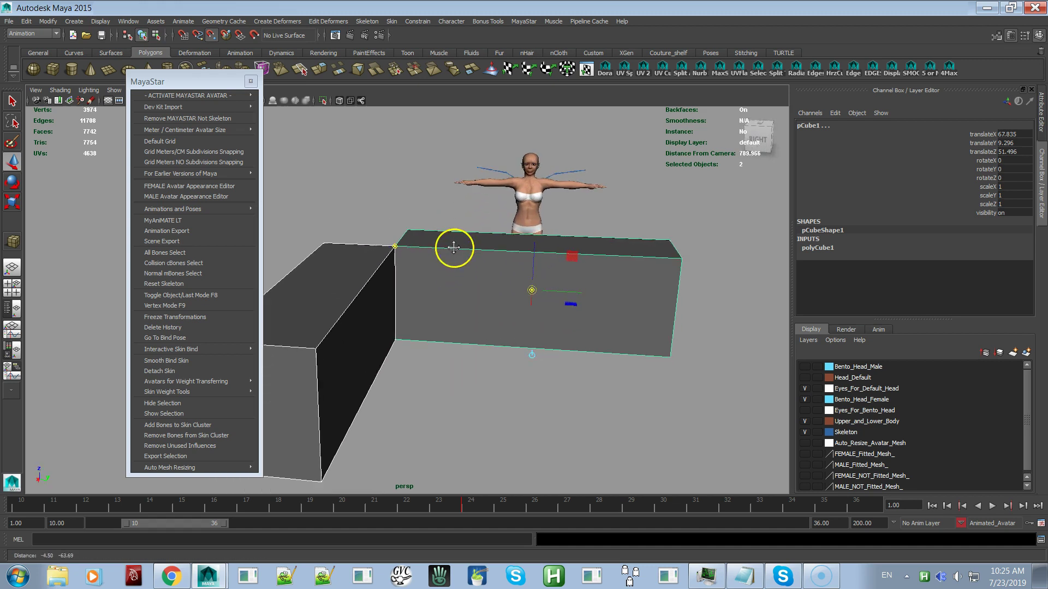
scroll(460, 316, "up", 4)
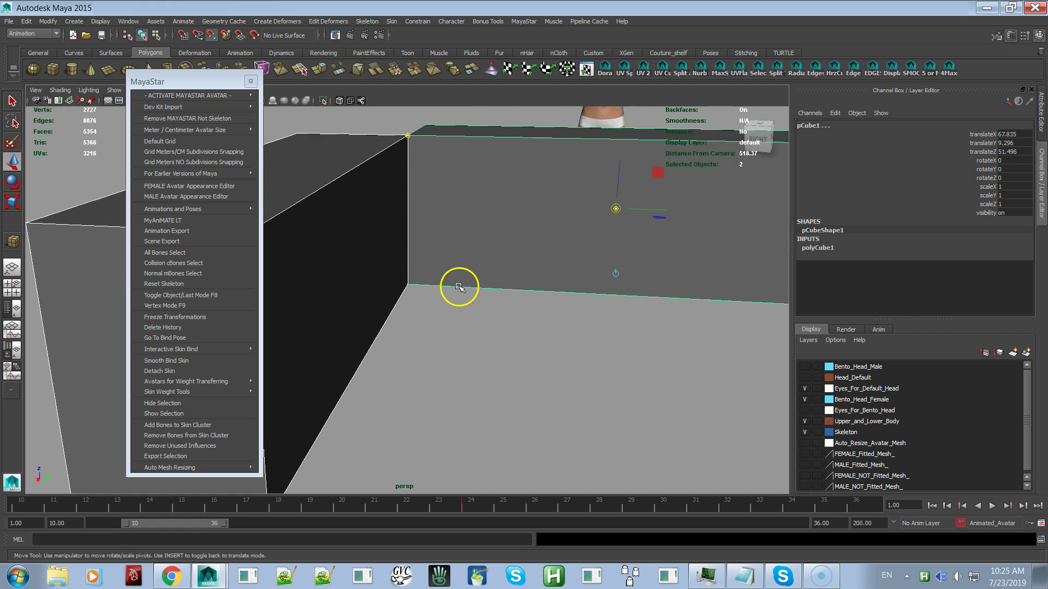
left_click_drag(458, 287, 517, 297, "alt")
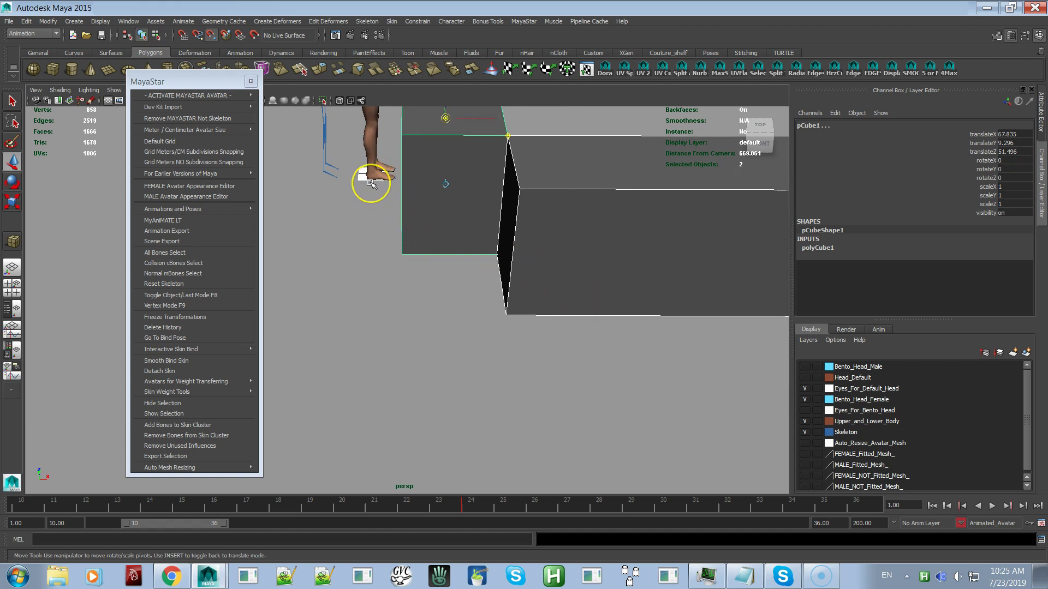
left_click_drag(371, 185, 514, 372, "alt")
right_click_drag(514, 372, 508, 261, "alt")
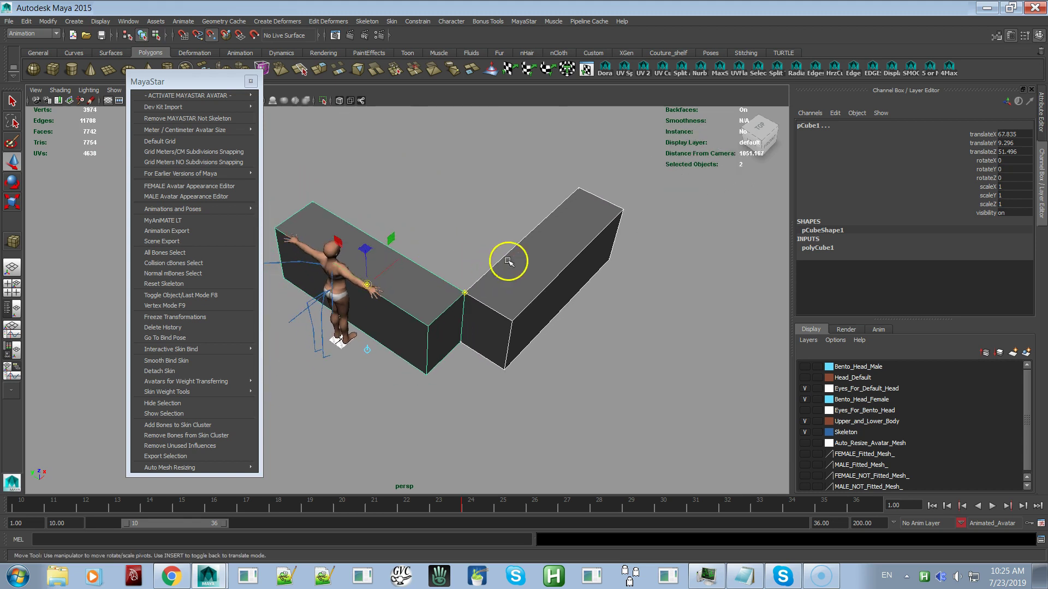
left_click_drag(440, 287, 307, 286, "alt")
right_click_drag(308, 286, 631, 370, "alt")
left_click_drag(631, 370, 477, 353, "alt")
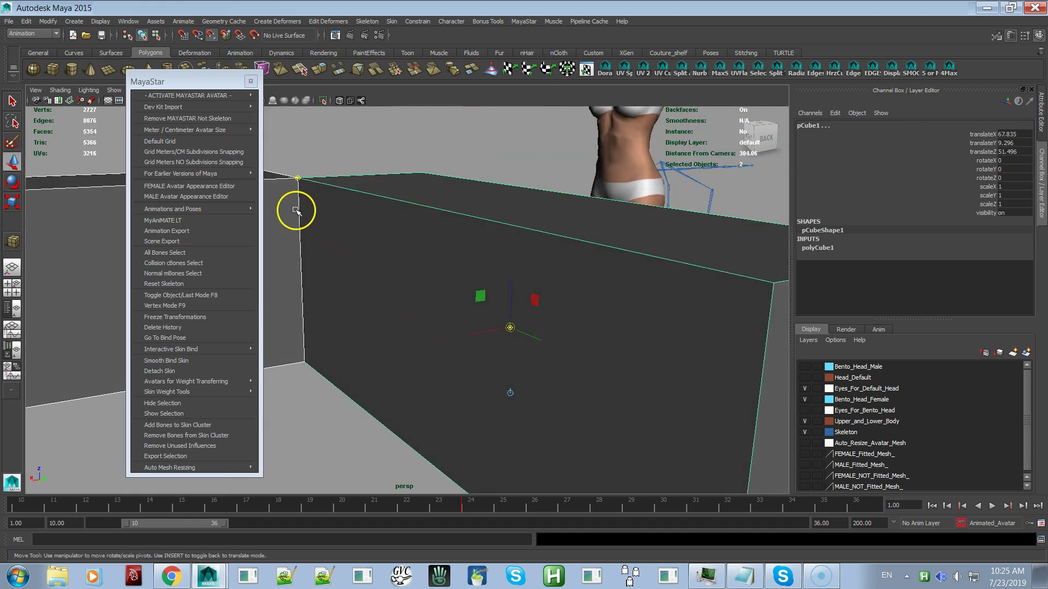
left_click_drag(315, 164, 288, 164, "alt")
scroll(415, 187, "down", 5)
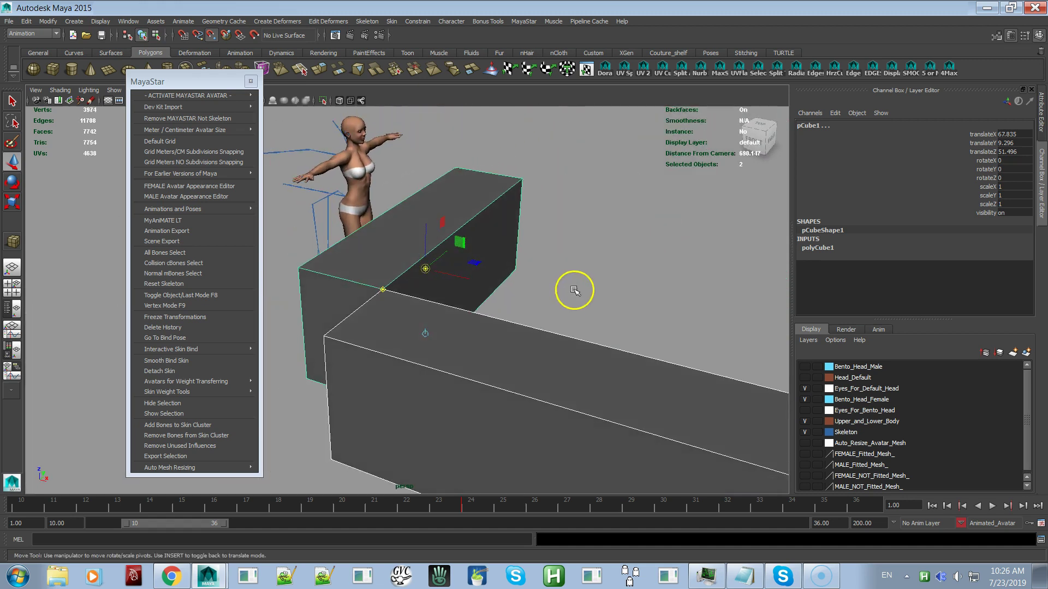
scroll(458, 243, "down", 5)
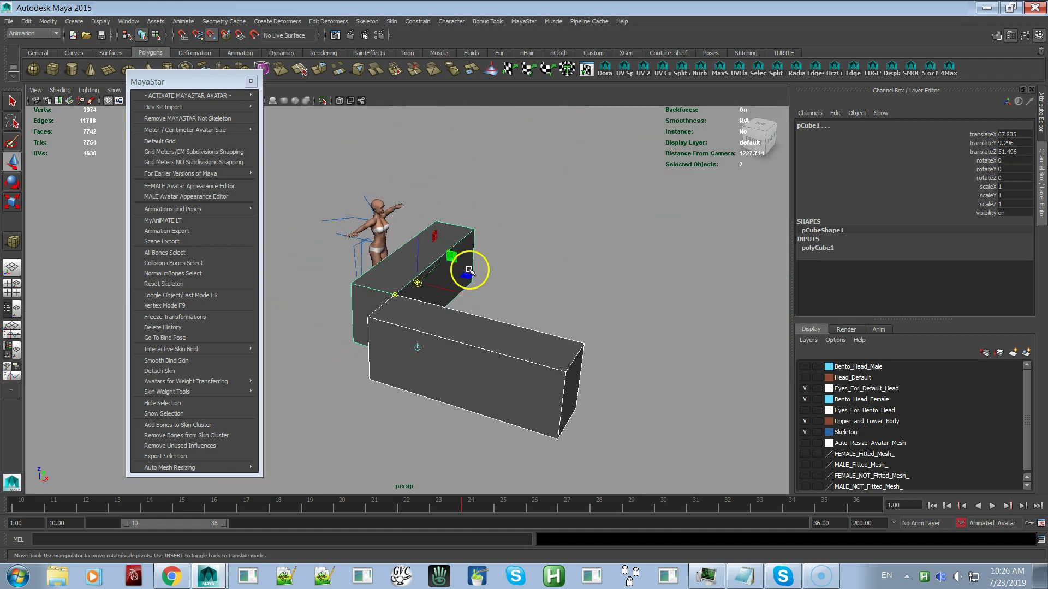
left_click_drag(469, 274, 440, 342, "alt")
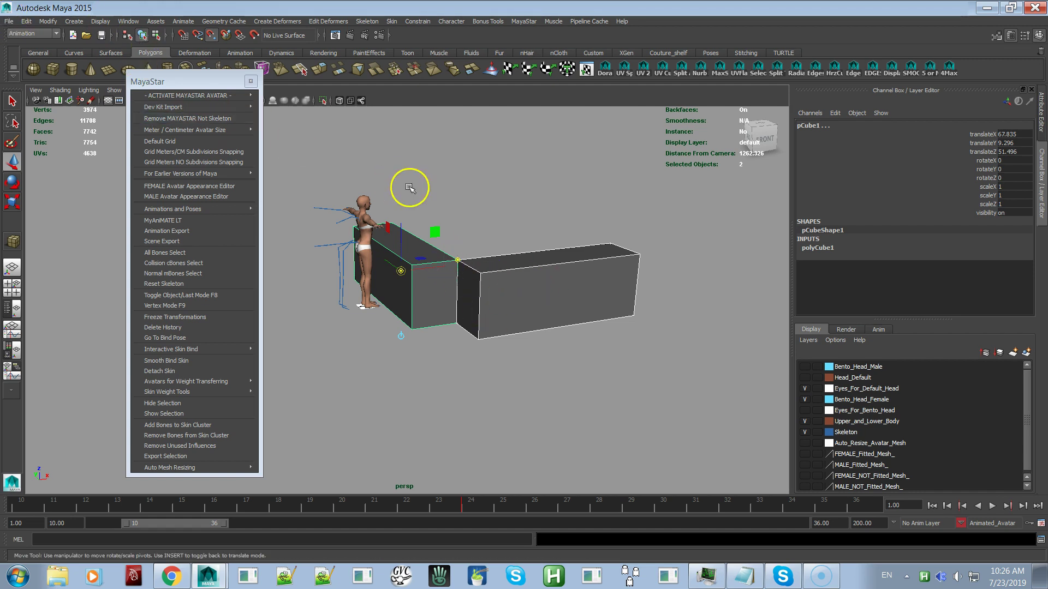
- Select both boxes again, first the original box beside the avatar and last the rotated copy
left_click(559, 345)
left_click(515, 315)
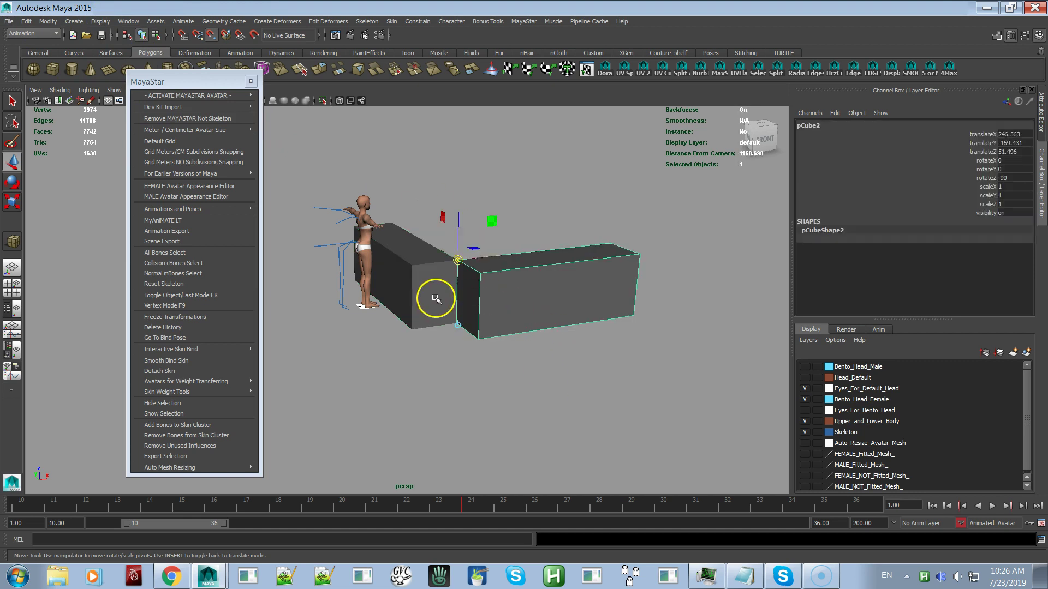
left_click(434, 297)
left_click(509, 300, "shift")
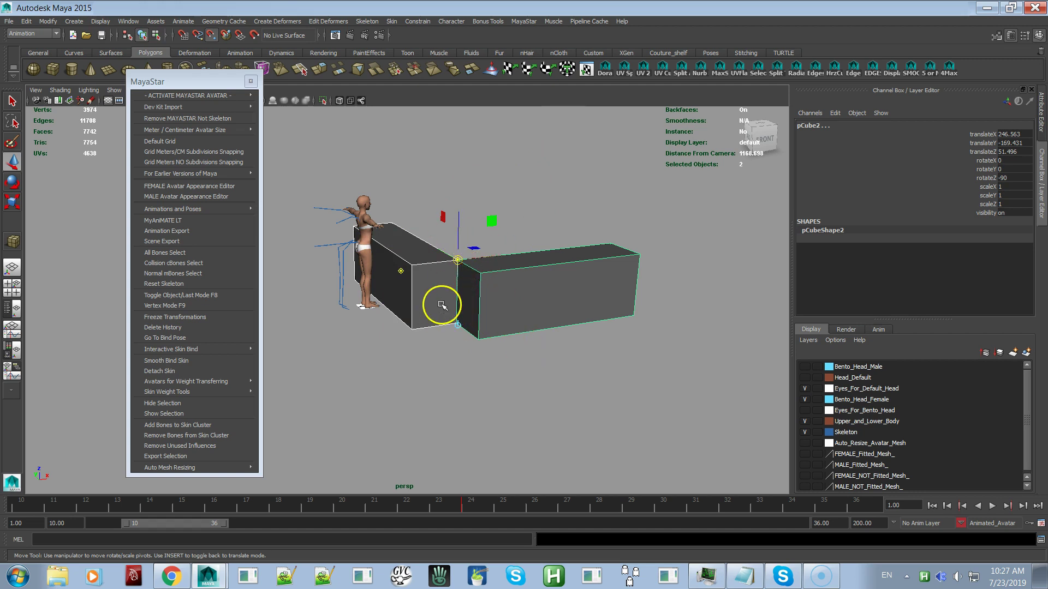
- Examine the selected box pair from in front of and behind the avatar, including its feet and the shared corner
left_click_drag(440, 304, 517, 320, "alt")
right_click_drag(517, 321, 580, 406, "alt")
left_click_drag(580, 406, 552, 349, "alt")
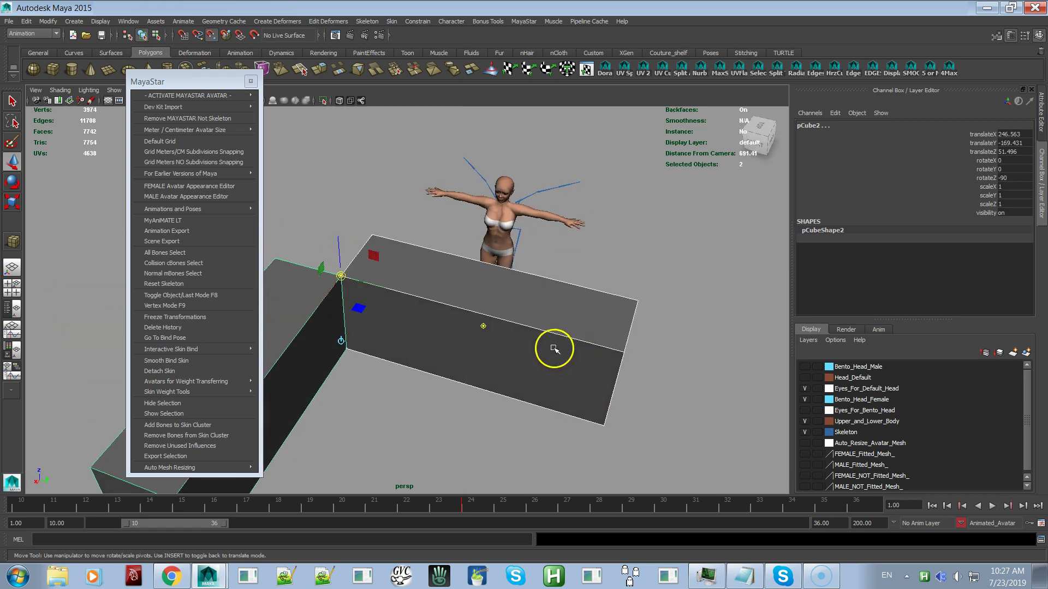
left_click_drag(510, 306, 362, 293, "alt")
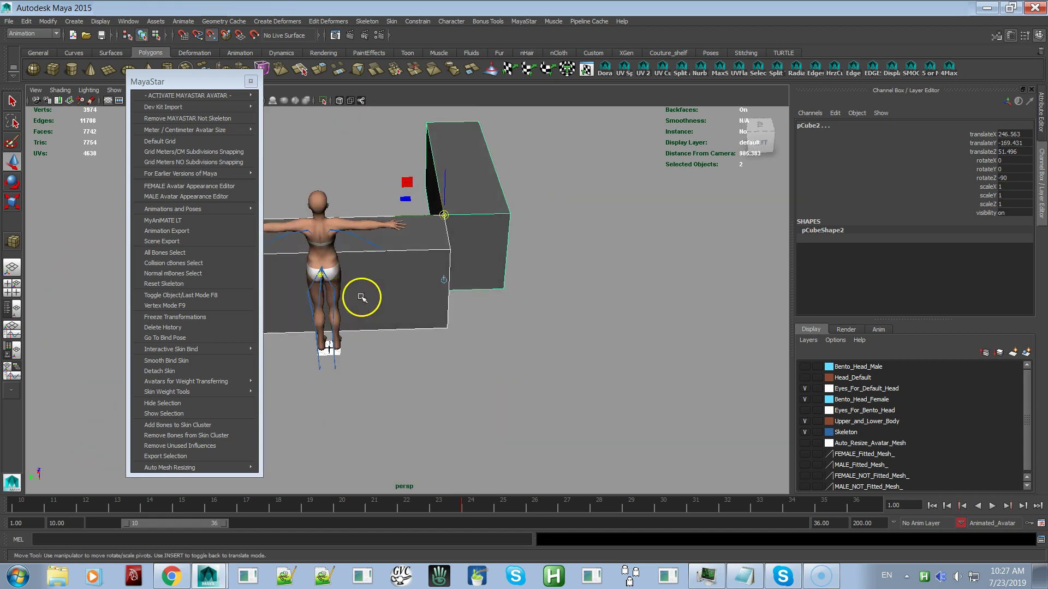
right_click_drag(467, 367, 431, 311, "alt")
middle_click_drag(430, 311, 559, 251, "alt")
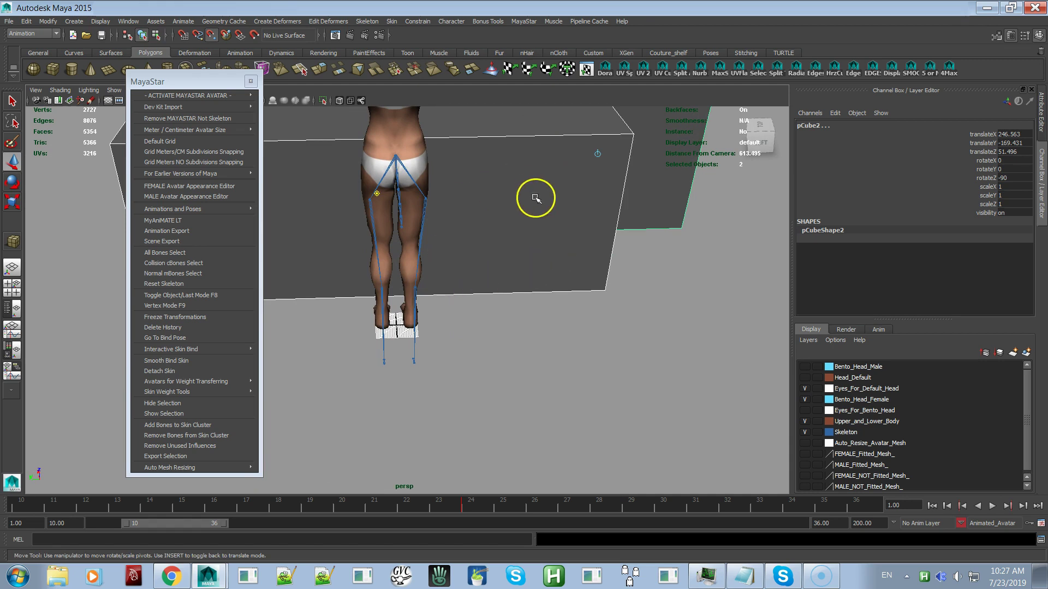
left_click_drag(489, 227, 388, 116, "alt")
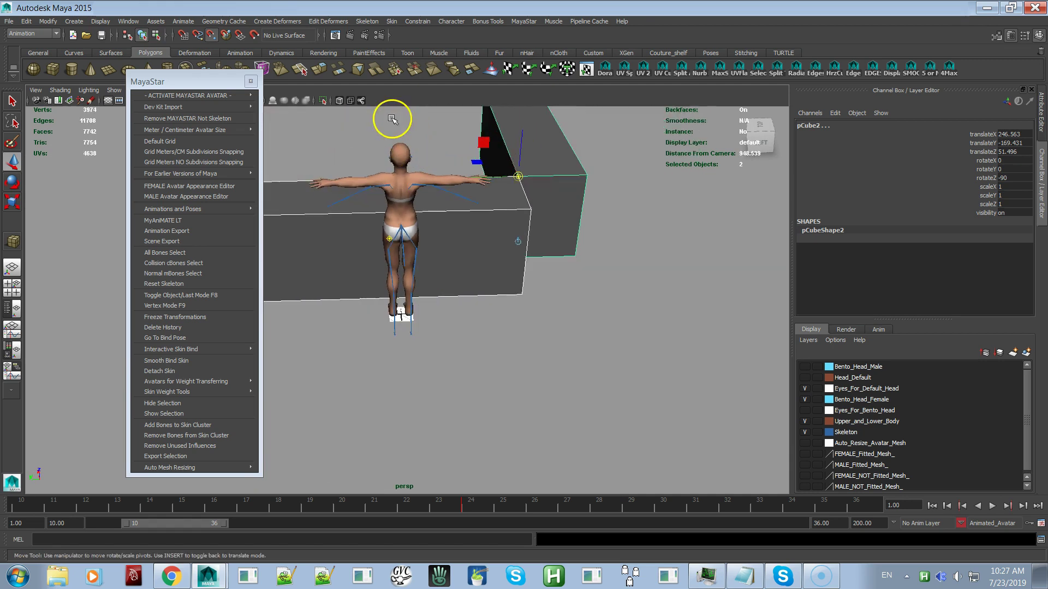
left_click_drag(388, 197, 491, 239, "alt")
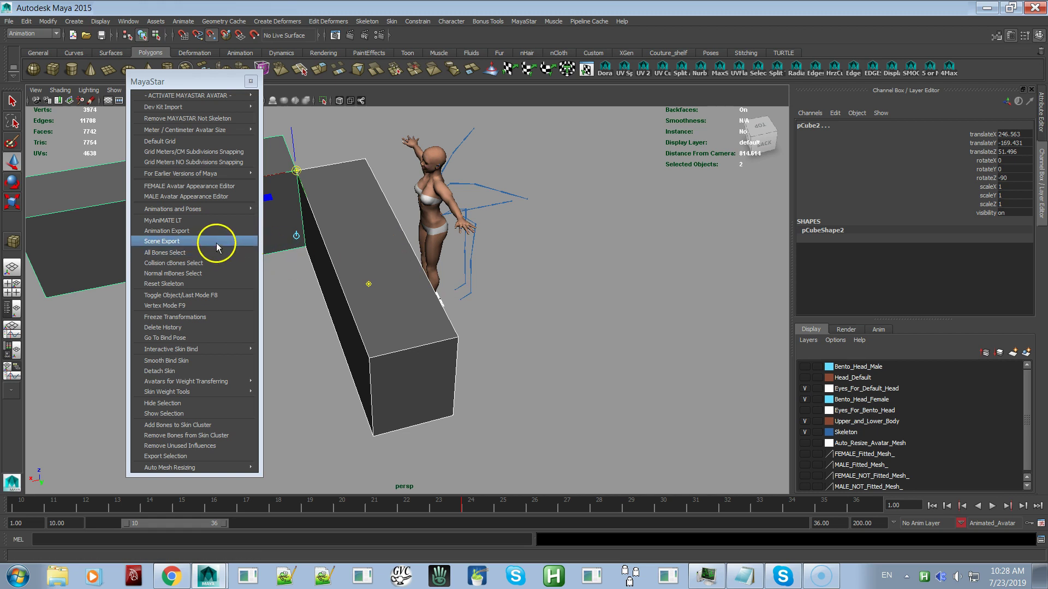
scroll(451, 297, "down", 3)
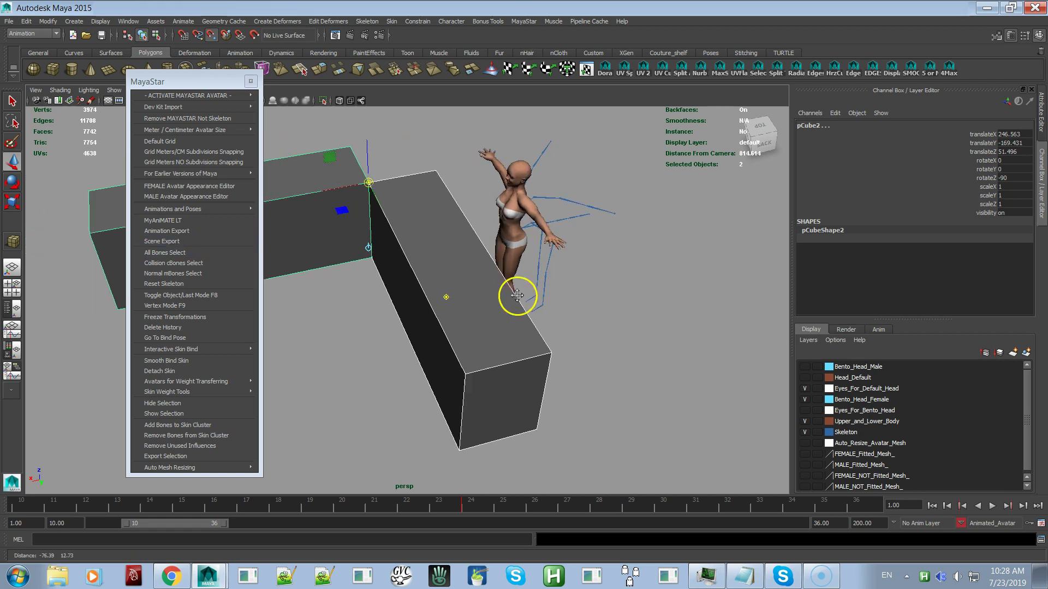
middle_click_drag(451, 297, 597, 291, "alt")
right_click_drag(597, 290, 516, 221, "alt")
left_click_drag(470, 260, 491, 246, "alt")
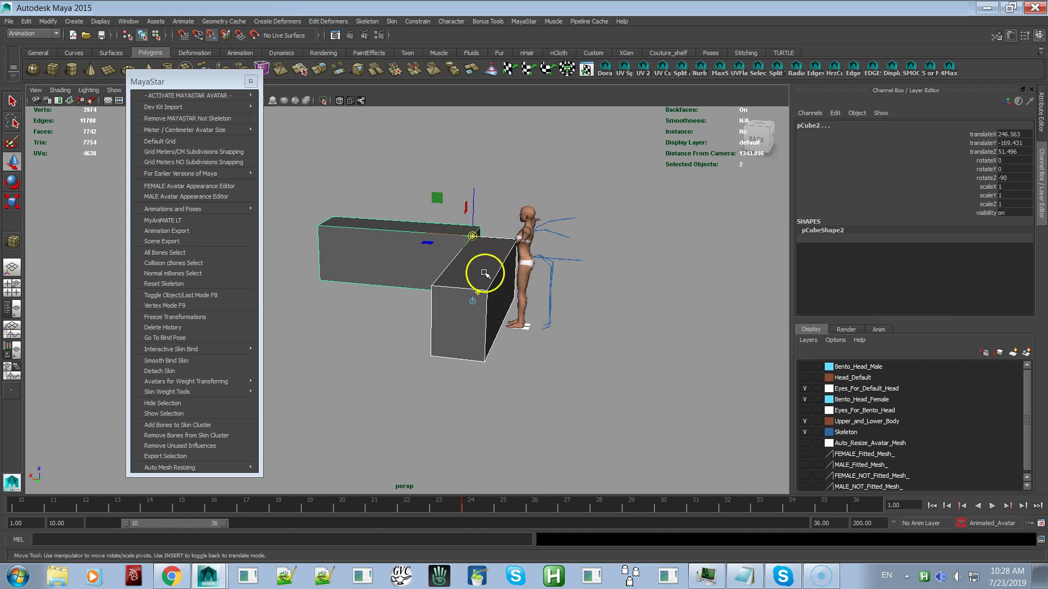
left_click_drag(468, 292, 514, 308, "alt")
right_click_drag(515, 309, 573, 236, "alt")
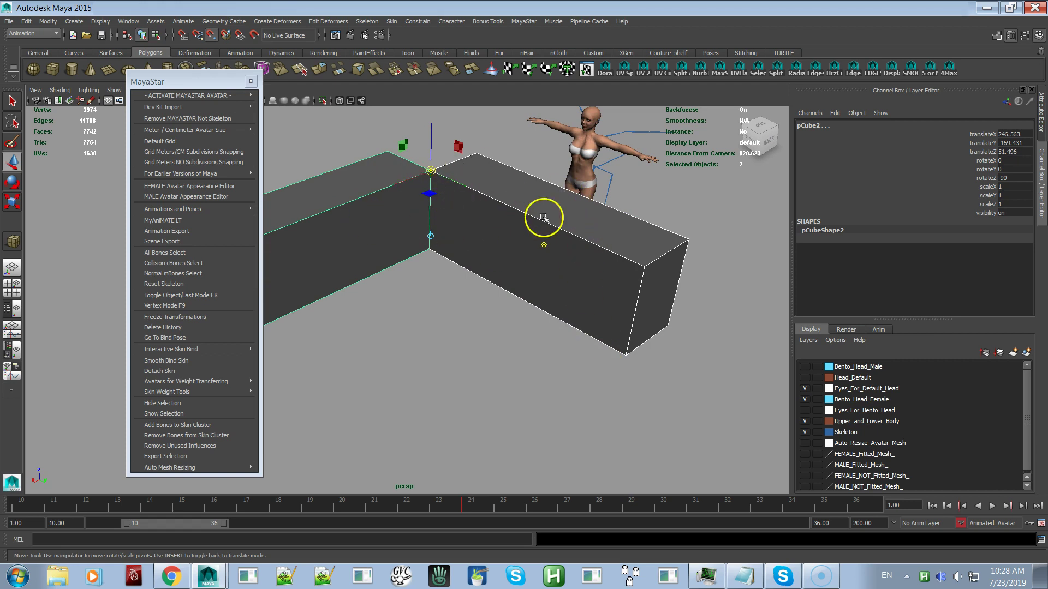
mouse_move(543, 219)
left_mouse_down("alt")
mouse_move(514, 245)
mouse_move(528, 234)
mouse_move(542, 252)
mouse_move(544, 231)
left_mouse_up("alt")
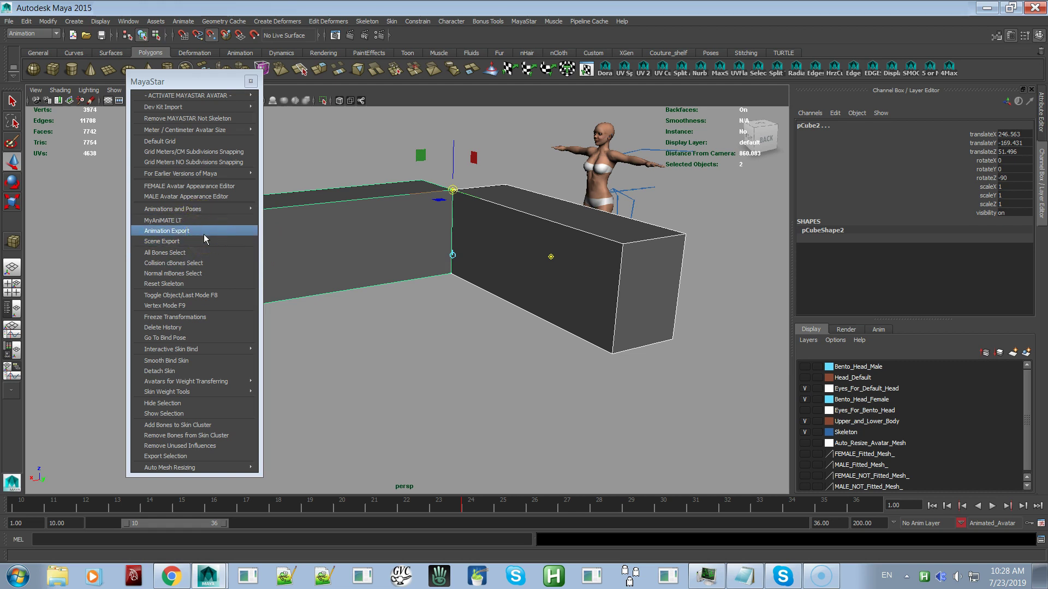
- Apply MayaStar's meters grid with no subdivisions snapping to the scene
left_click(201, 218)
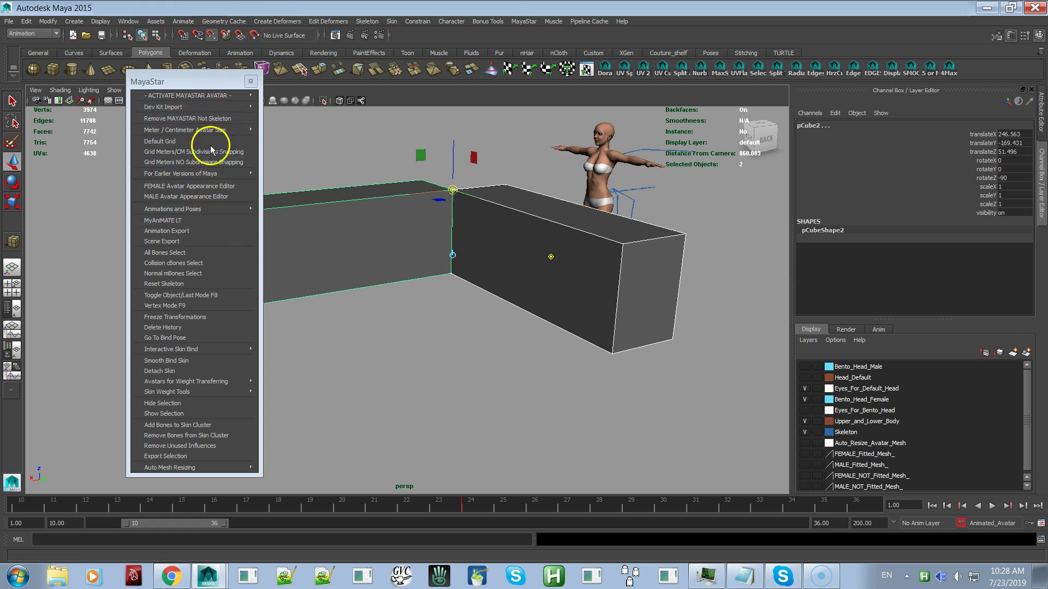
mouse_move(222, 91)
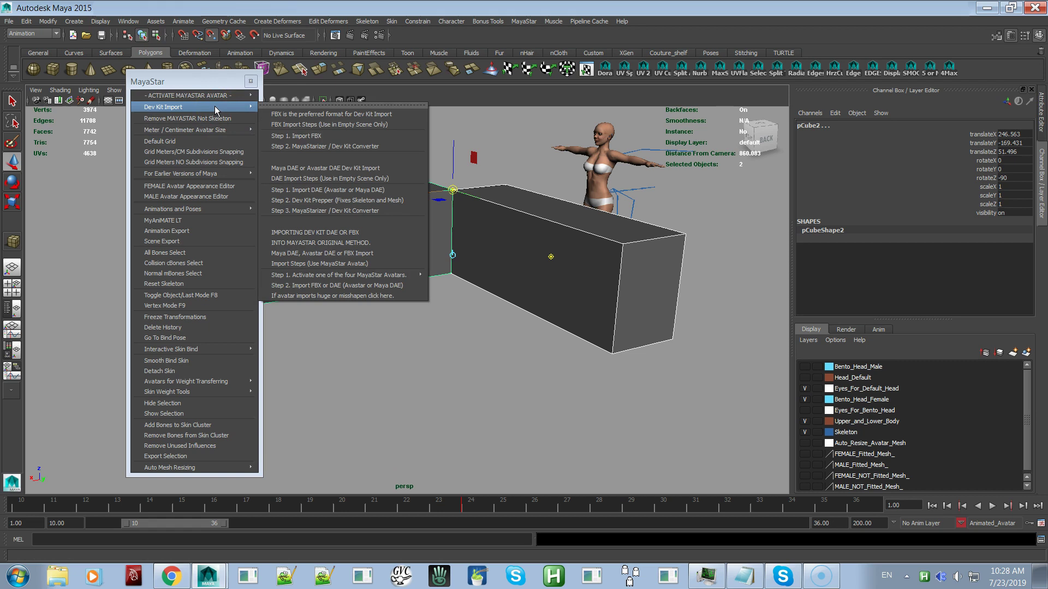
left_click(205, 162)
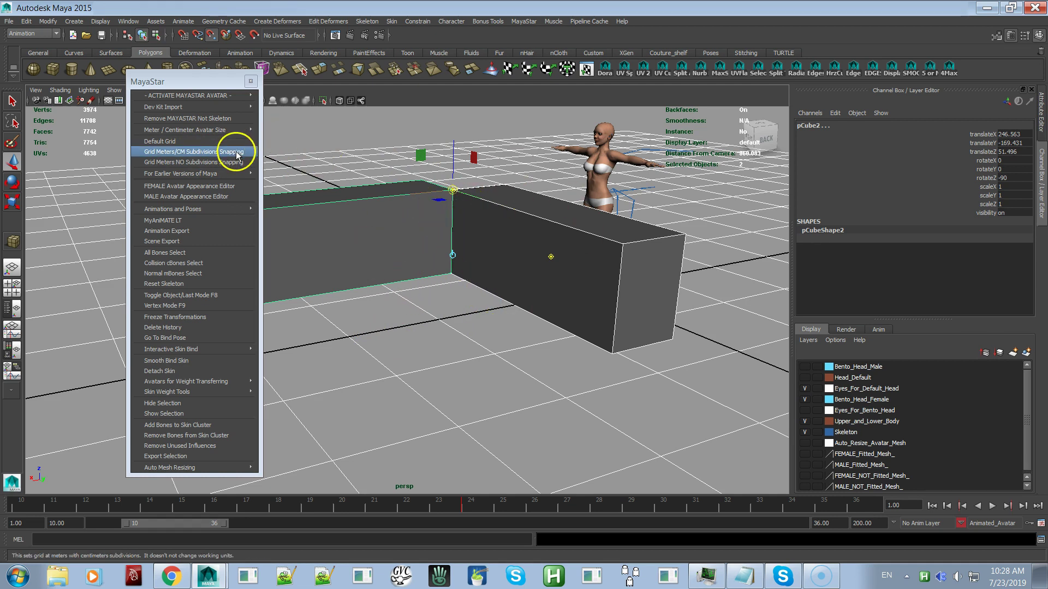
mouse_move(200, 177)
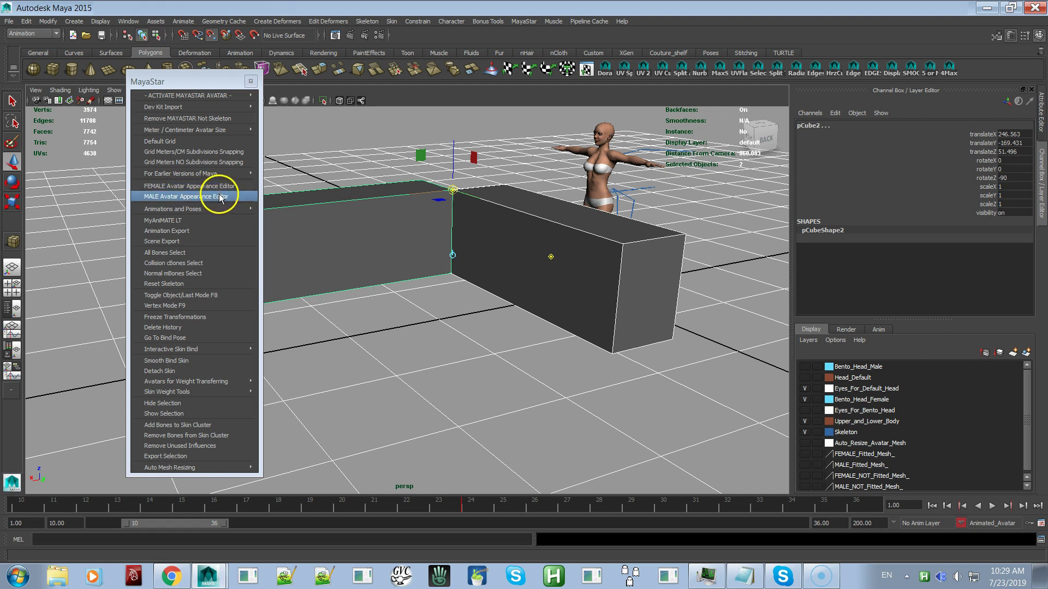
mouse_move(211, 209)
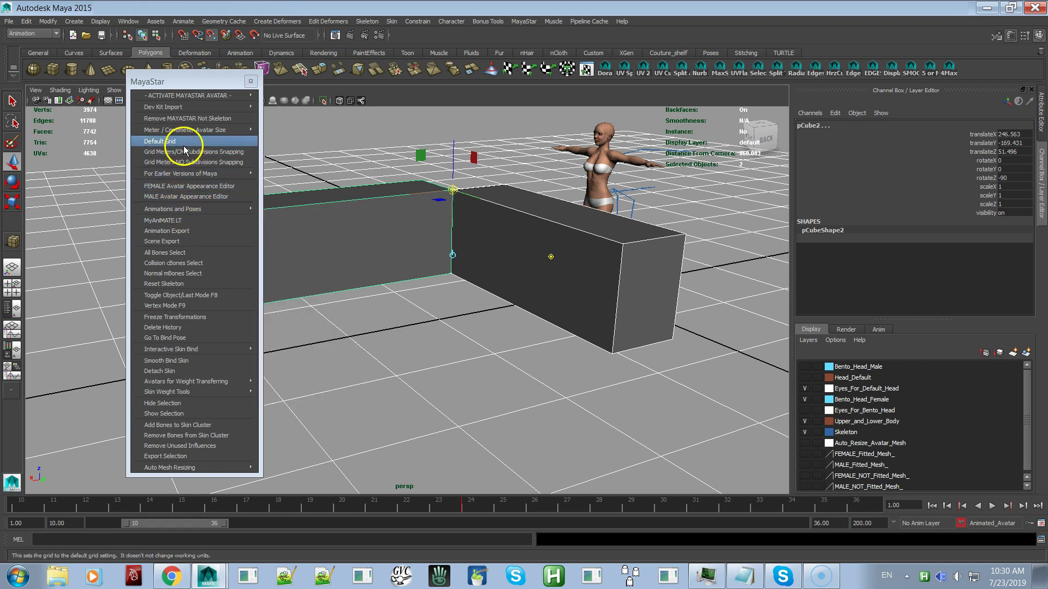
mouse_move(183, 107)
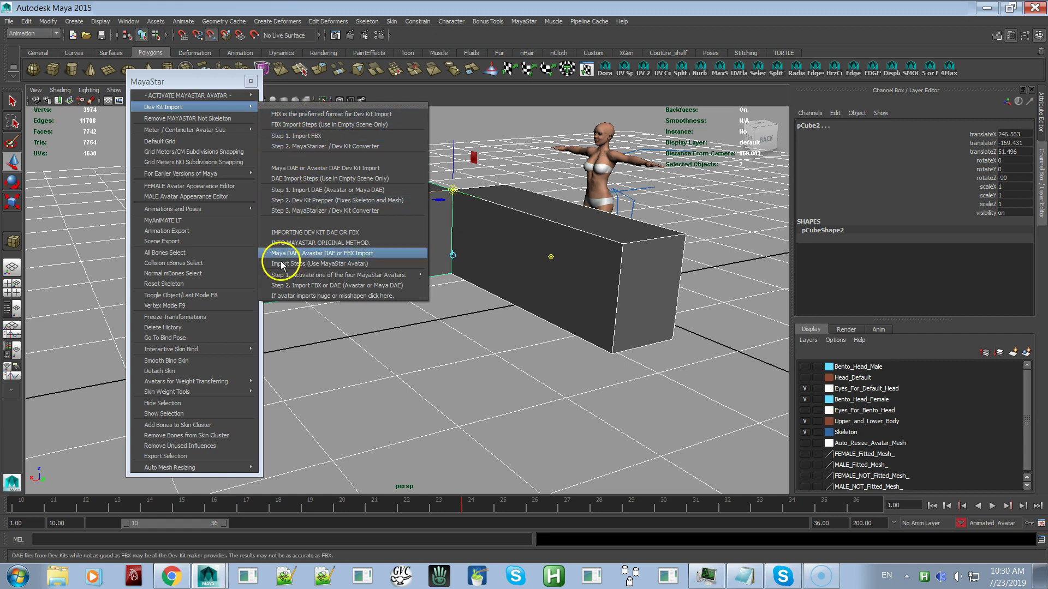
mouse_move(208, 172)
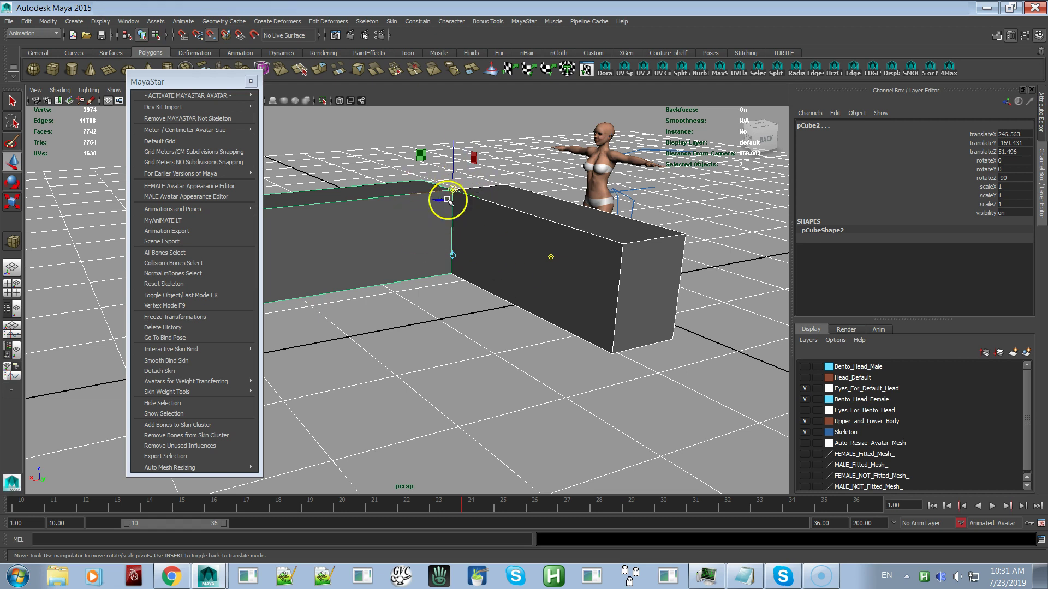
left_click_drag(453, 252, 452, 255)
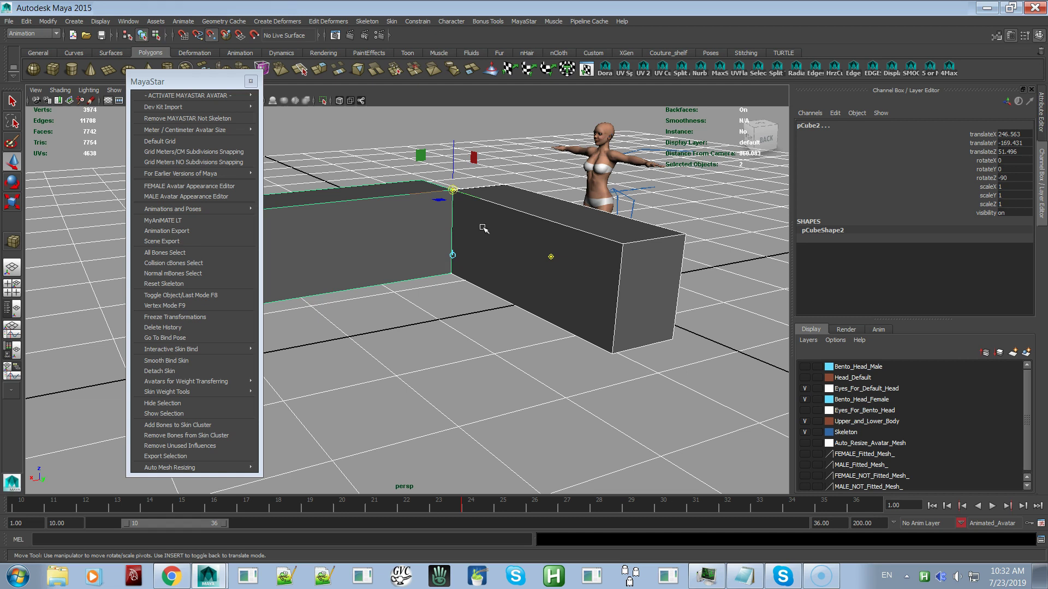
left_click(468, 230)
left_click(605, 306)
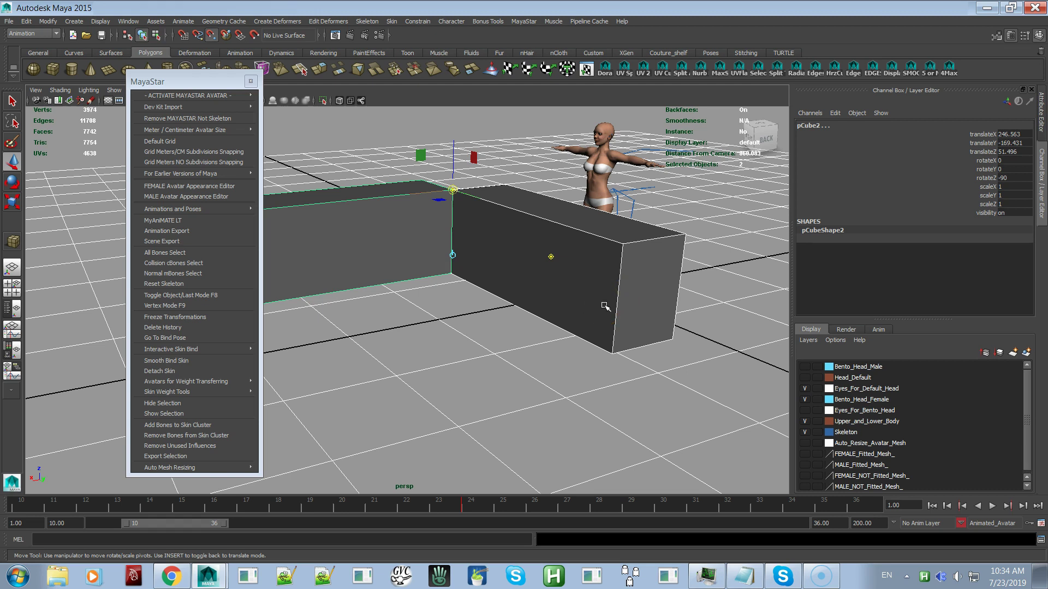